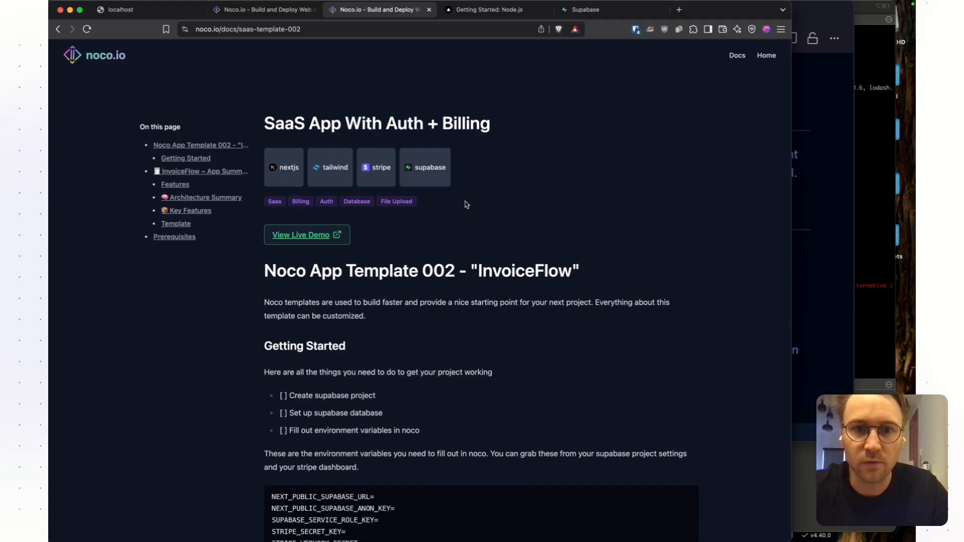
- Review the Getting Started checklist of the InvoiceFlow template documentation
scroll(465, 202, "down", 3)
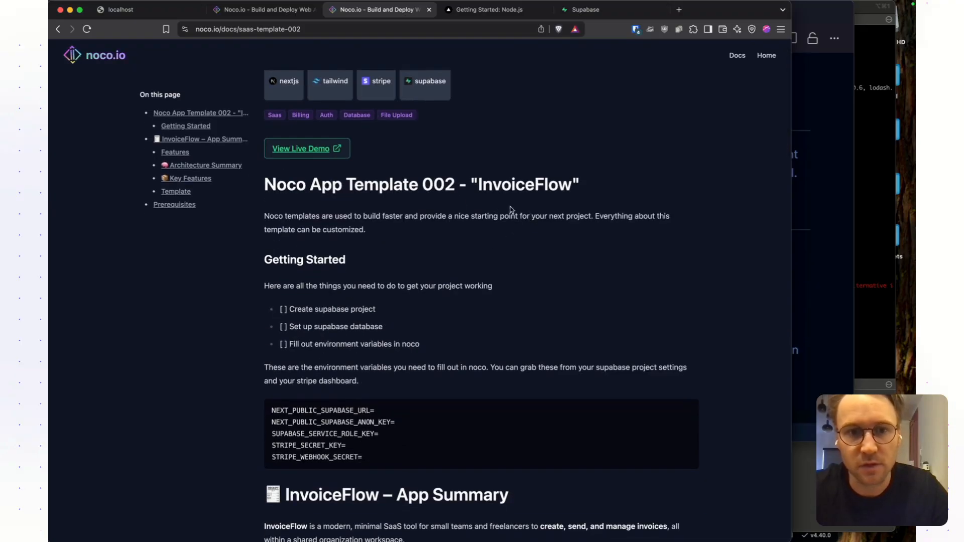
scroll(516, 251, "down", 3)
scroll(511, 243, "up", 3)
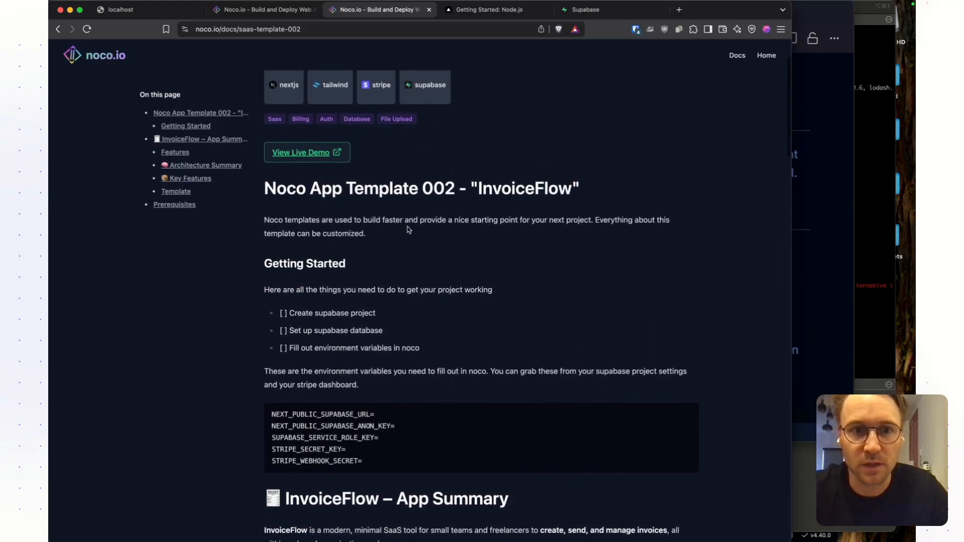
scroll(333, 264, "down", 2)
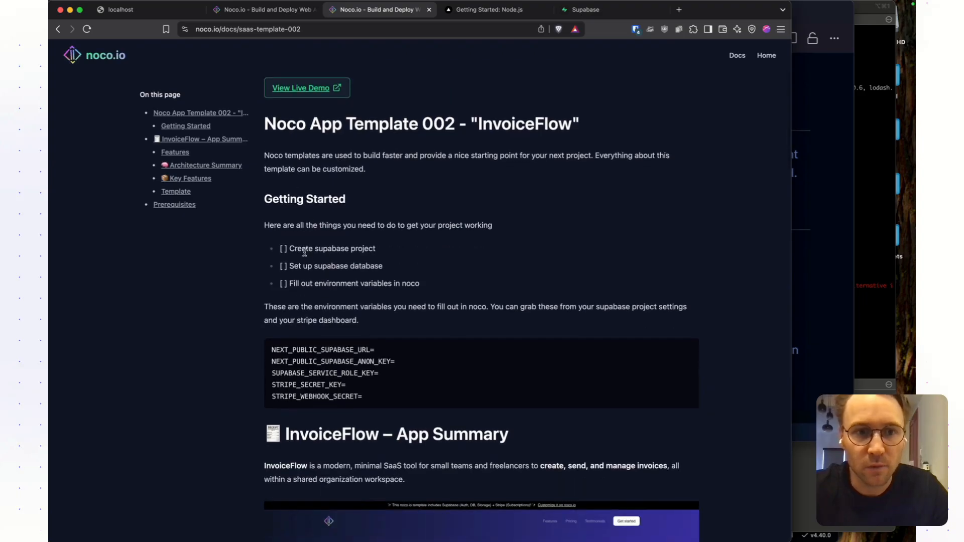
left_click_drag(297, 250, 302, 250)
left_click_drag(396, 256, 397, 254)
left_click(317, 274)
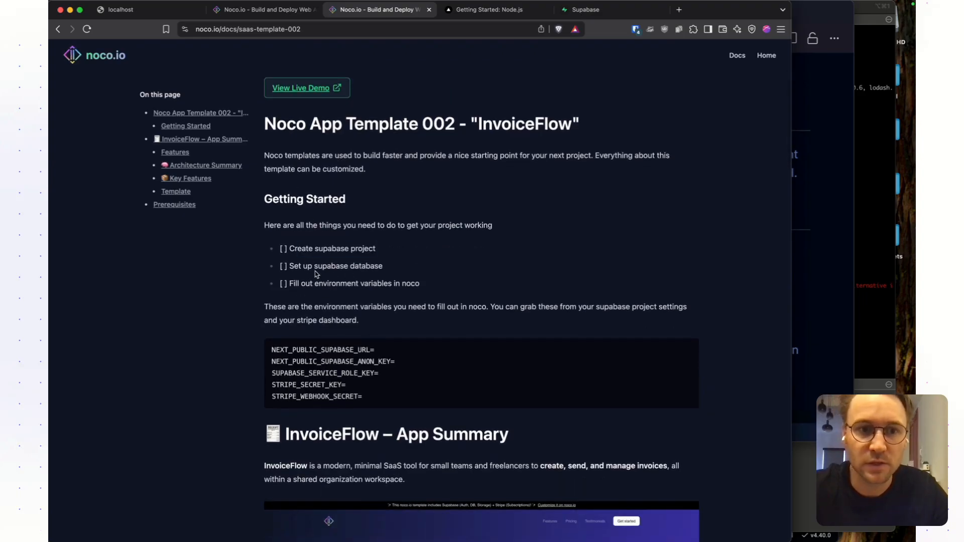
triple_click(390, 266)
left_click_drag(290, 282, 465, 297)
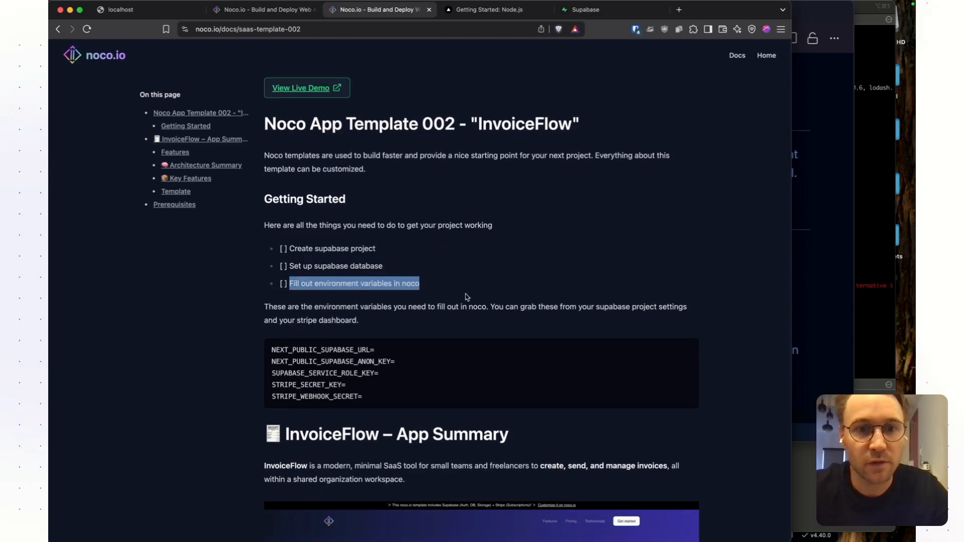
scroll(469, 296, "down", 3)
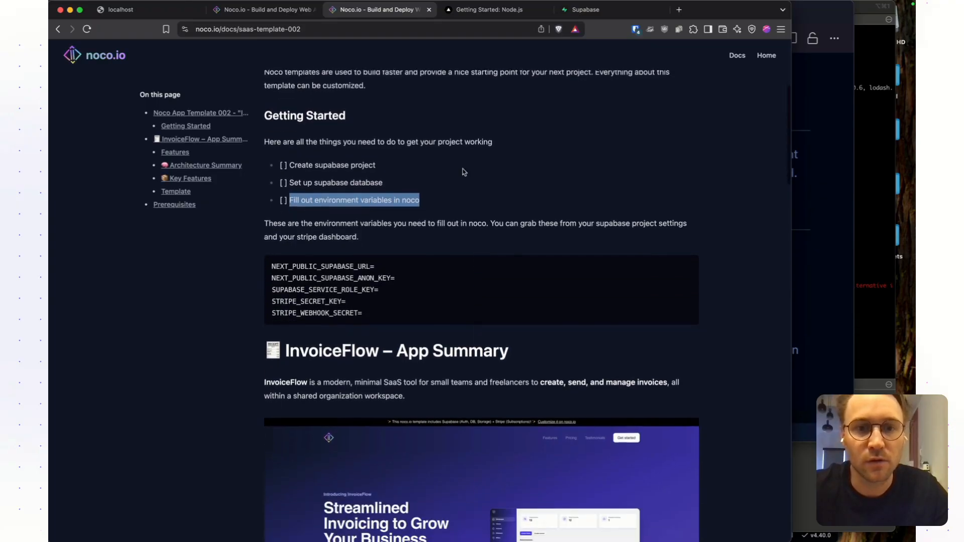
- Examine the Supabase and Stripe environment variables that the InvoiceFlow template requires
left_click_drag(377, 312, 266, 264)
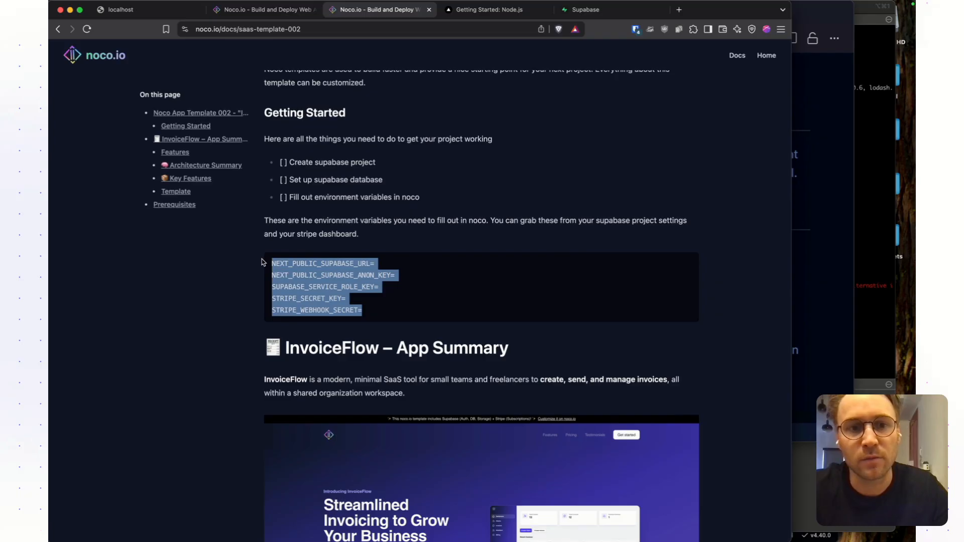
left_click(387, 290)
left_click_drag(273, 269, 263, 264)
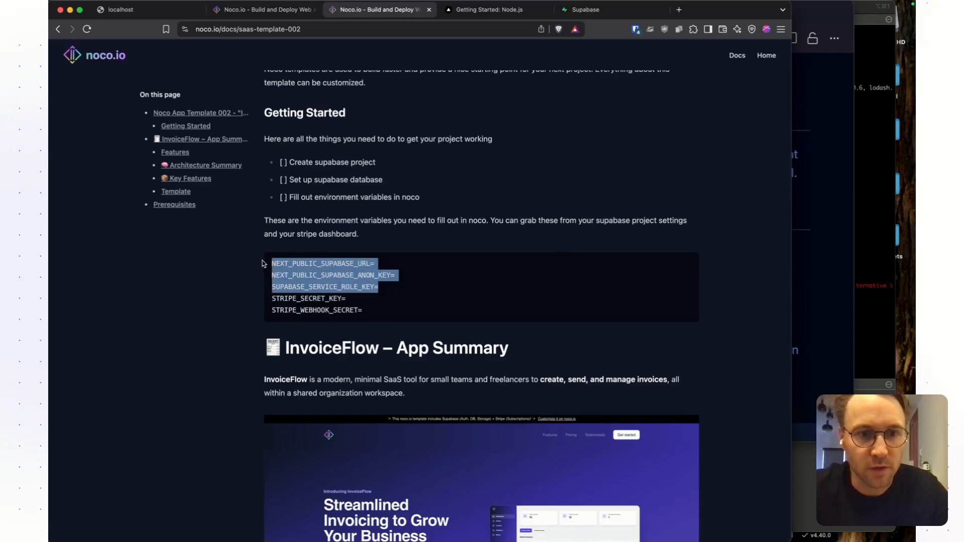
left_click_drag(389, 311, 239, 298)
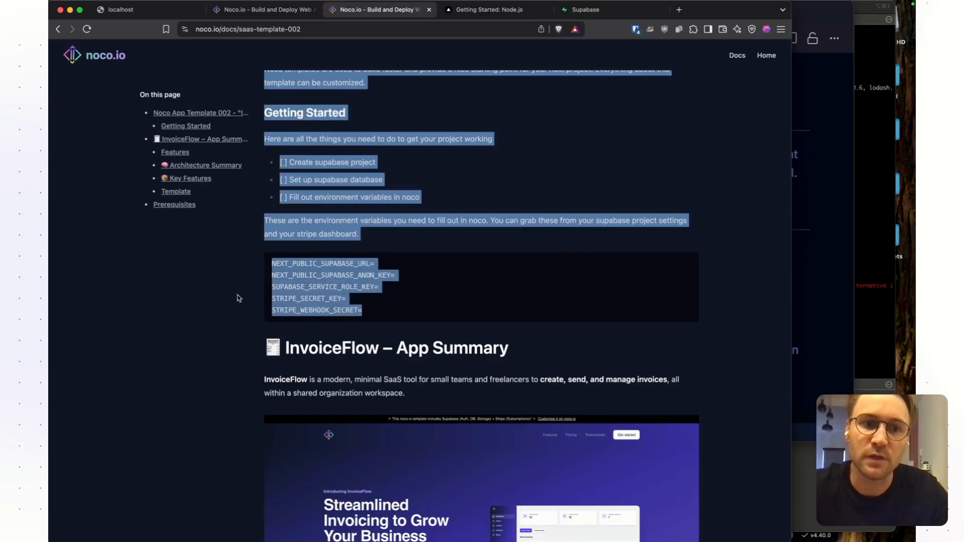
left_click(318, 305)
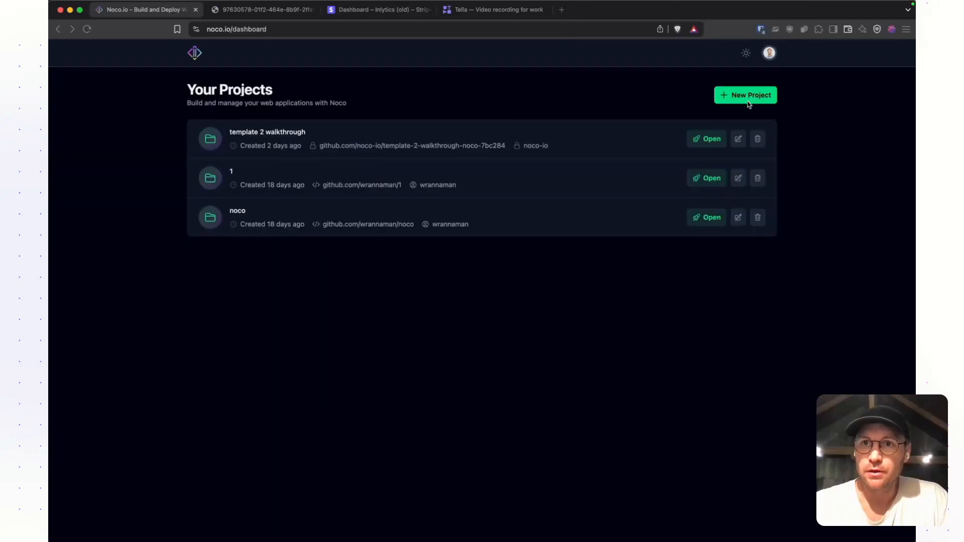
- Start a new Noco project from the SaaS App With Auth + Billing template
left_click(750, 95)
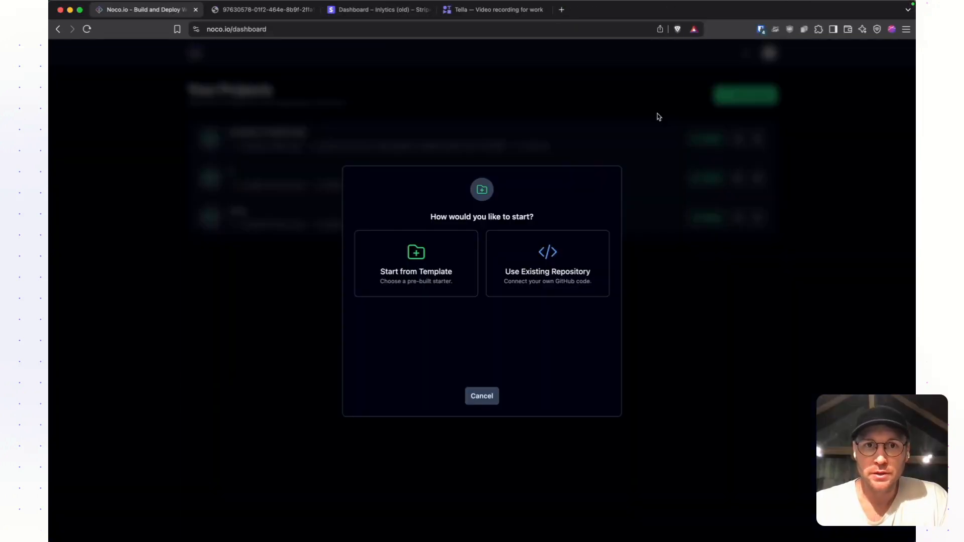
left_click(448, 267)
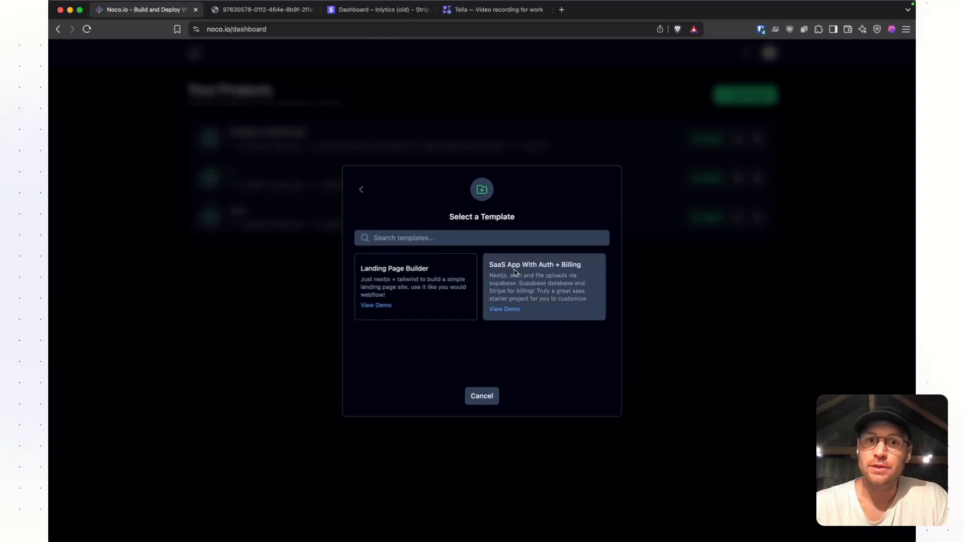
left_click(545, 282)
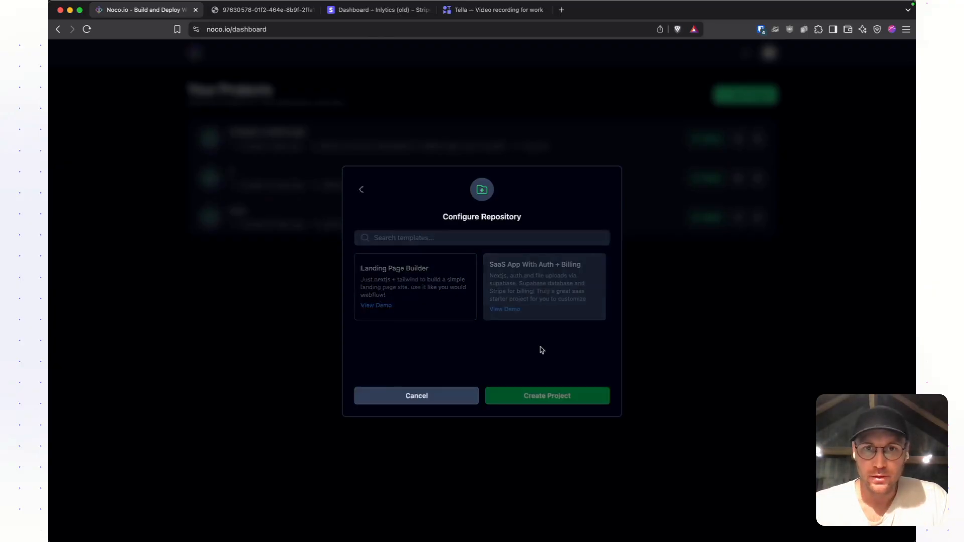
- Name the project test2, let Noco handle the repository, and create the project
left_click(387, 229)
left_click(416, 303)
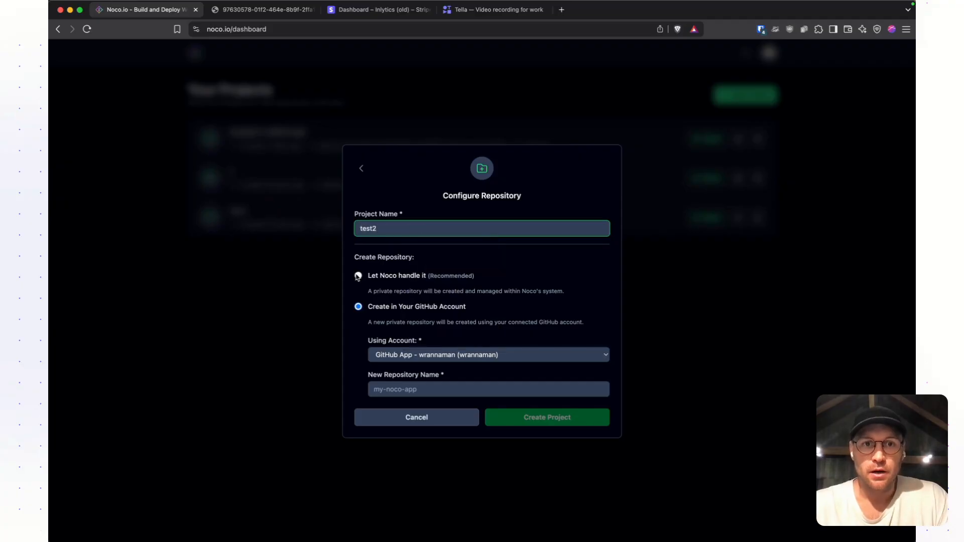
left_click(357, 276)
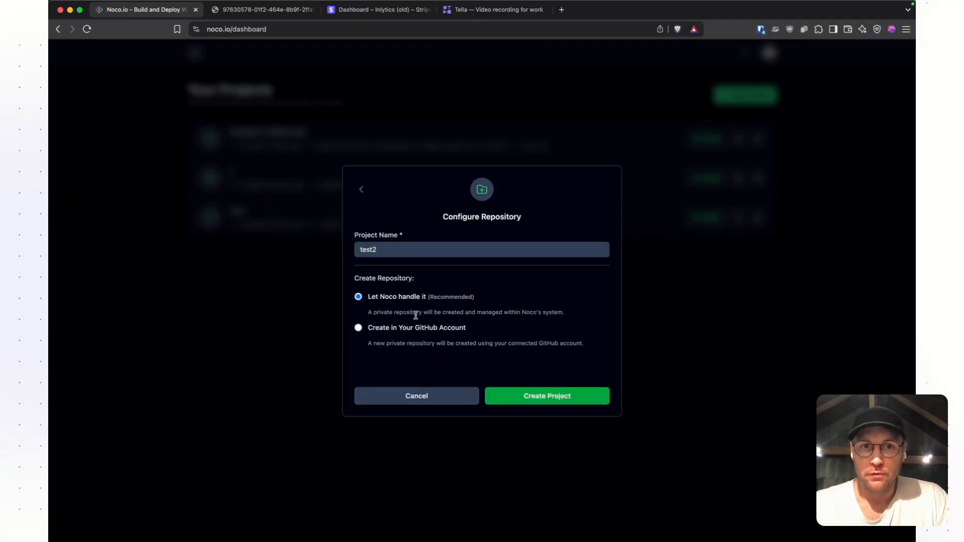
left_click(543, 397)
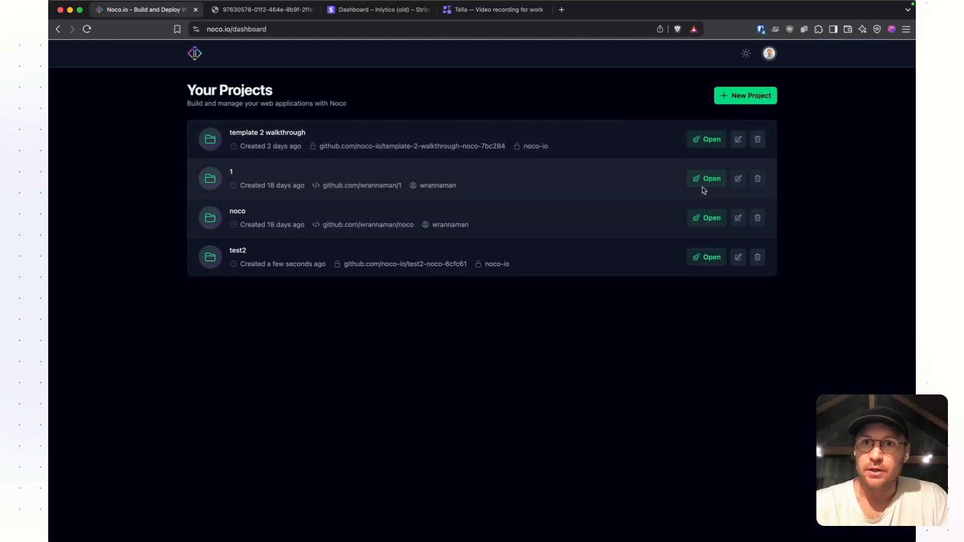
- Open the template 2 walkthrough project and examine the Supabase URL and anon key entries in its secrets
left_click(710, 139)
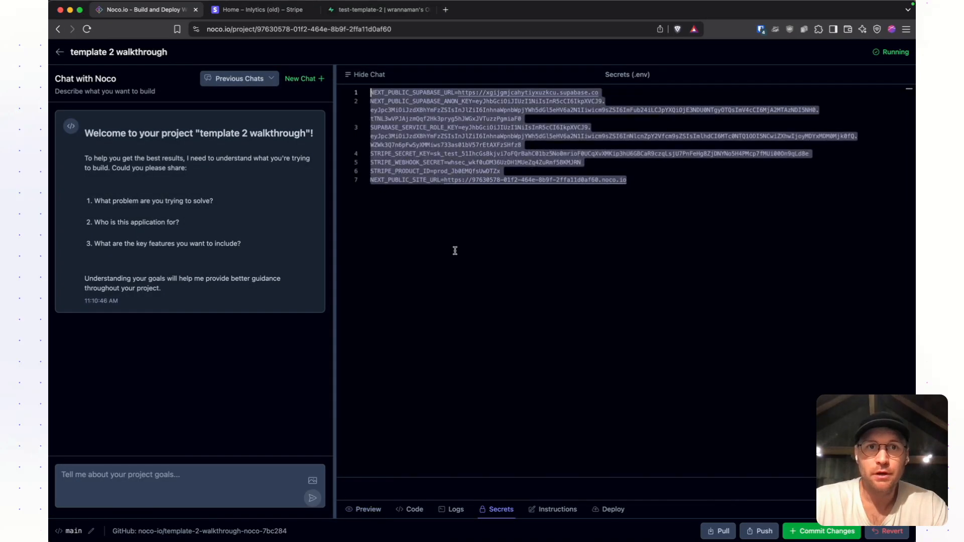
left_click(476, 228)
double_click(408, 93)
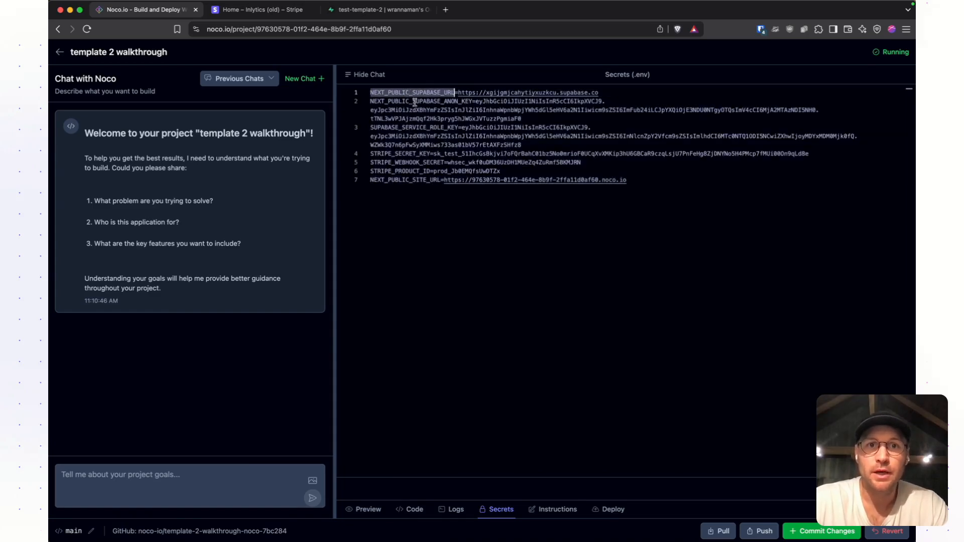
double_click(396, 102)
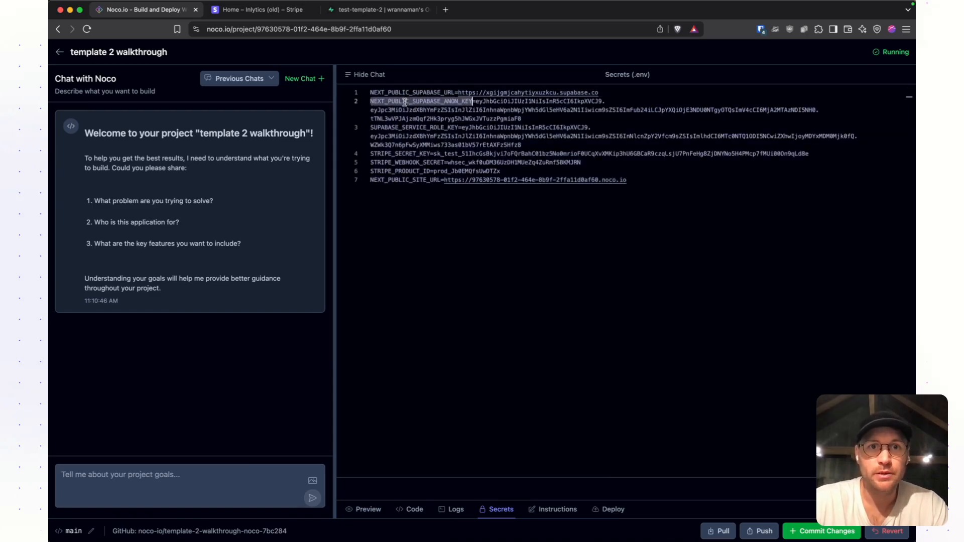
triple_click(434, 104)
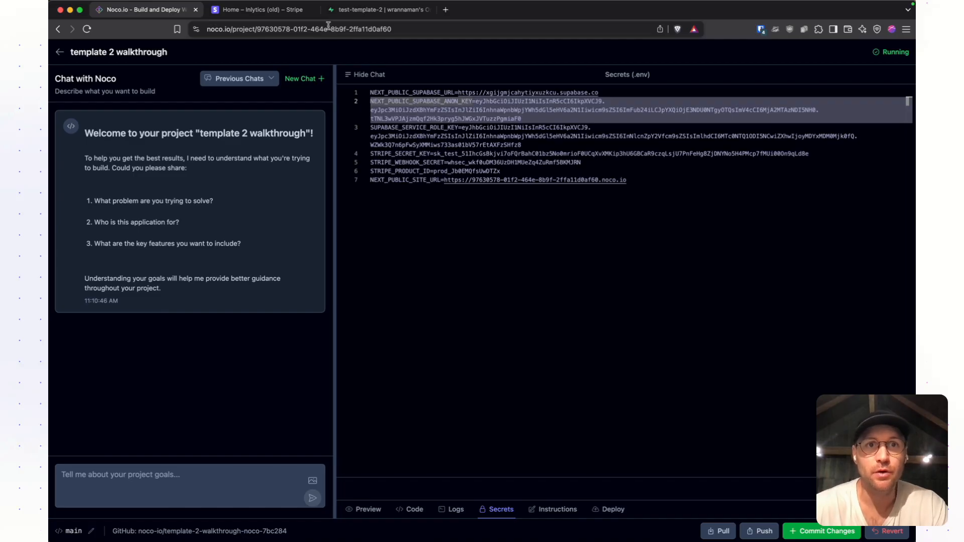
- Switch to the test-template-2 project in Supabase and show its app framework connection details for Next.js with Pages Router
left_click(371, 10)
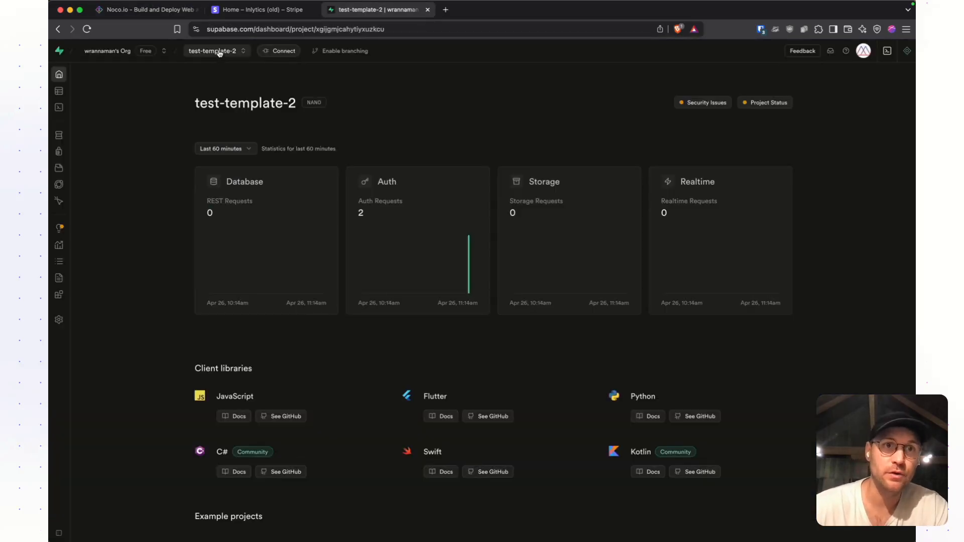
left_click(253, 28)
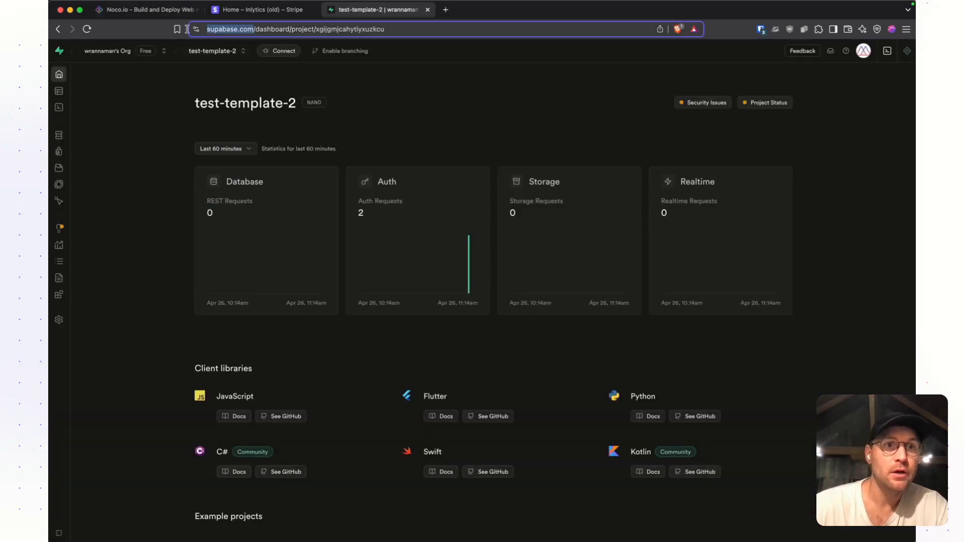
left_click(321, 79)
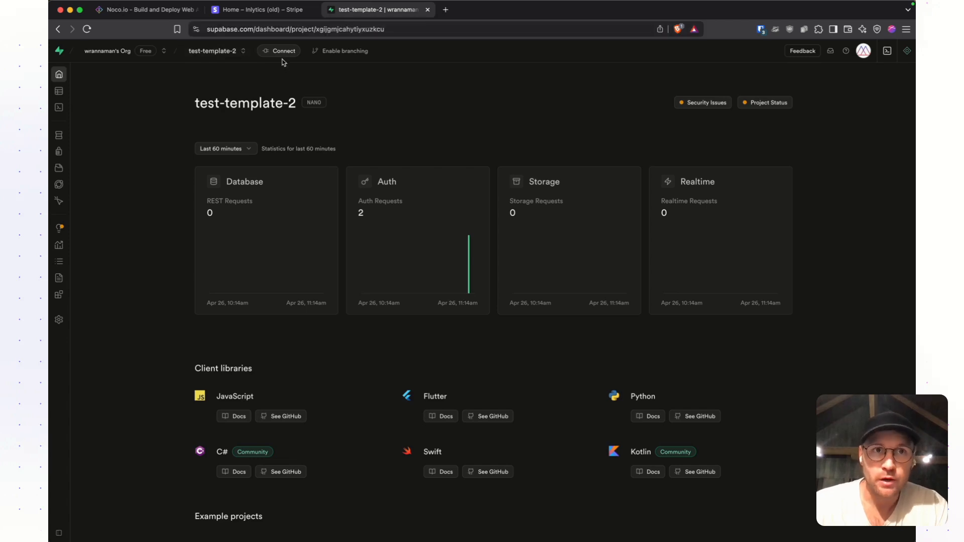
left_click(280, 53)
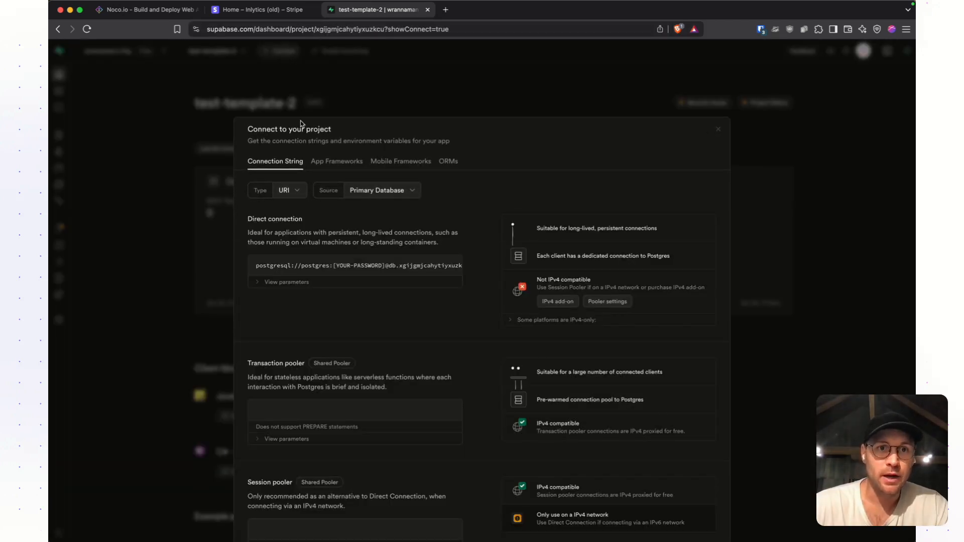
left_click(336, 161)
left_click(402, 191)
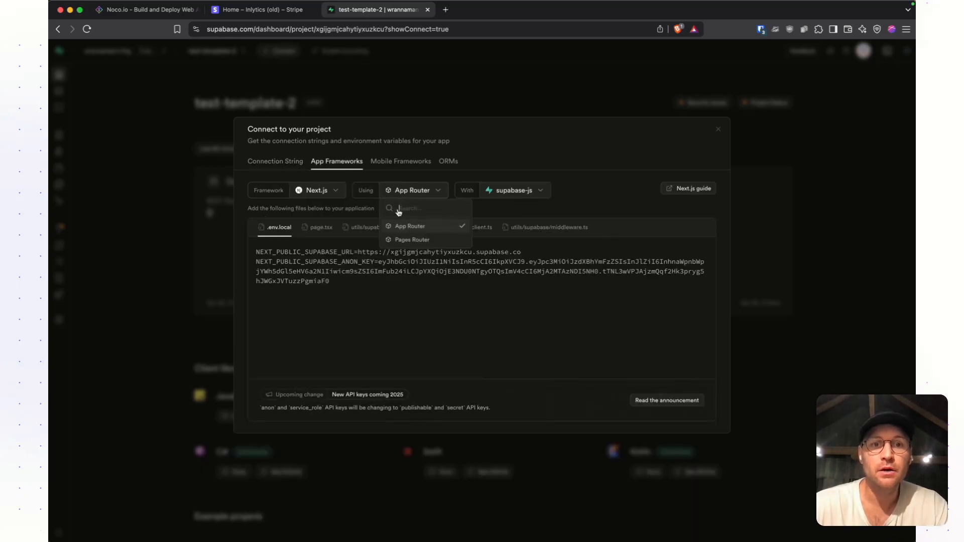
left_click(402, 240)
- Select the Supabase URL and anon key variables in the .env.local snippet
triple_click(370, 259)
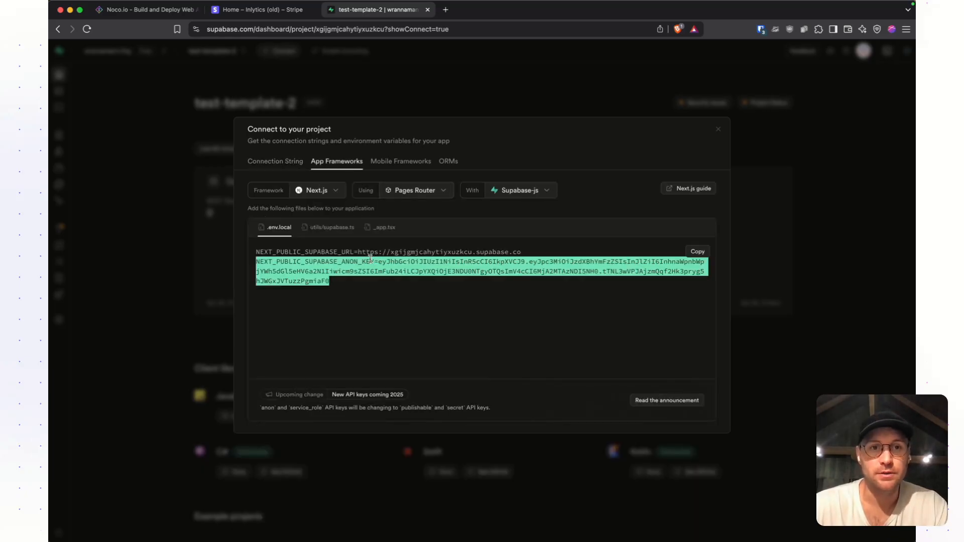
double_click(338, 252)
left_click(350, 284, "shift")
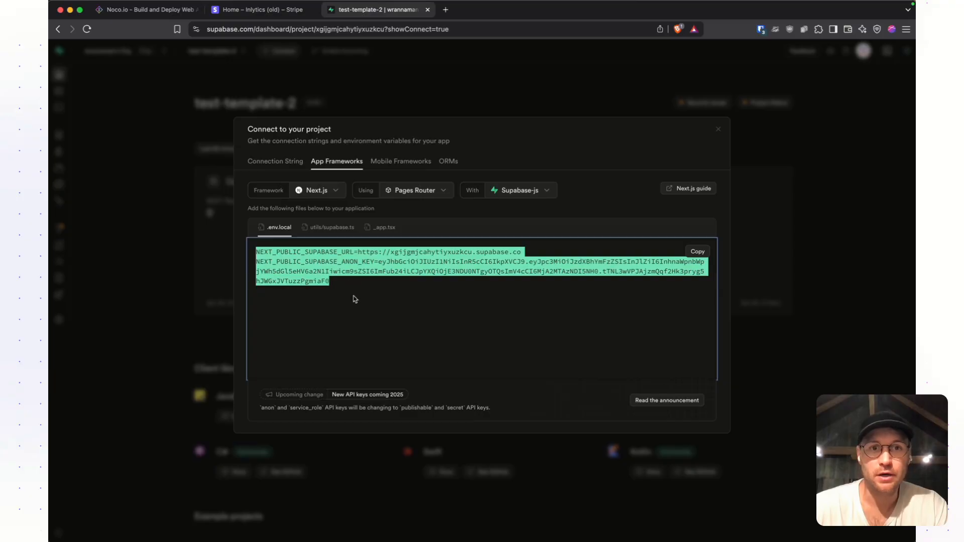
- Return to the Noco project secrets and locate the SUPABASE_SERVICE_ROLE_KEY entry
left_click(150, 9)
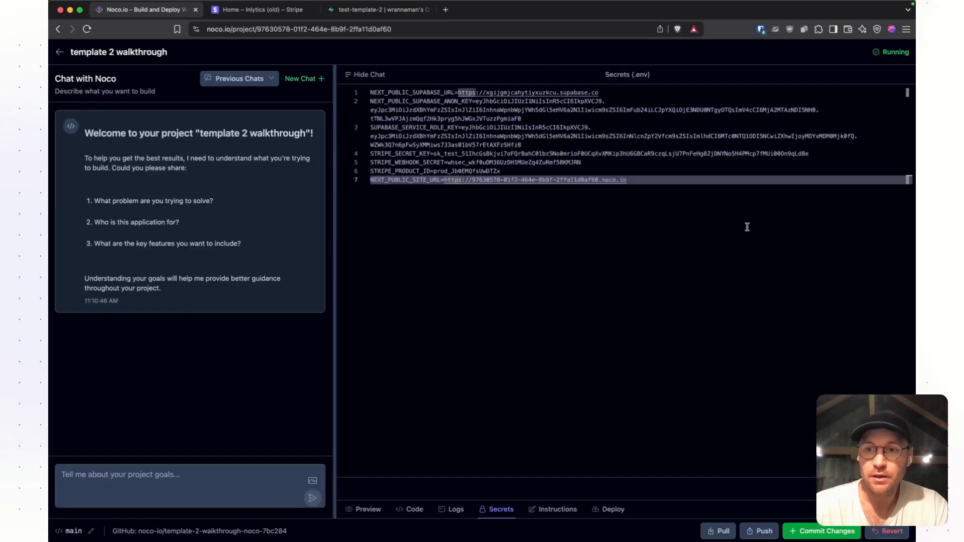
left_click(447, 129)
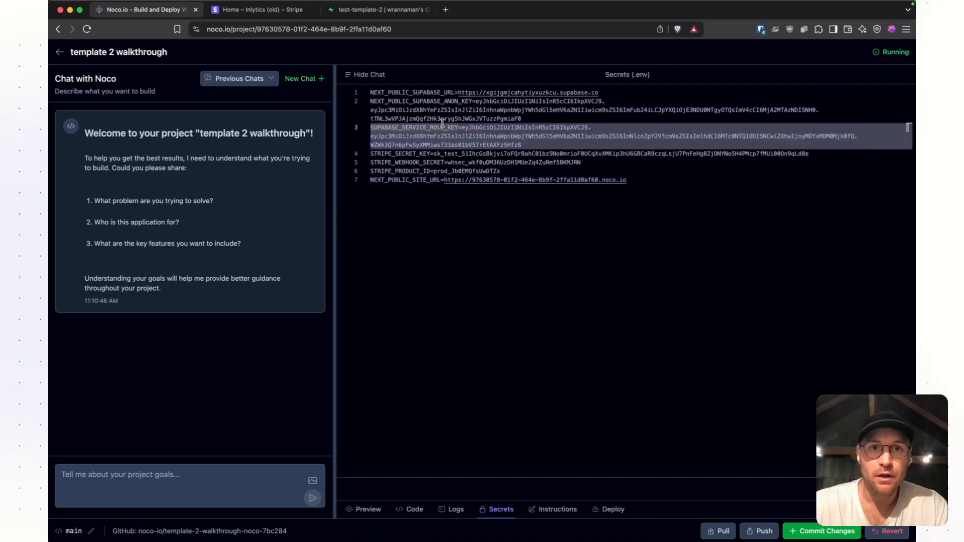
double_click(434, 128)
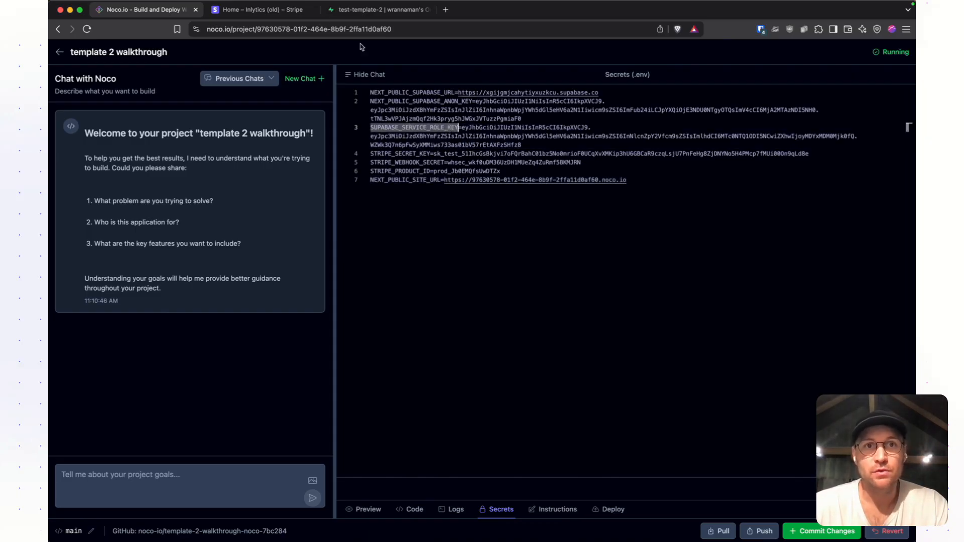
- Open the Data API settings of the Supabase project test-template-2 and reveal the service_role secret key
left_click(374, 9)
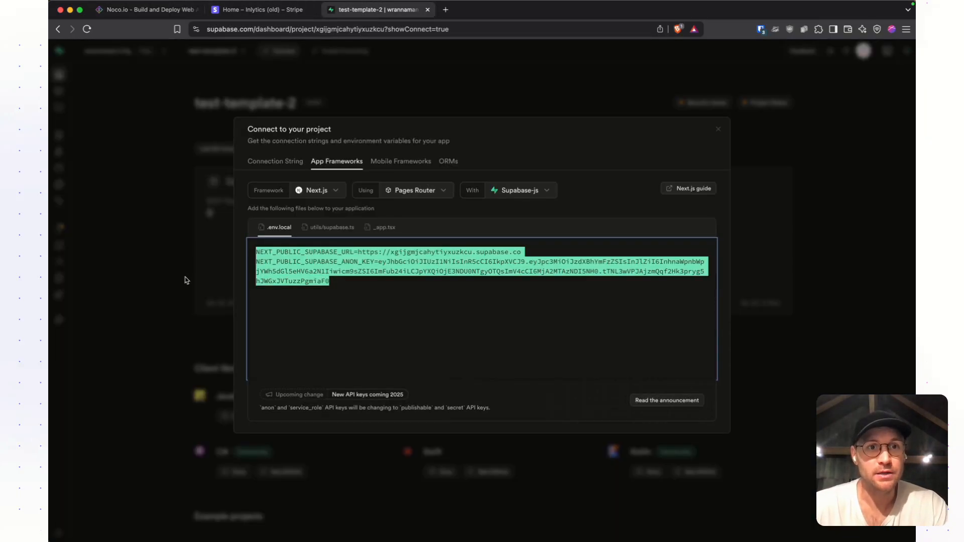
left_click(186, 280)
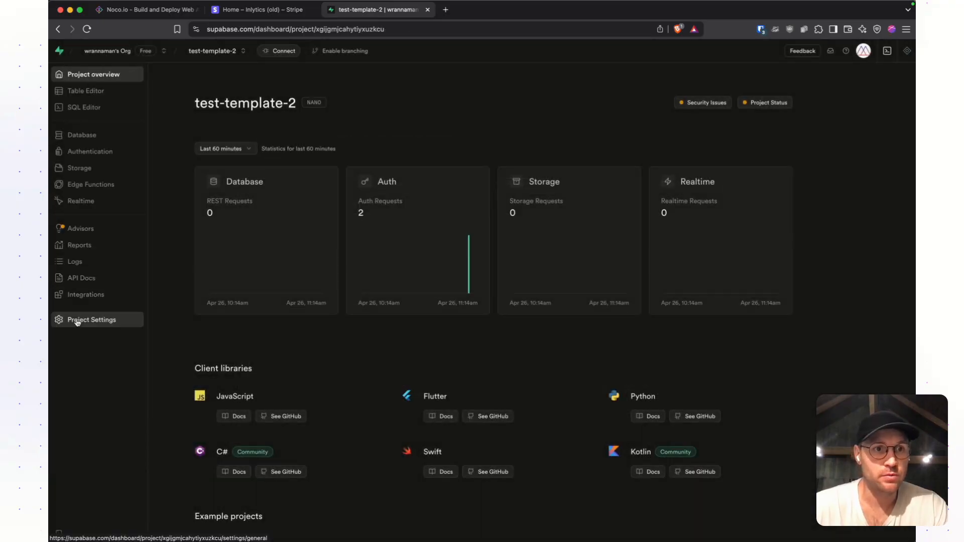
left_click(77, 321)
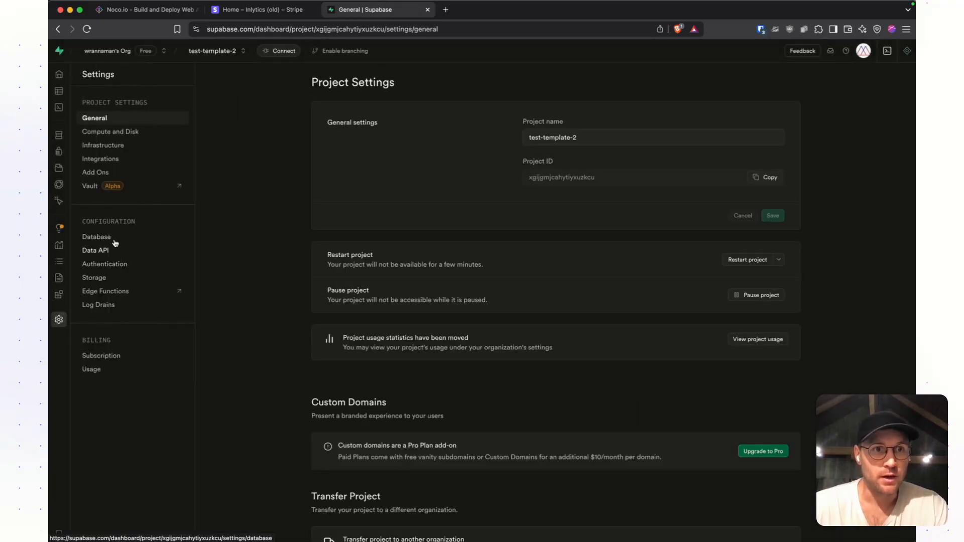
left_click(101, 243)
left_click(98, 250)
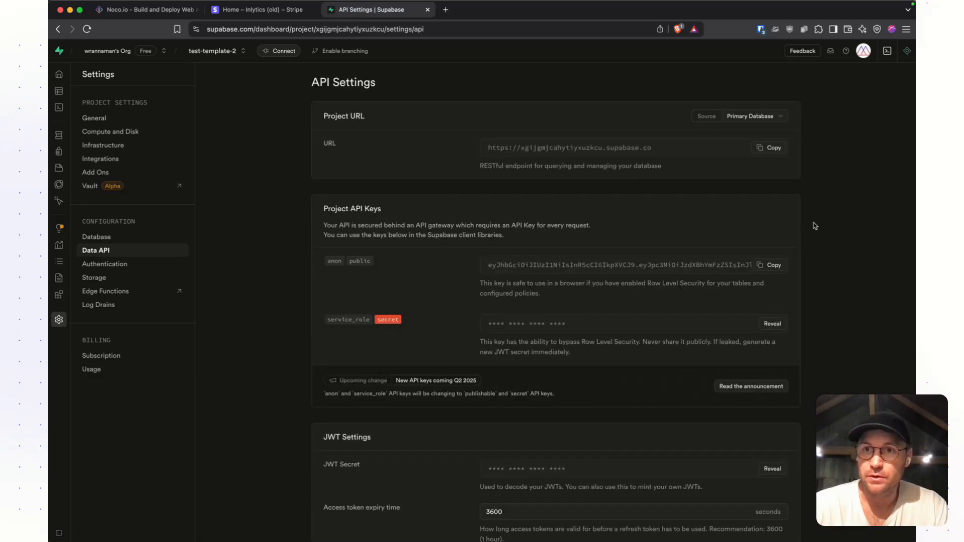
key("super+Tab")
left_click(772, 324)
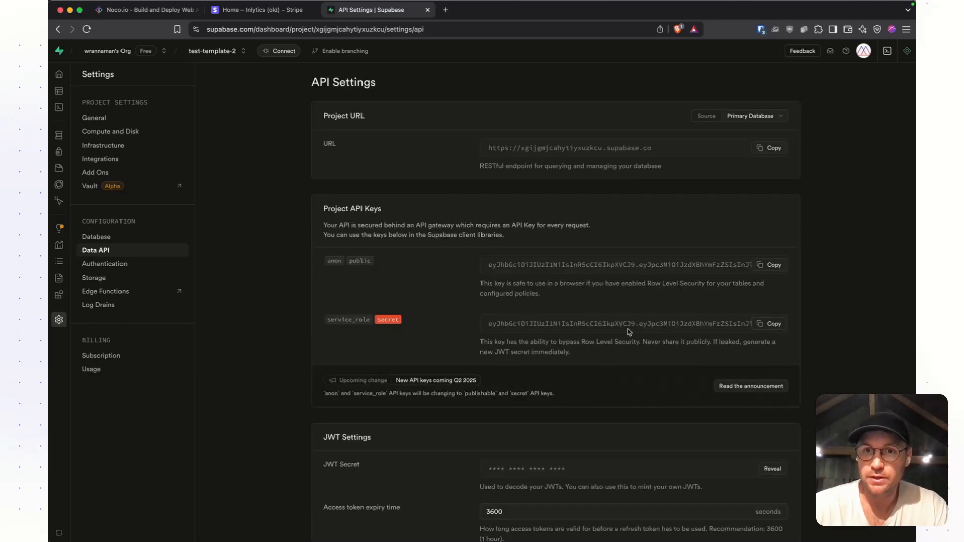
- Copy the service_role secret key from the Supabase API settings and return to the Noco project secrets
triple_click(637, 326)
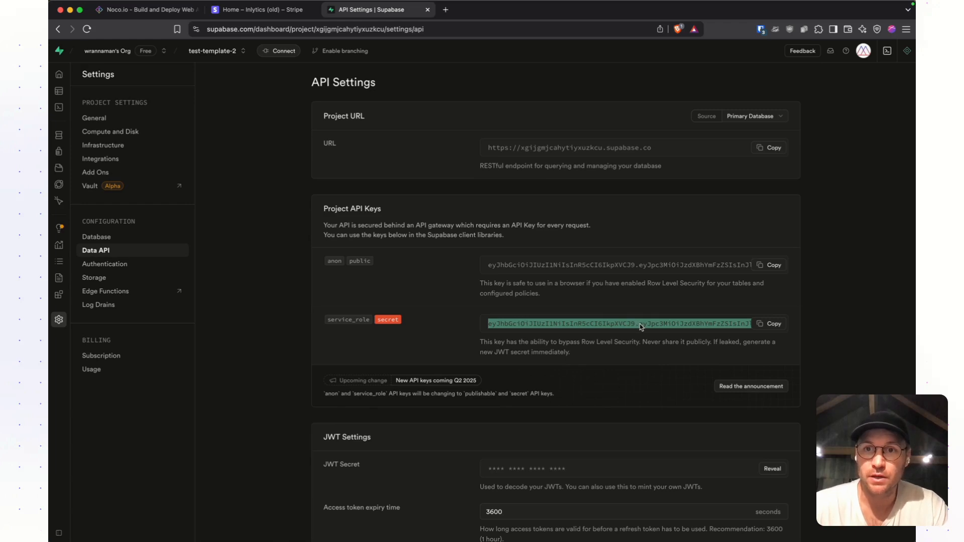
left_click(774, 324)
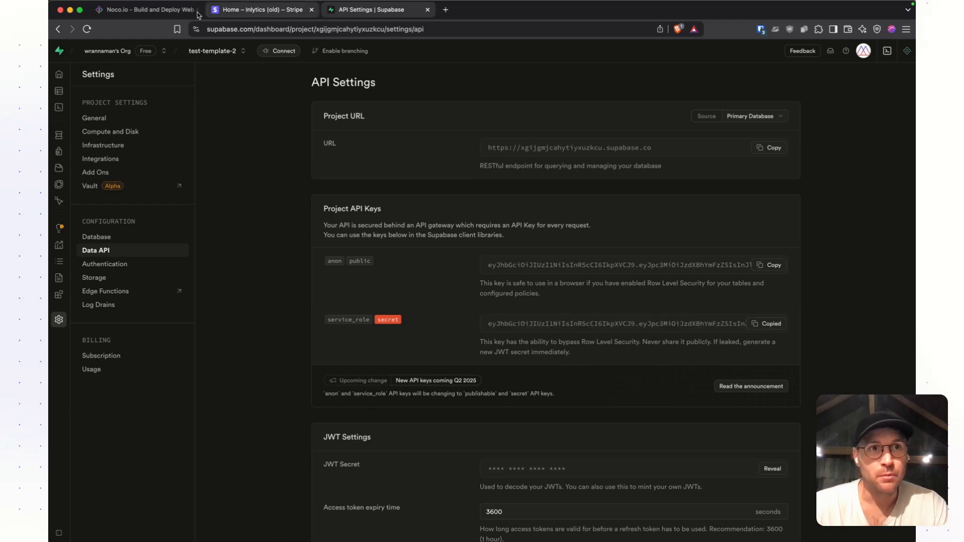
left_click(160, 10)
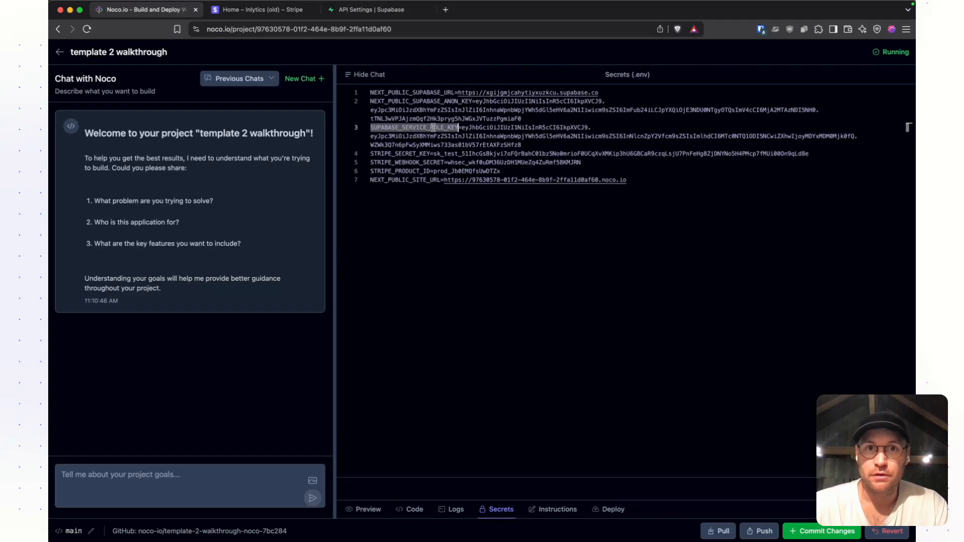
- Locate the STRIPE_SECRET_KEY, STRIPE_WEBHOOK_SECRET and STRIPE_PRODUCT_ID entries in the Noco secrets file
double_click(400, 153)
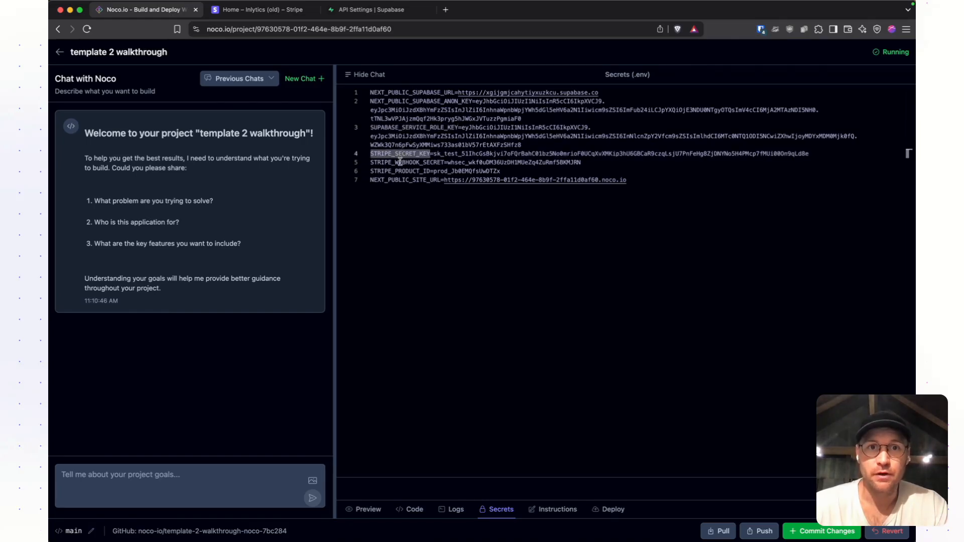
left_click(405, 153)
double_click(396, 151)
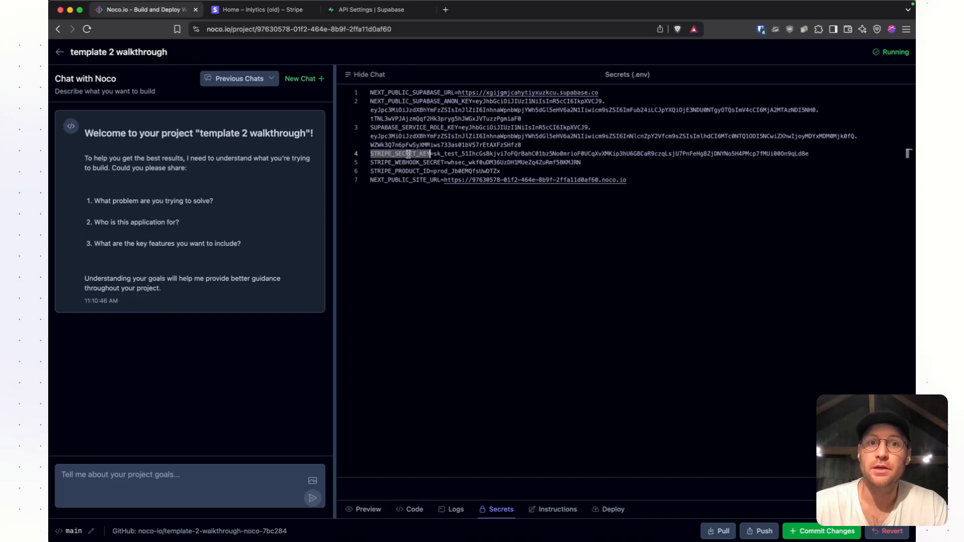
left_click(408, 154)
left_click(404, 162)
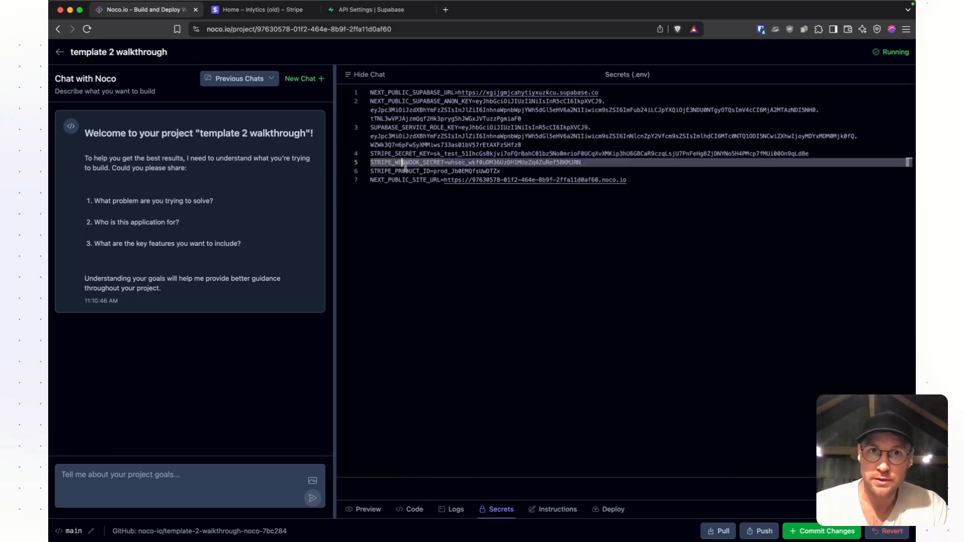
double_click(404, 171)
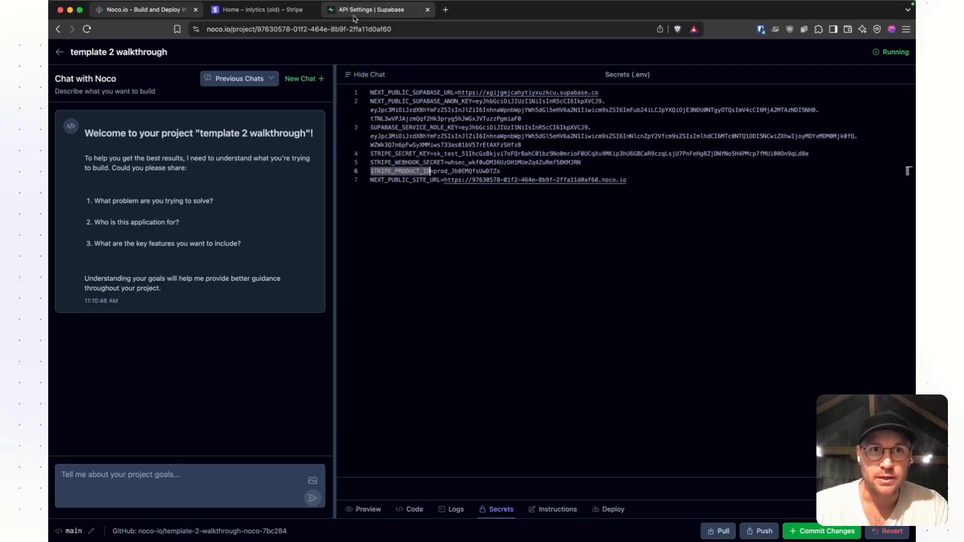
- Switch to Stripe and copy the Product ID of the Solo plan from the product catalog
left_click(270, 13)
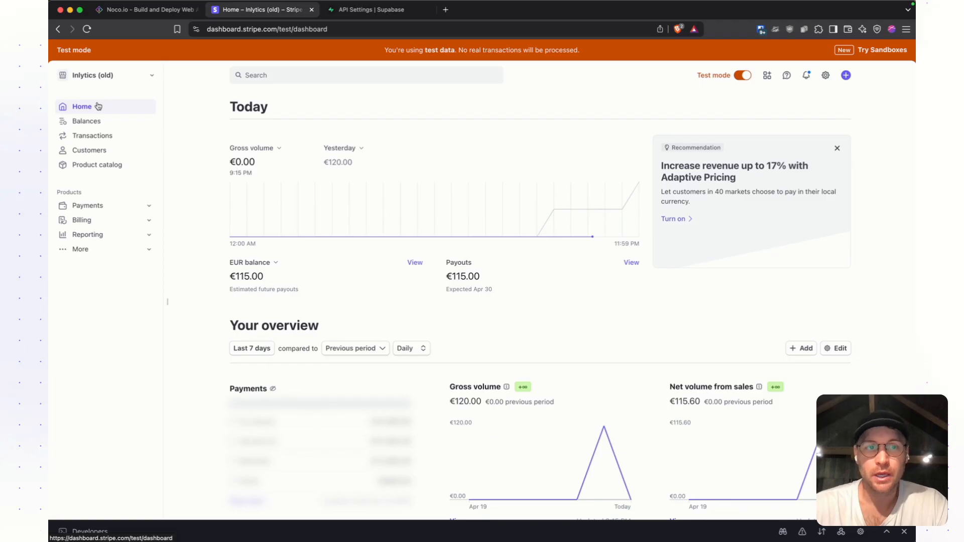
left_click(94, 167)
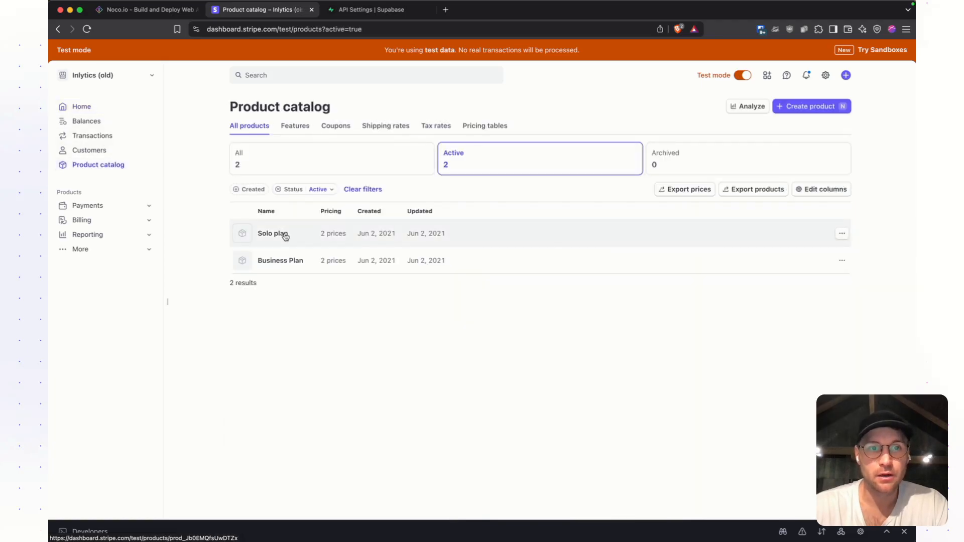
left_click(285, 234)
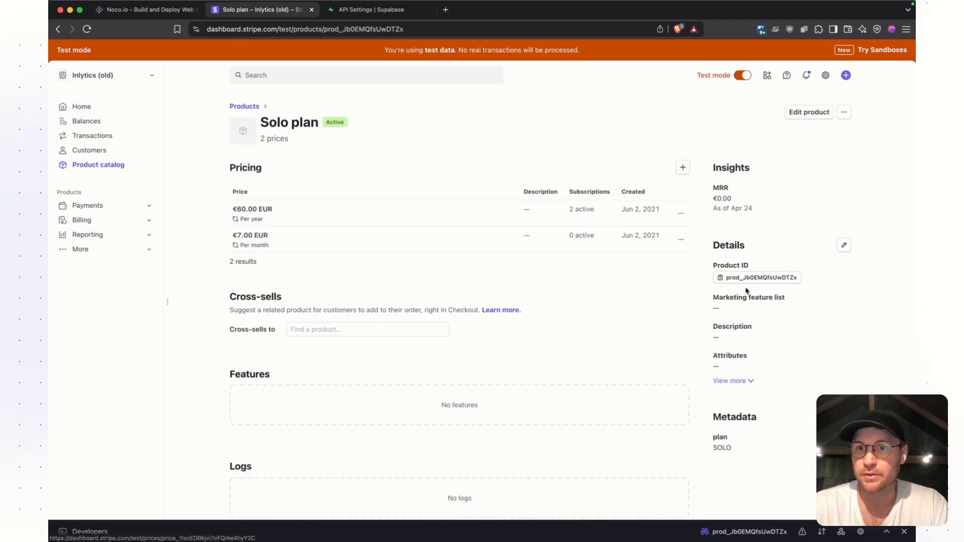
left_click(748, 279)
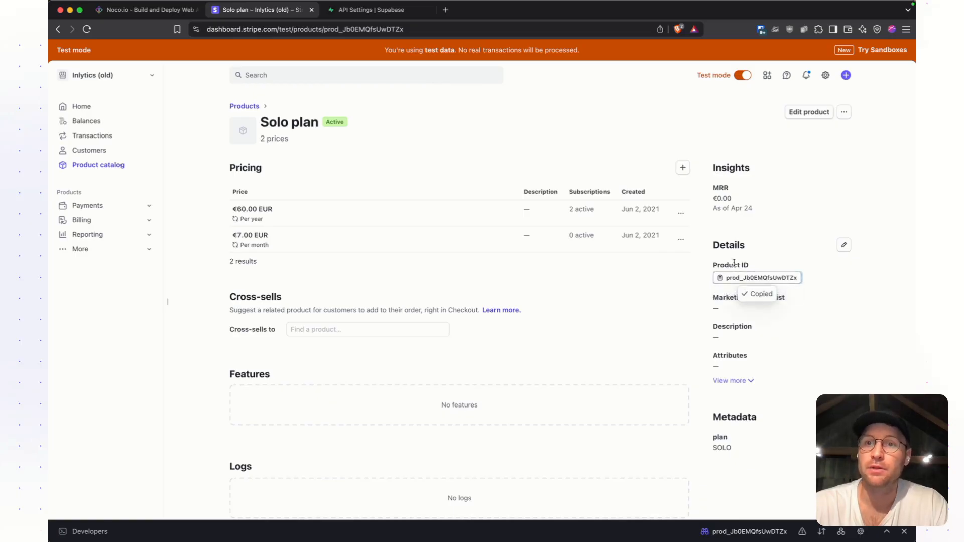
- Return to the Noco secrets and locate the STRIPE_PRODUCT_ID value and the STRIPE_SECRET_KEY entry
left_click(151, 10)
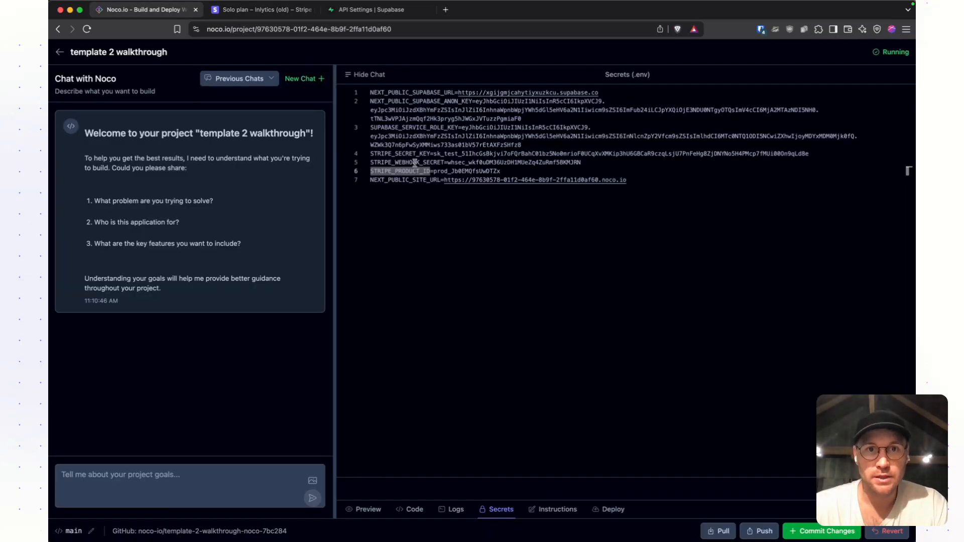
left_click(447, 171)
double_click(399, 154)
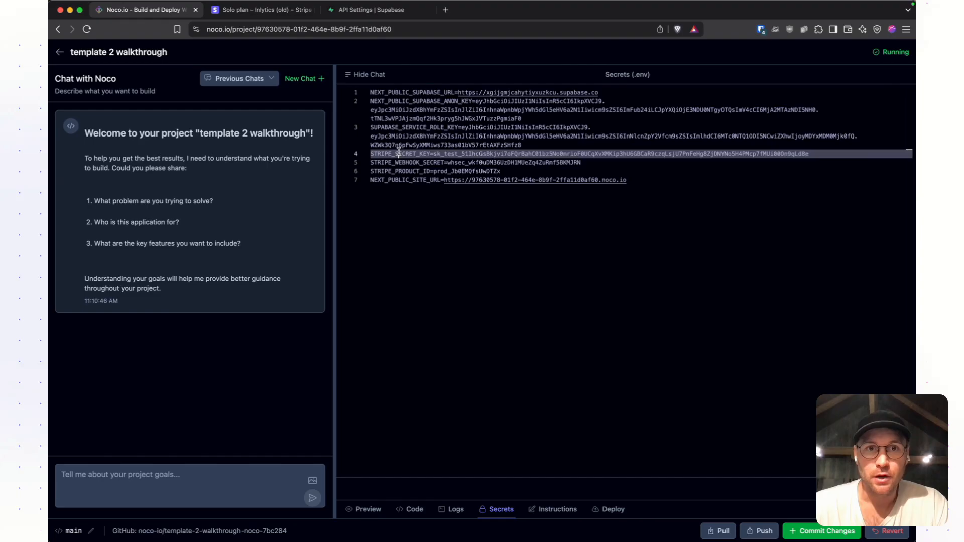
- Switch to Stripe, expand the developer Workbench and copy the test-mode secret key
left_click(256, 12)
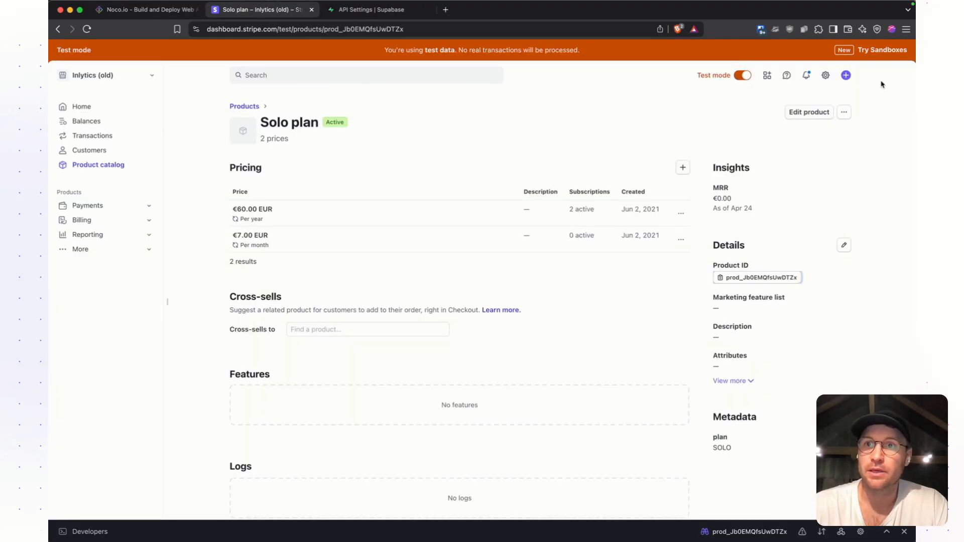
left_click(825, 76)
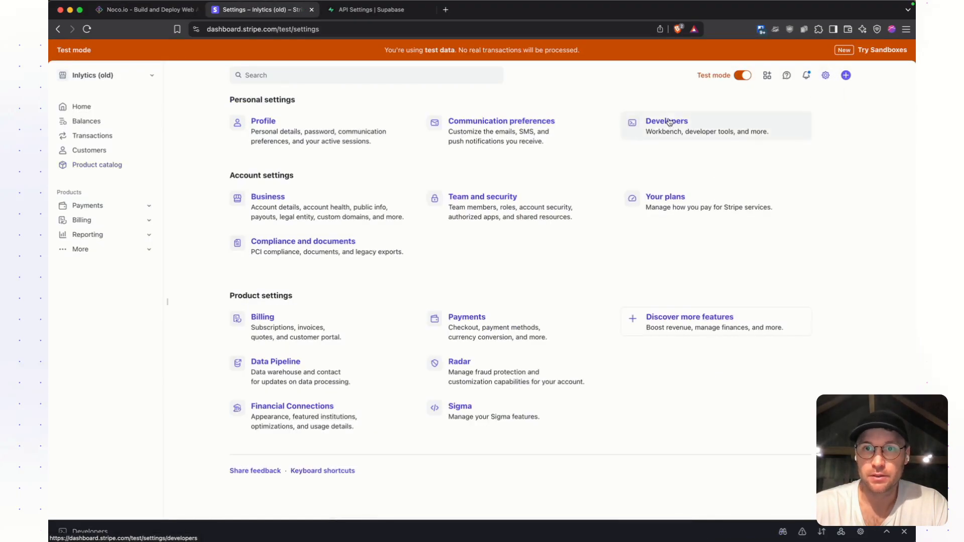
left_click(669, 120)
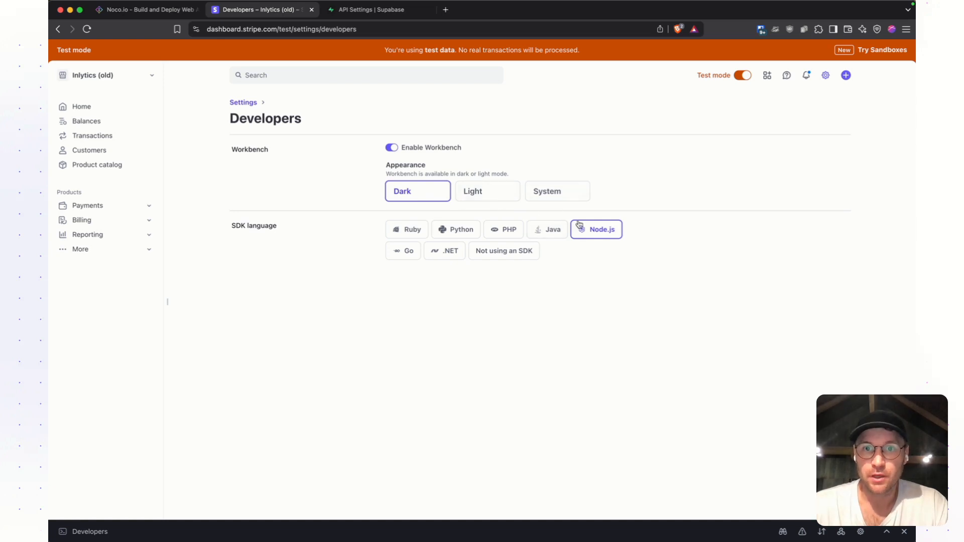
left_click(592, 231)
key("super+Tab")
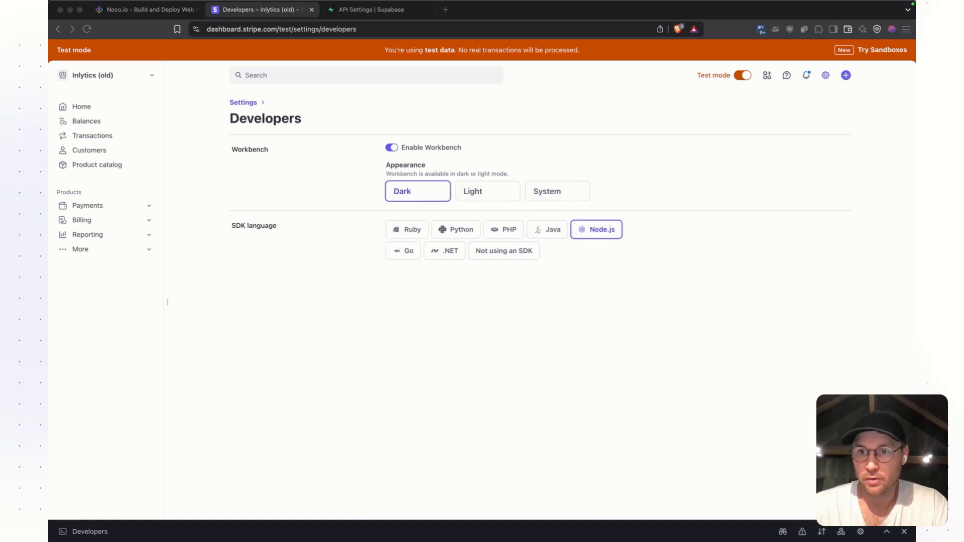
left_click(888, 532)
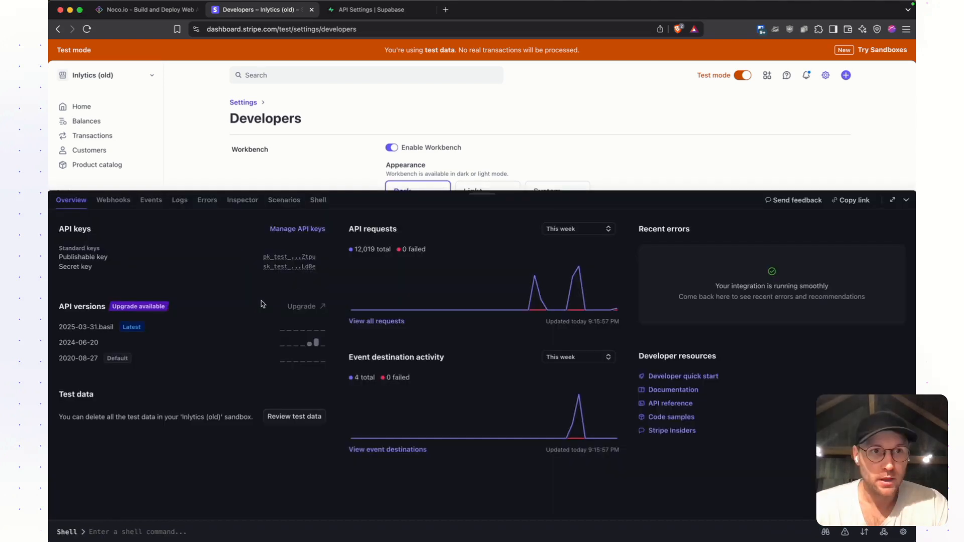
left_click(269, 279)
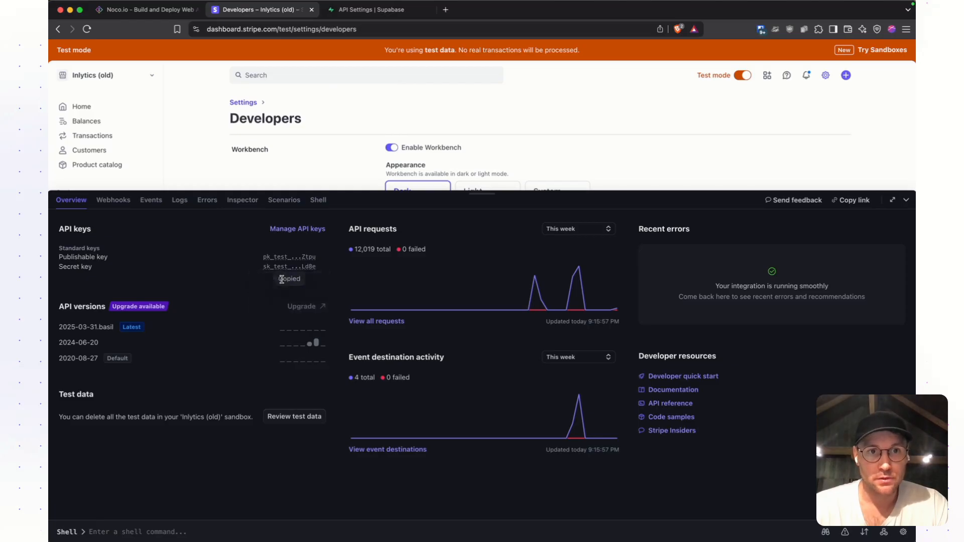
- Return to the Noco secrets and locate the STRIPE_SECRET_KEY value and the STRIPE_WEBHOOK_SECRET entry
left_click(150, 9)
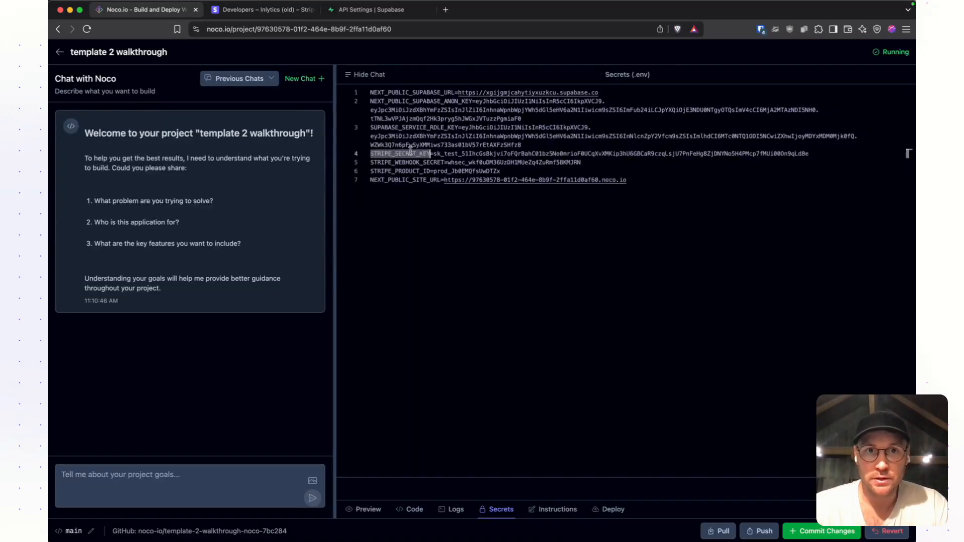
double_click(440, 153)
double_click(424, 162)
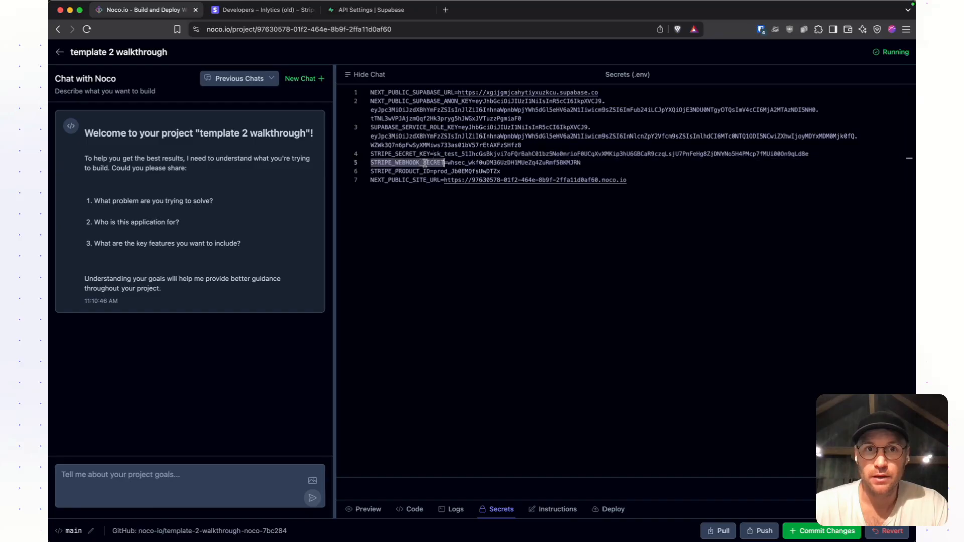
- Show the Webhooks event destinations in the Stripe Workbench and enlarge the Workbench pane
left_click(259, 9)
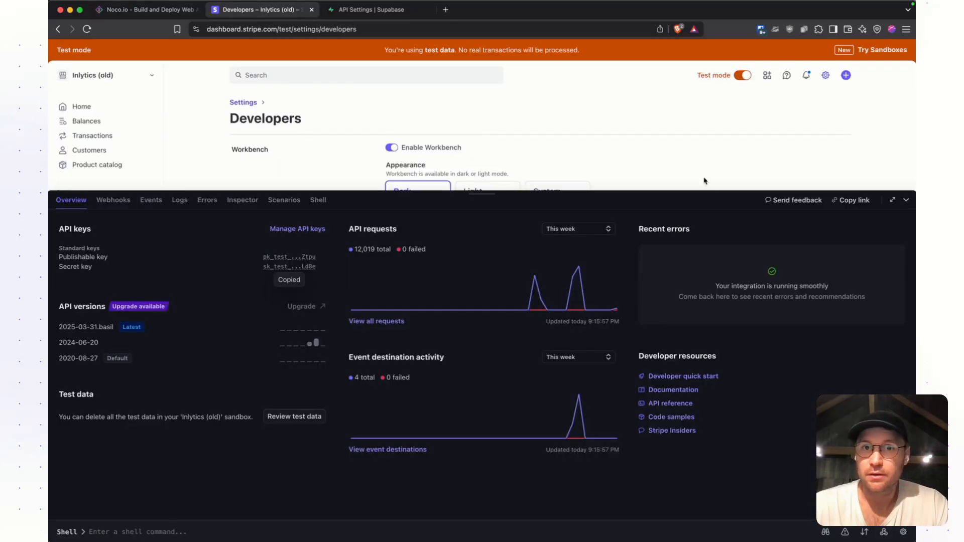
left_click(113, 200)
left_click_drag(487, 192, 471, 98)
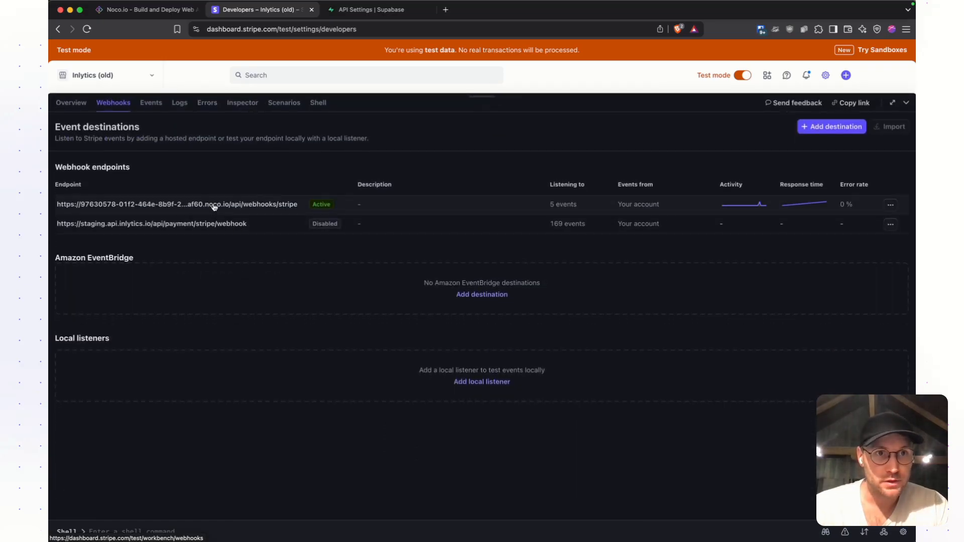
left_click(808, 129)
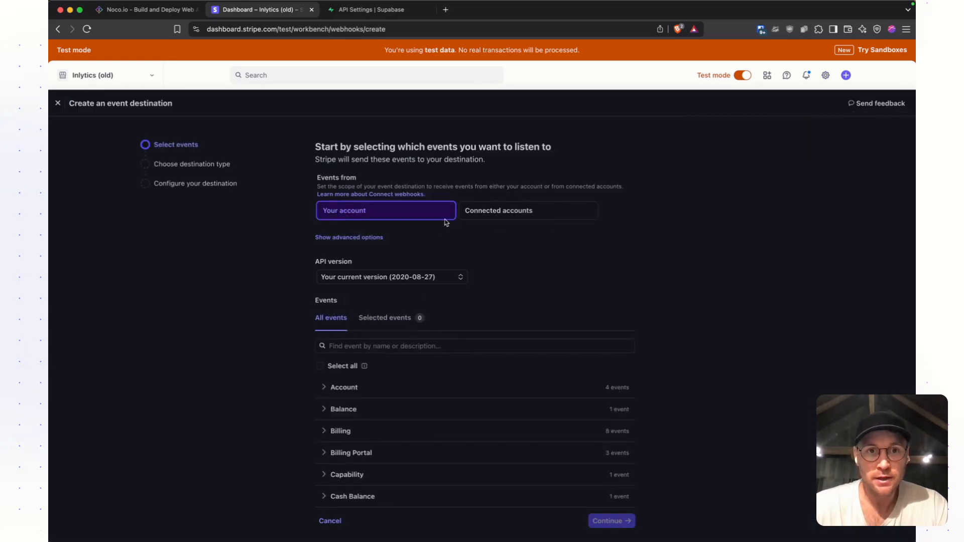
scroll(401, 332, "down", 1)
left_click(389, 292)
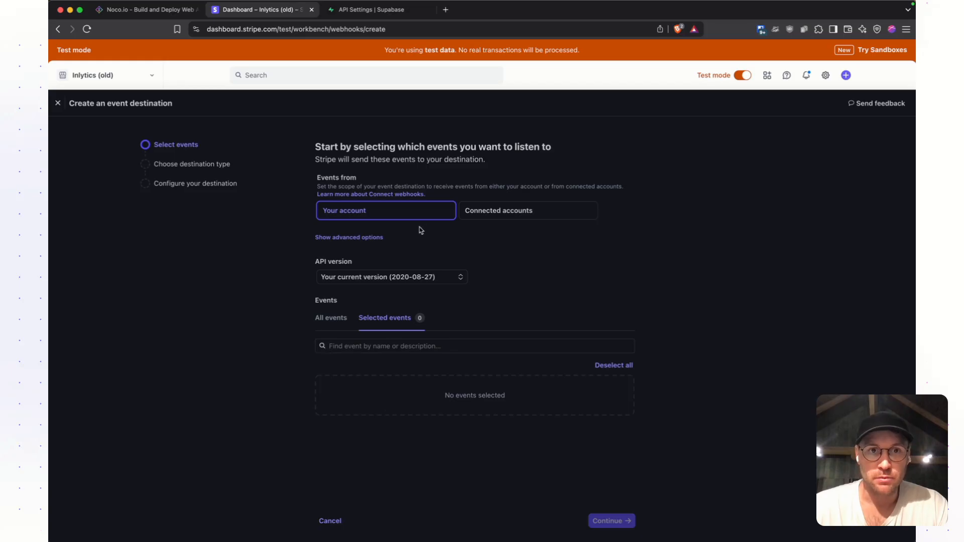
left_click(330, 521)
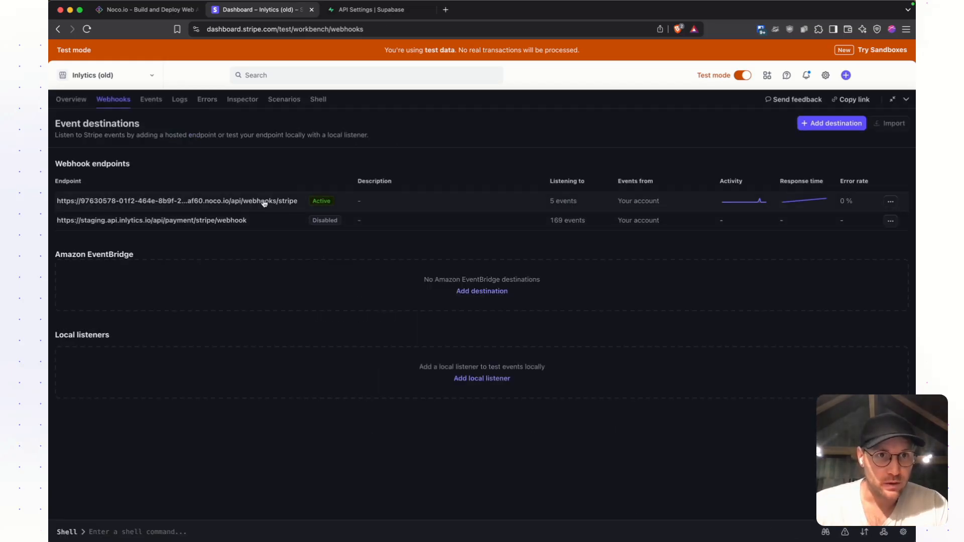
- Open the active noco.io webhook endpoint for editing and compare the project ID in its URL with the Noco project's address
left_click(890, 201)
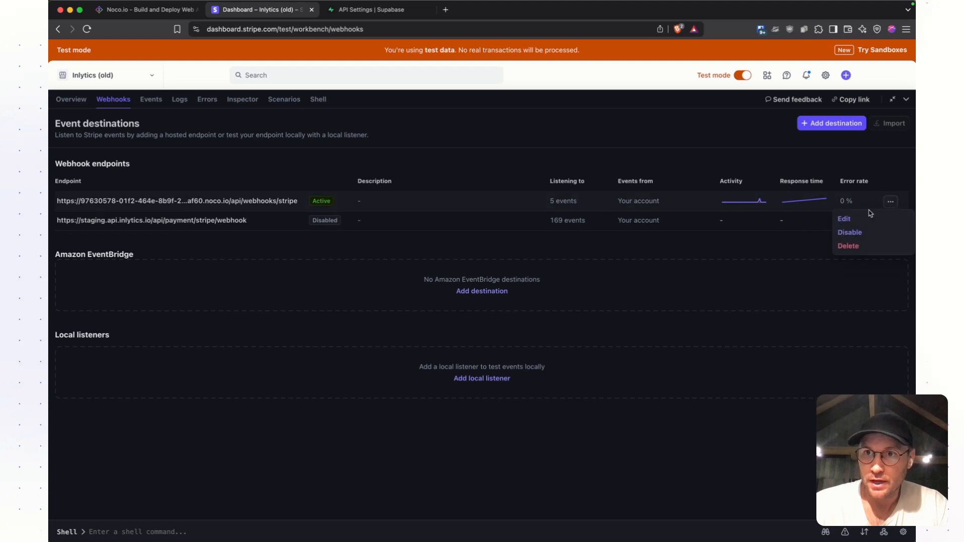
left_click(864, 219)
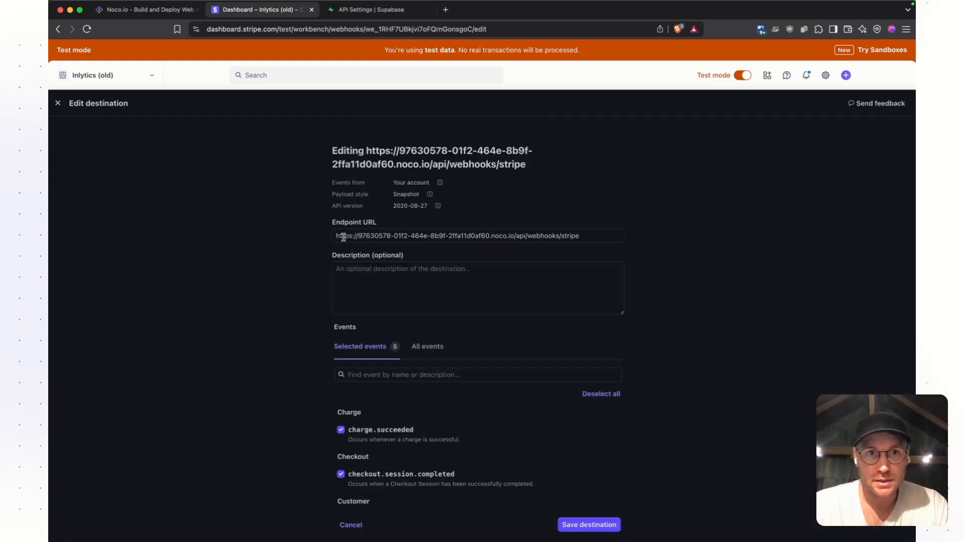
left_click_drag(358, 236, 493, 237)
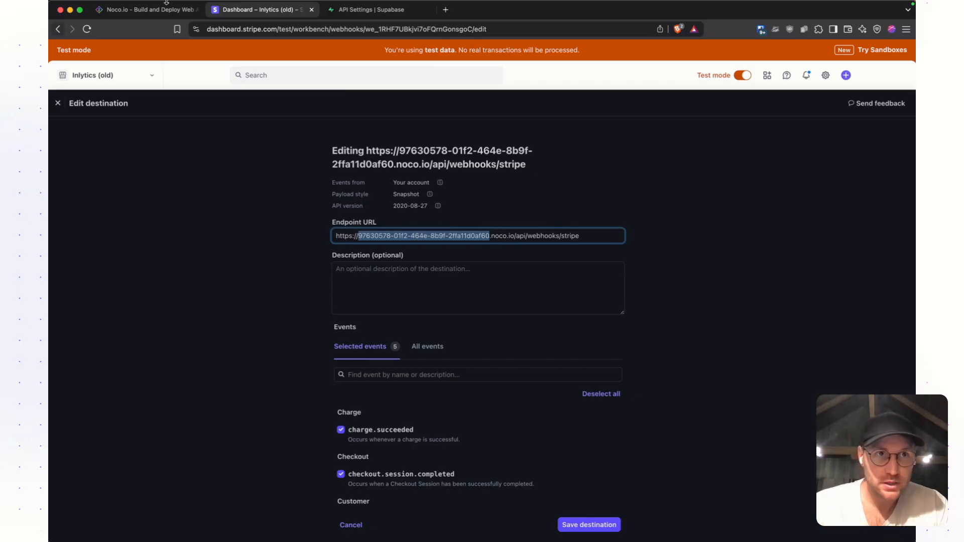
left_click(181, 10)
left_click_drag(259, 30, 429, 30)
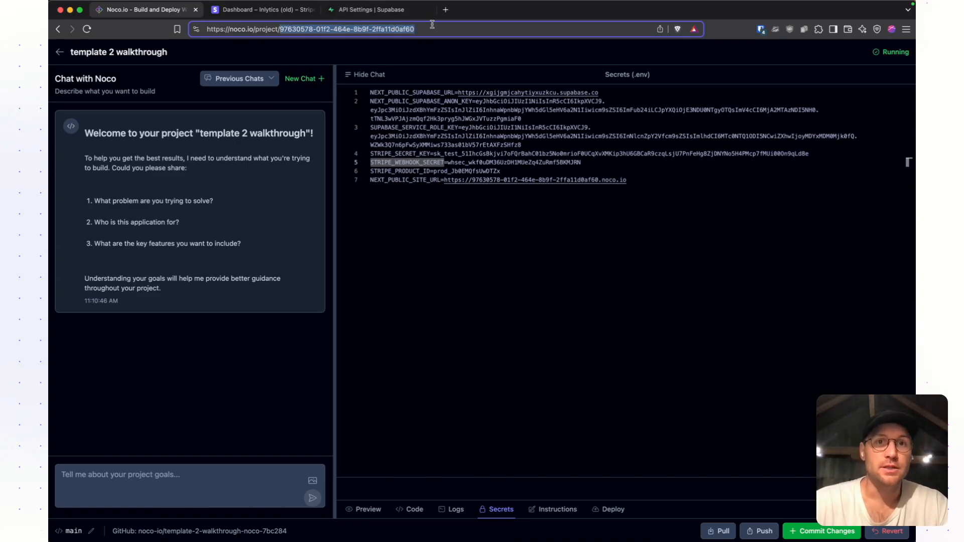
left_click(261, 9)
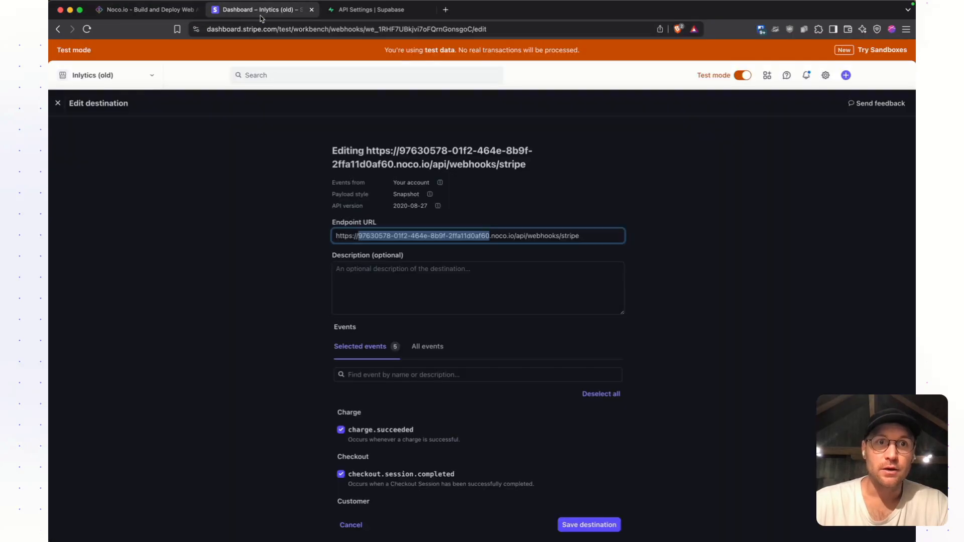
left_click(484, 254)
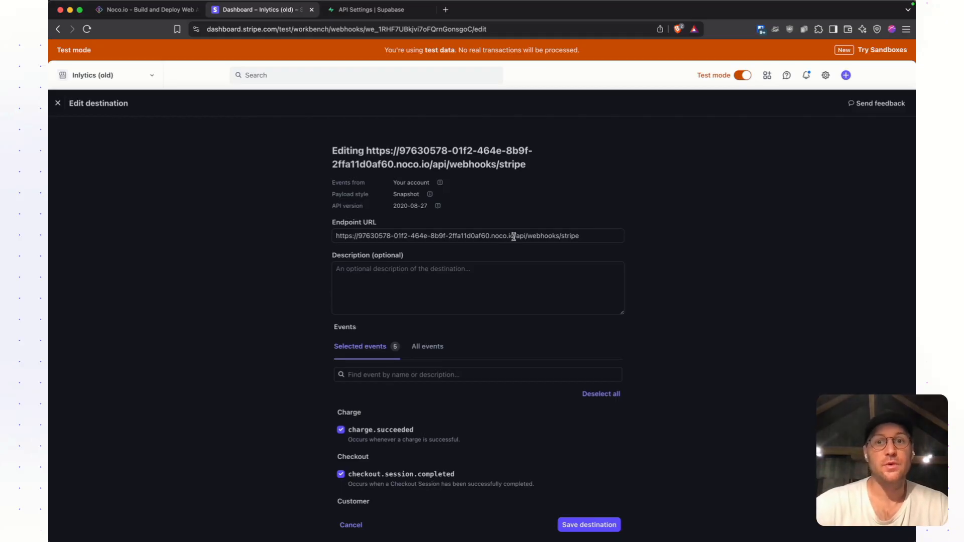
- Review the endpoint's selected events and leave the destination editor without saving
scroll(527, 374, "down", 5)
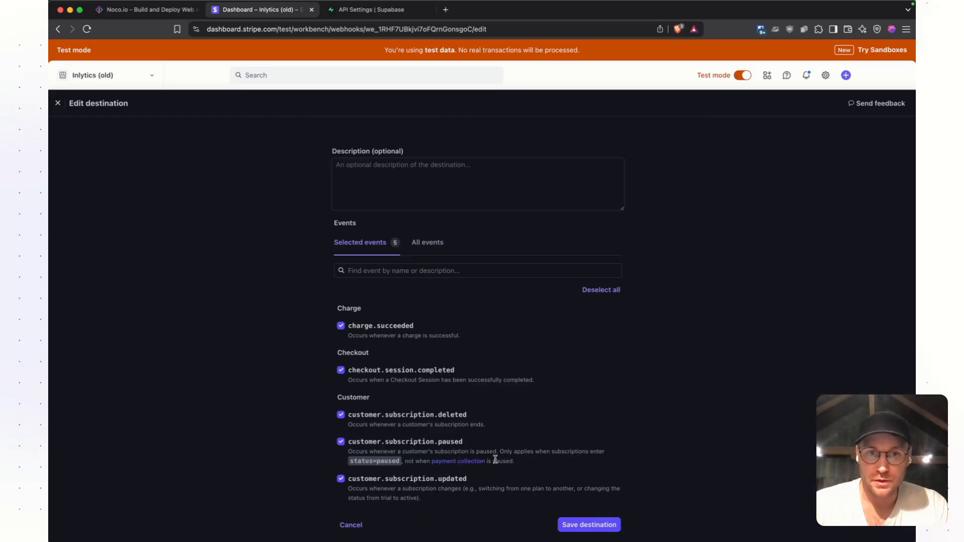
scroll(430, 447, "up", 3)
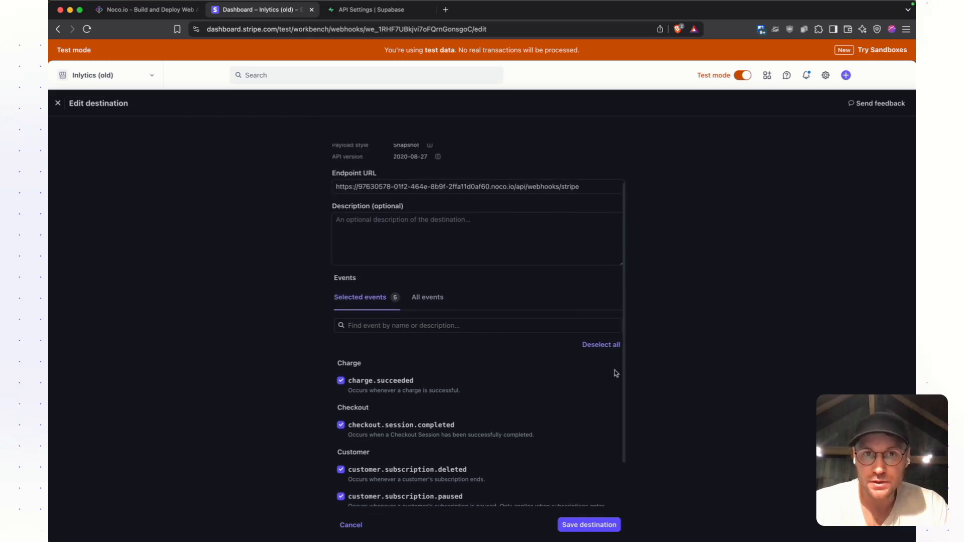
left_click(357, 526)
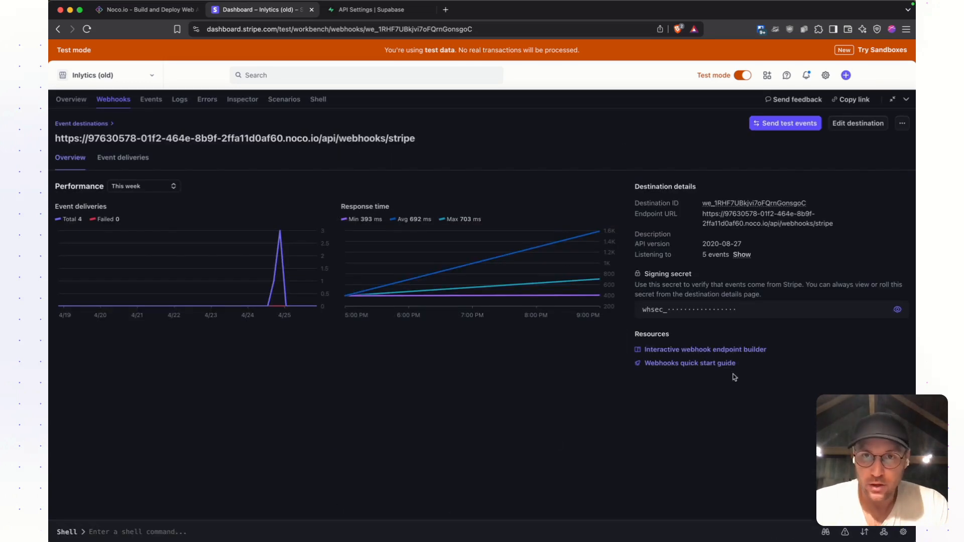
- Reveal and select the webhook endpoint's signing secret in Stripe, and switch back to the Noco project
left_click(898, 310)
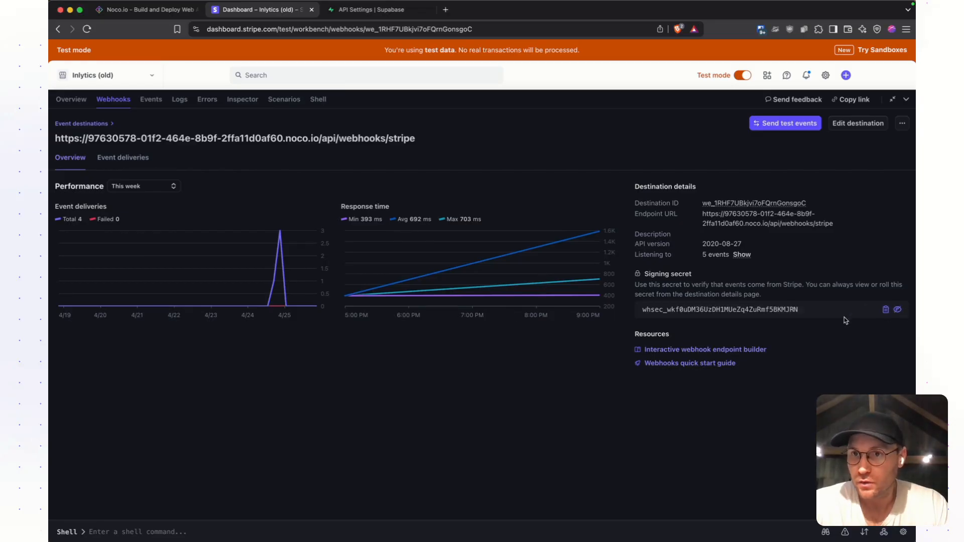
double_click(736, 311)
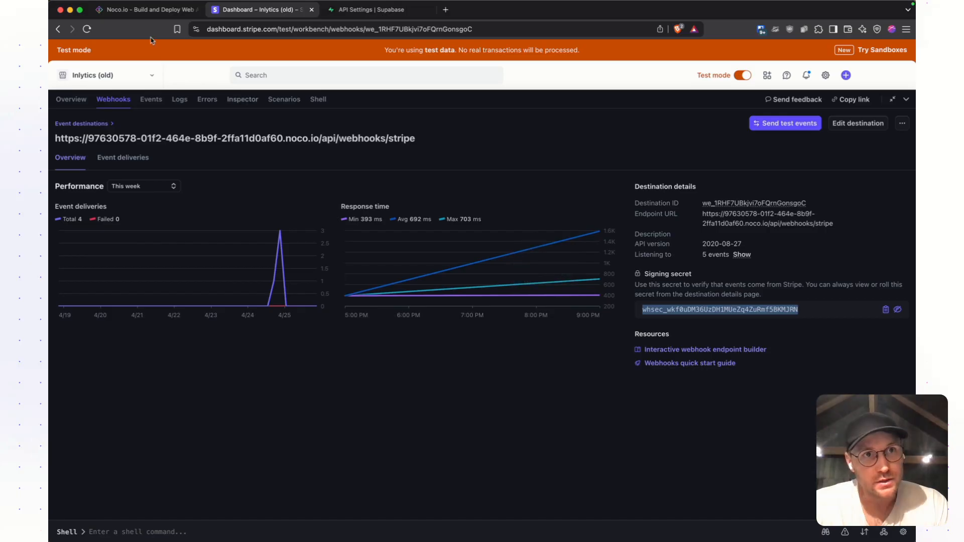
left_click(148, 11)
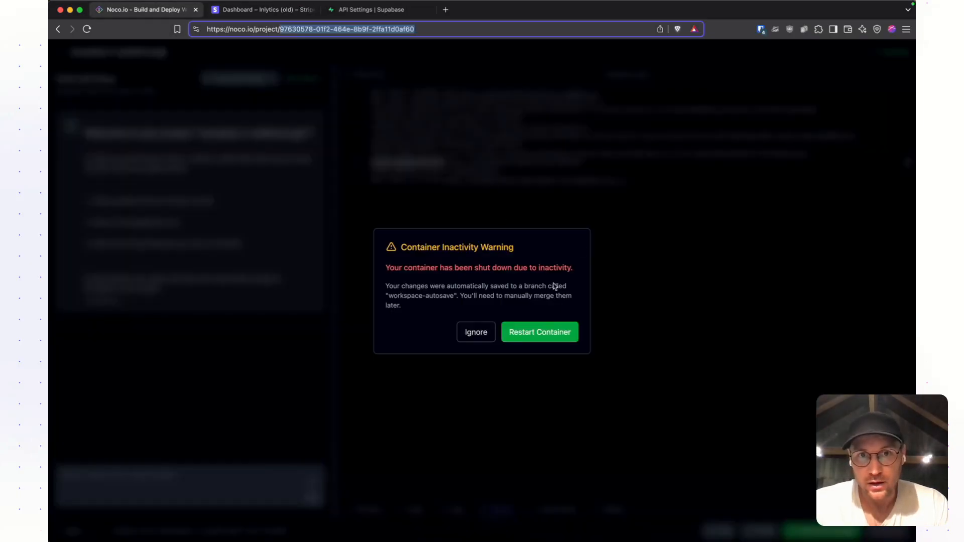
- Restart the inactive Noco container and check the STRIPE_WEBHOOK_SECRET and STRIPE_PRODUCT_ID entries in the secrets
left_click(556, 332)
left_click(436, 190)
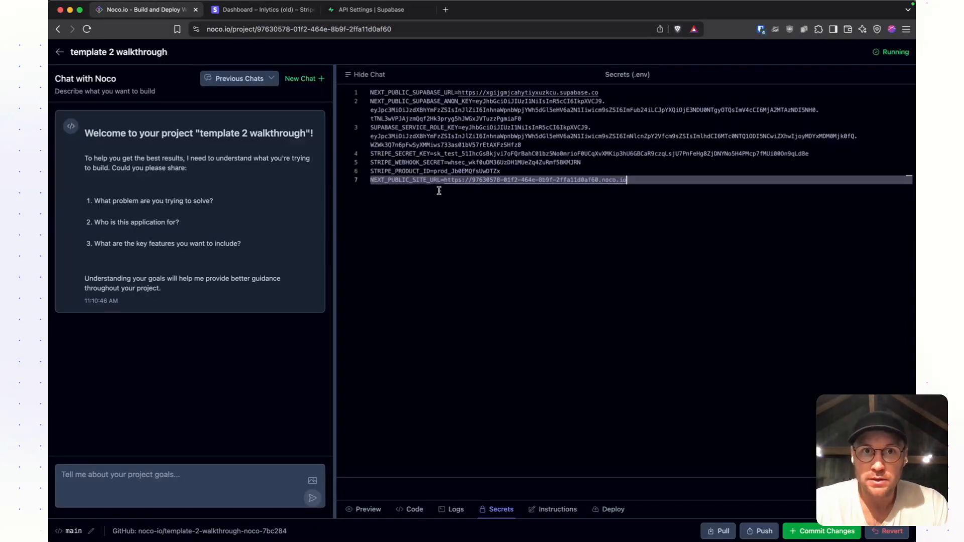
double_click(396, 171)
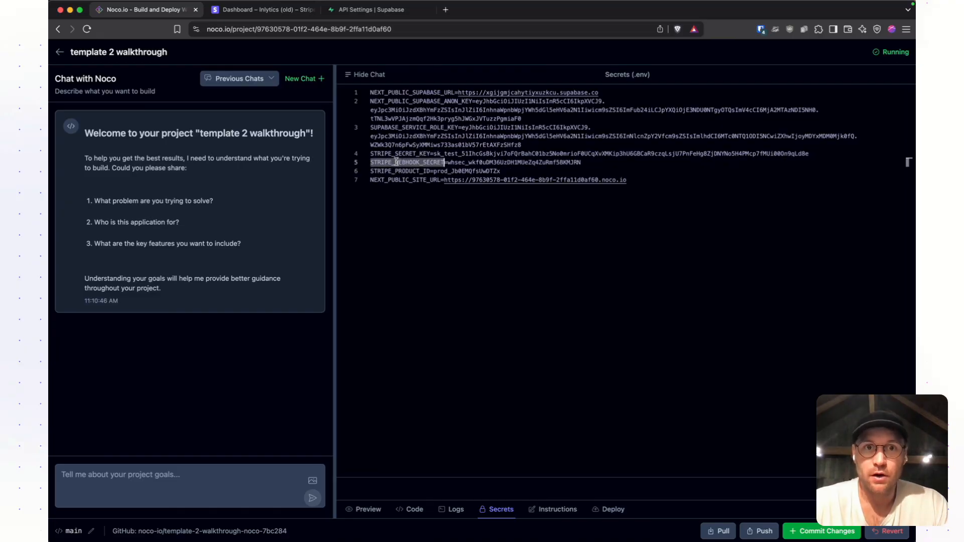
left_click(468, 170)
triple_click(464, 164)
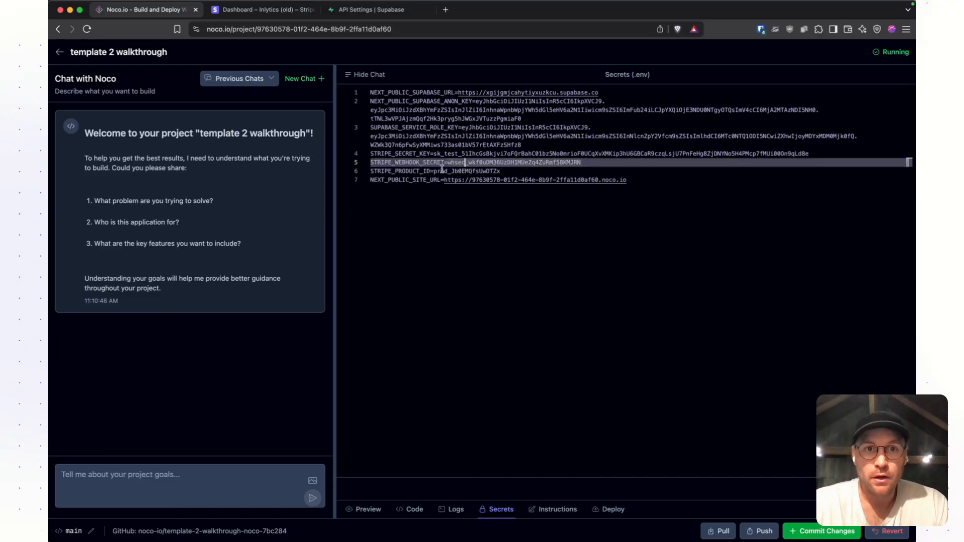
triple_click(434, 171)
- Compare the NEXT_PUBLIC_SITE_URL entry with the project ID in the Noco project's address
triple_click(405, 183)
double_click(413, 181)
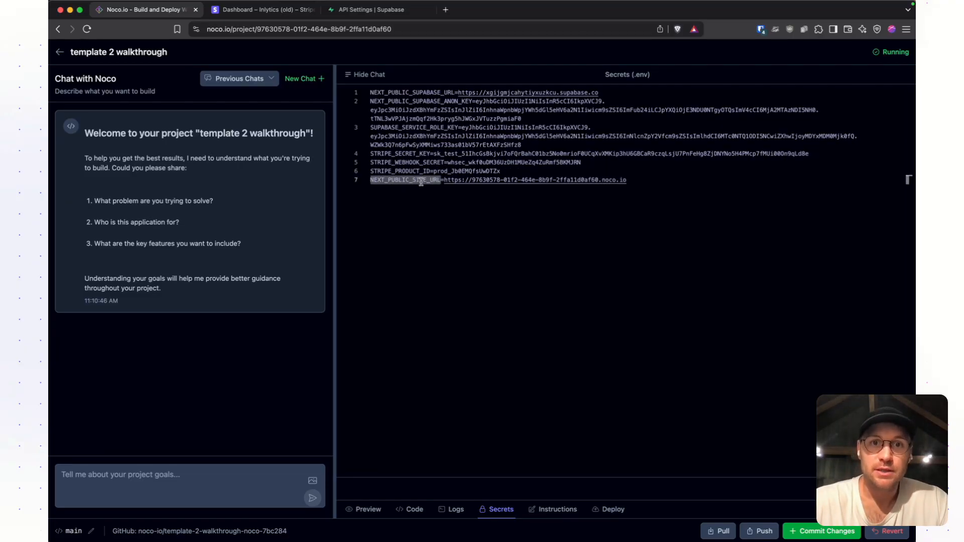
left_click_drag(476, 182, 475, 187)
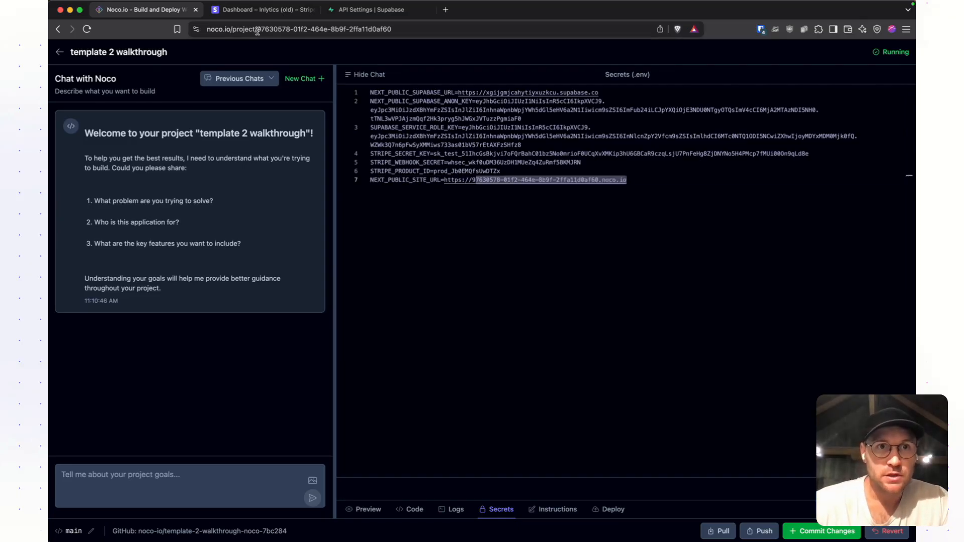
left_click_drag(257, 30, 291, 40)
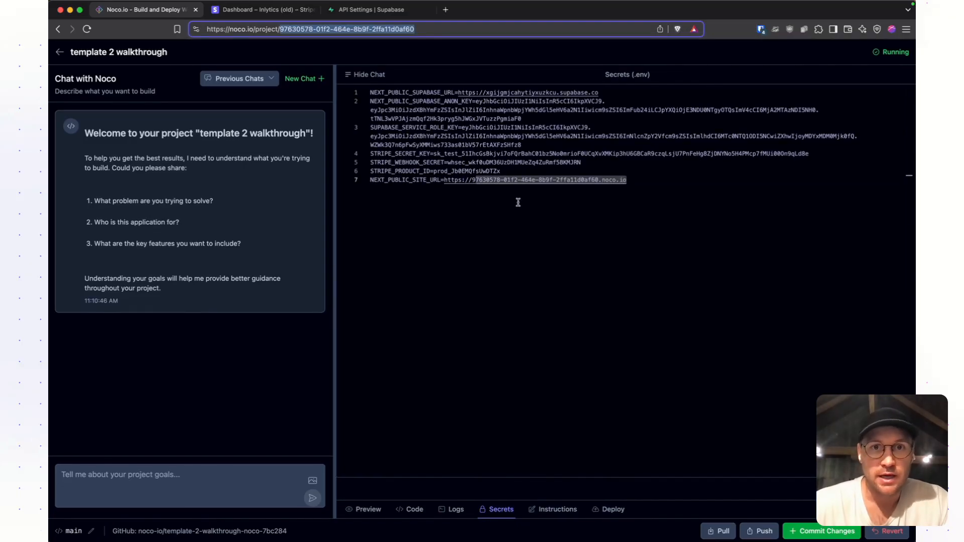
triple_click(486, 181)
triple_click(608, 174)
left_click_drag(629, 179, 363, 182)
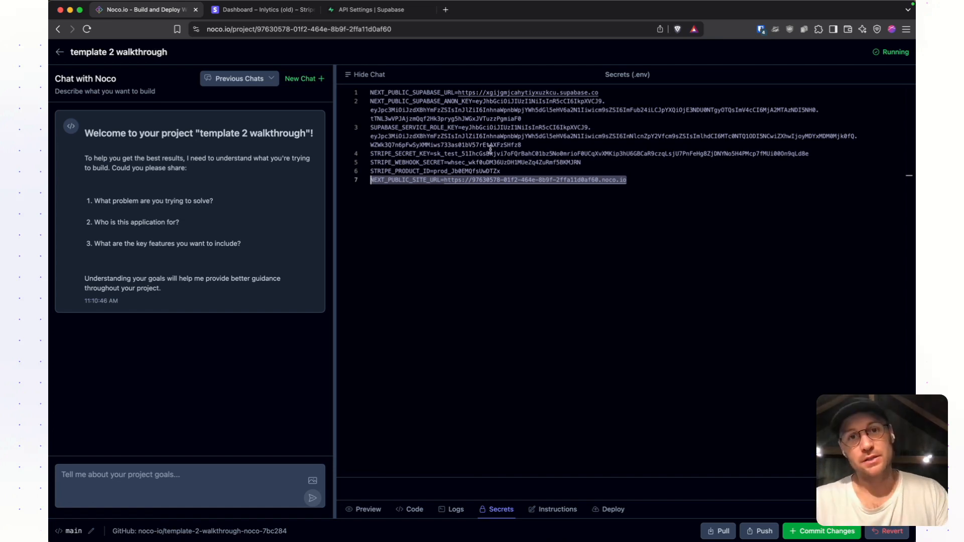
left_click(505, 190)
left_click_drag(482, 180, 646, 181)
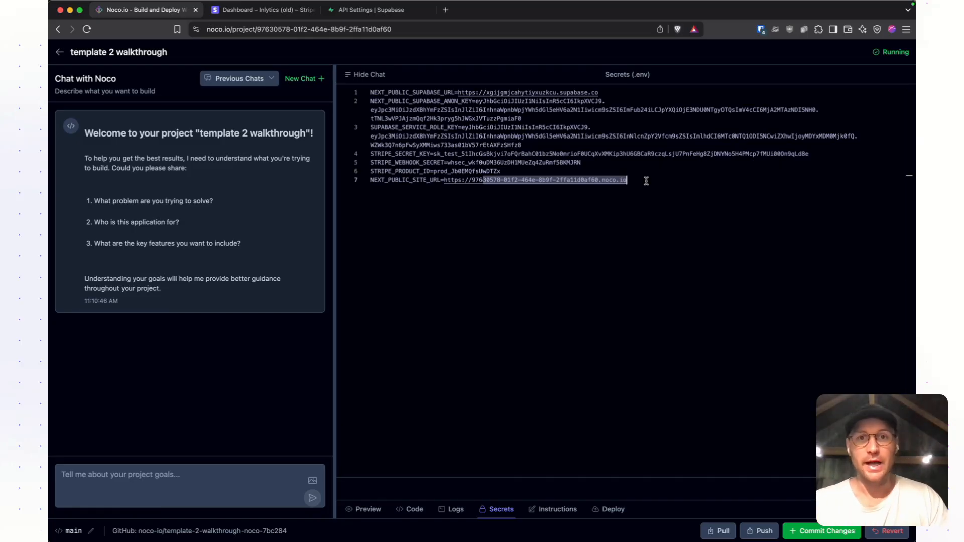
- Show the project's app preview and open it in a separate browser tab
left_click(371, 510)
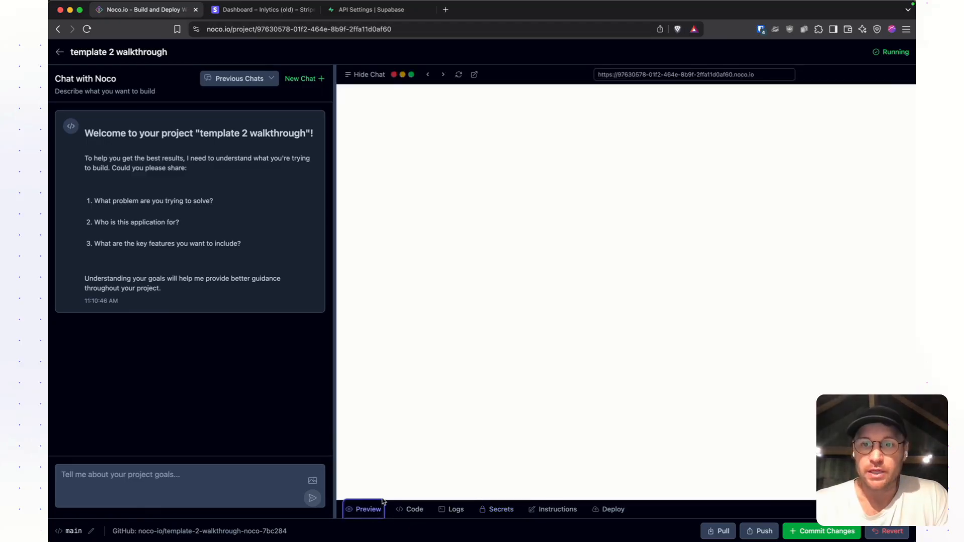
left_click(474, 75)
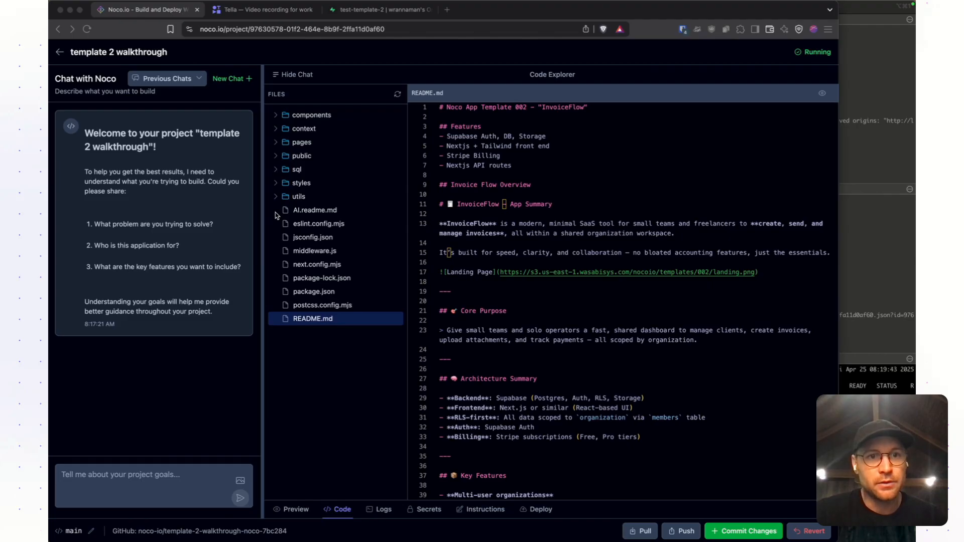
- Locate the sql folder in the Noco code files, and check the public schema of the test-template-2 database in Supabase's Schema Visualizer
left_click(276, 174)
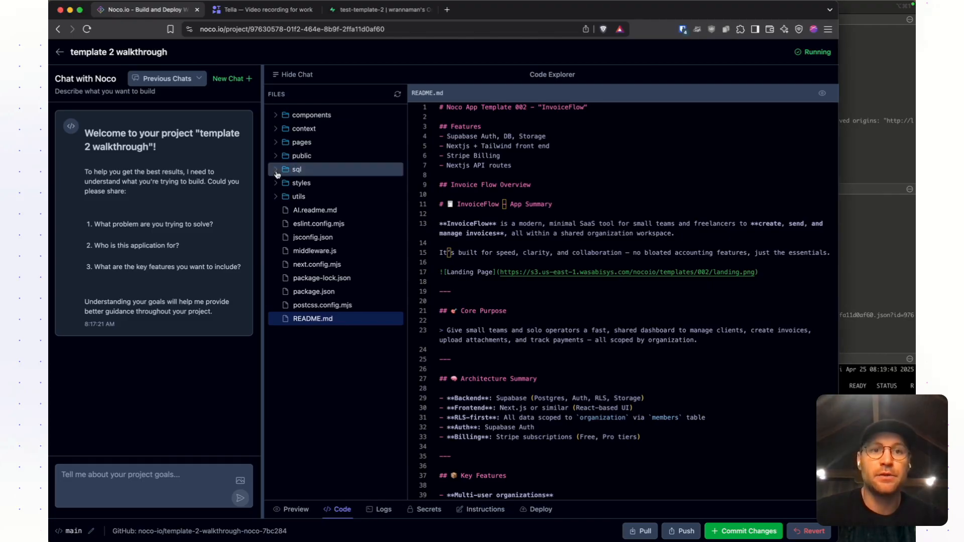
left_click(379, 9)
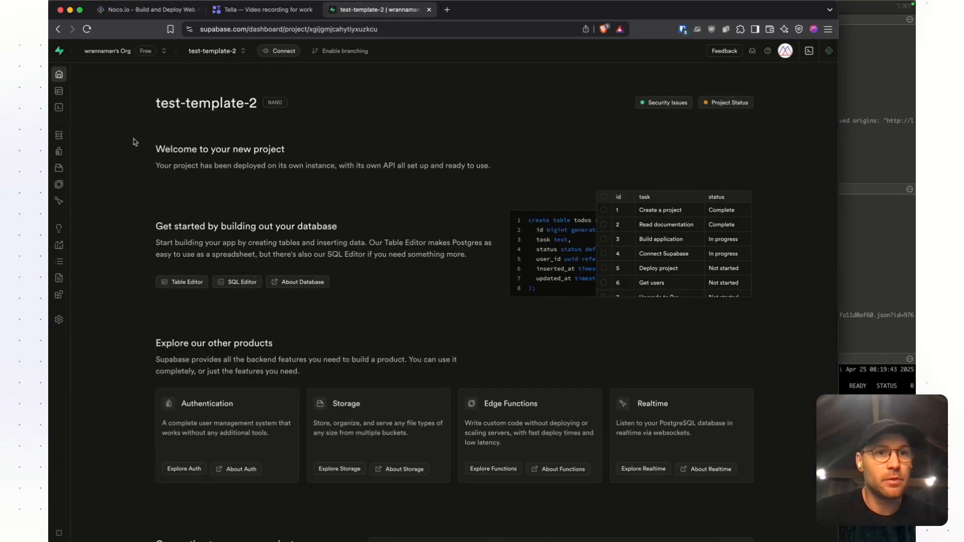
left_click(55, 139)
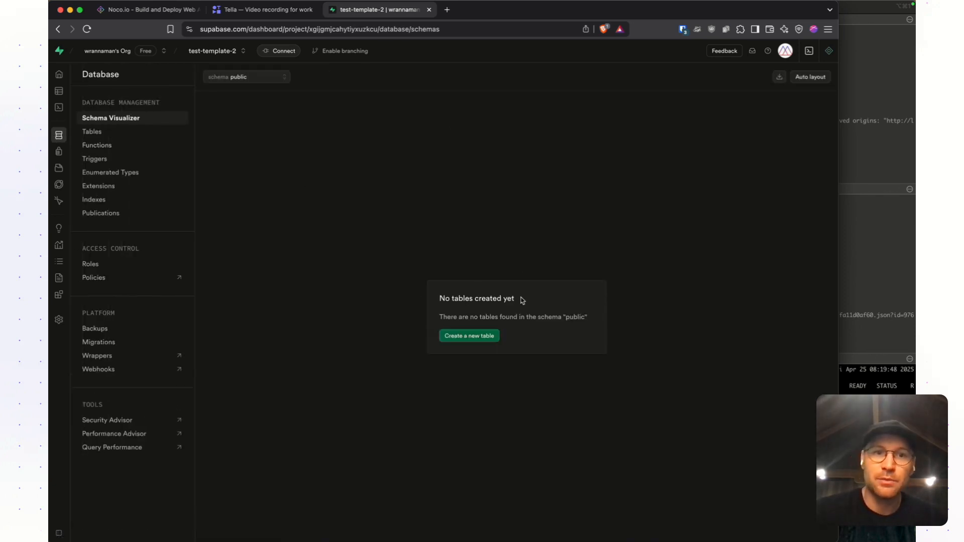
mouse_move(71, 151)
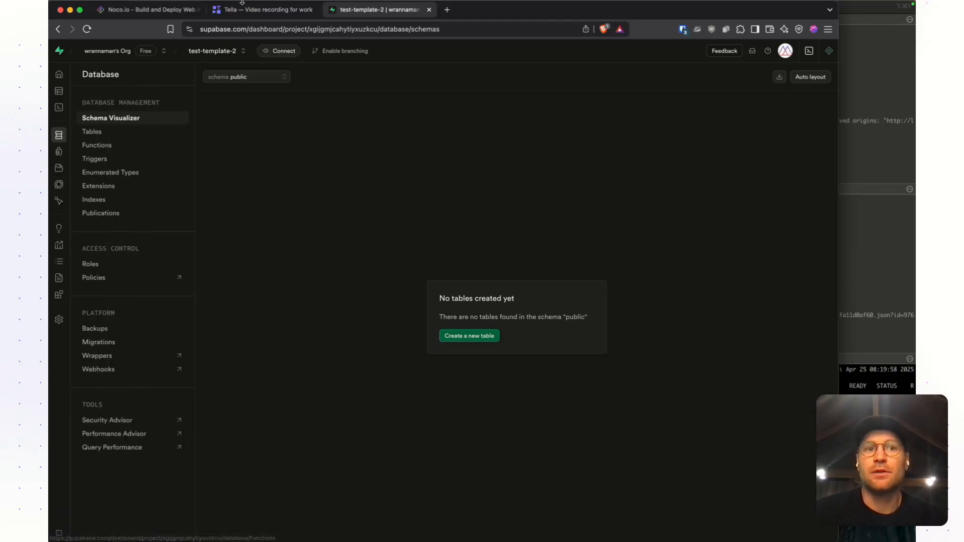
- Return to the Noco code explorer, hide the chat and review rls.sql in the sql folder
left_click(145, 9)
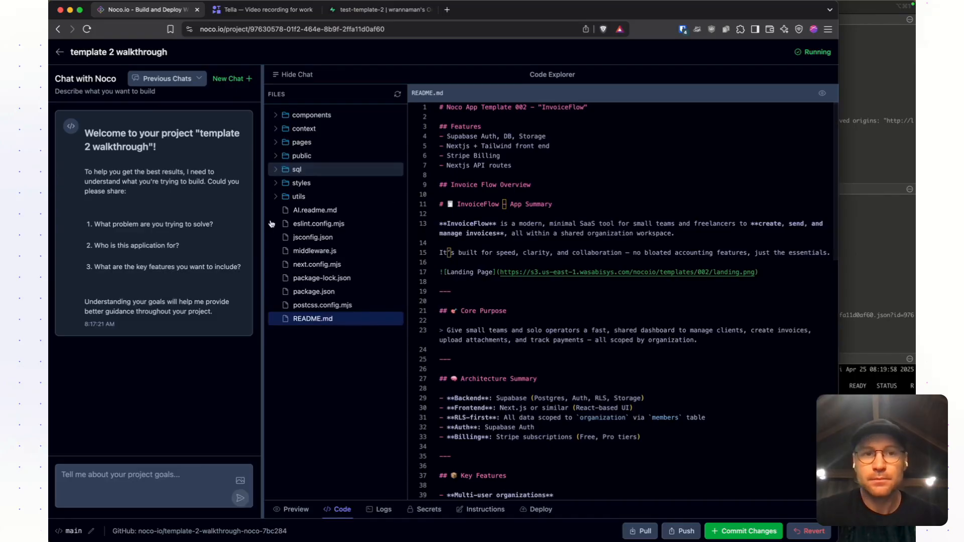
left_click(291, 75)
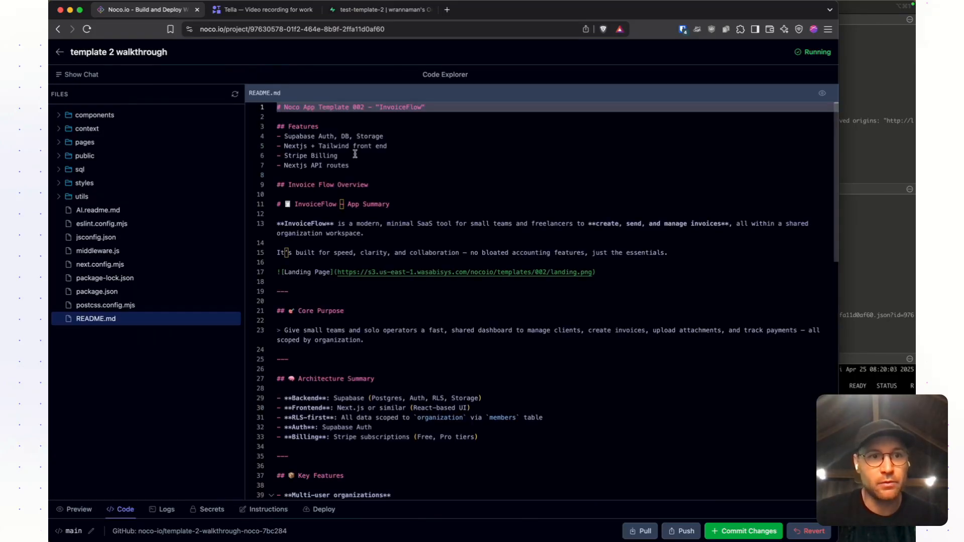
left_click(118, 173)
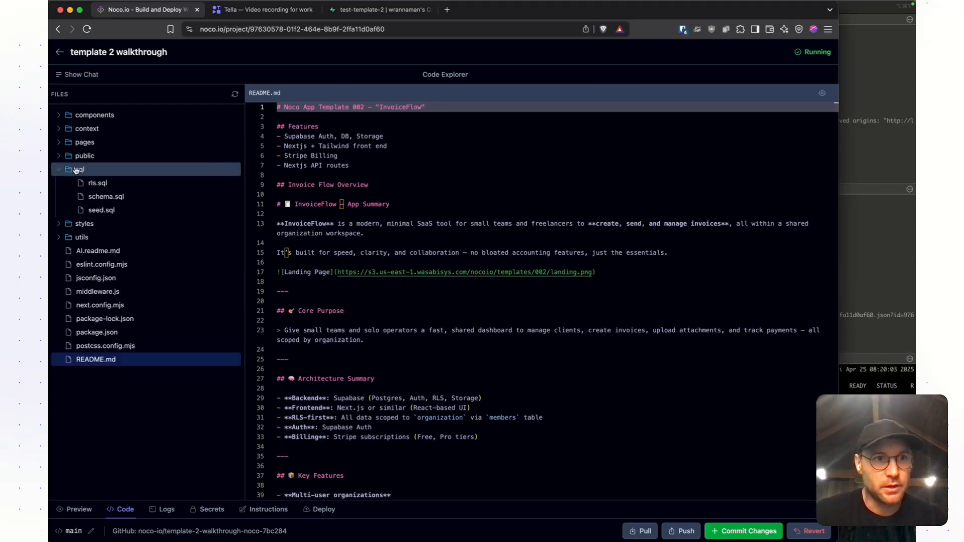
left_click(102, 185)
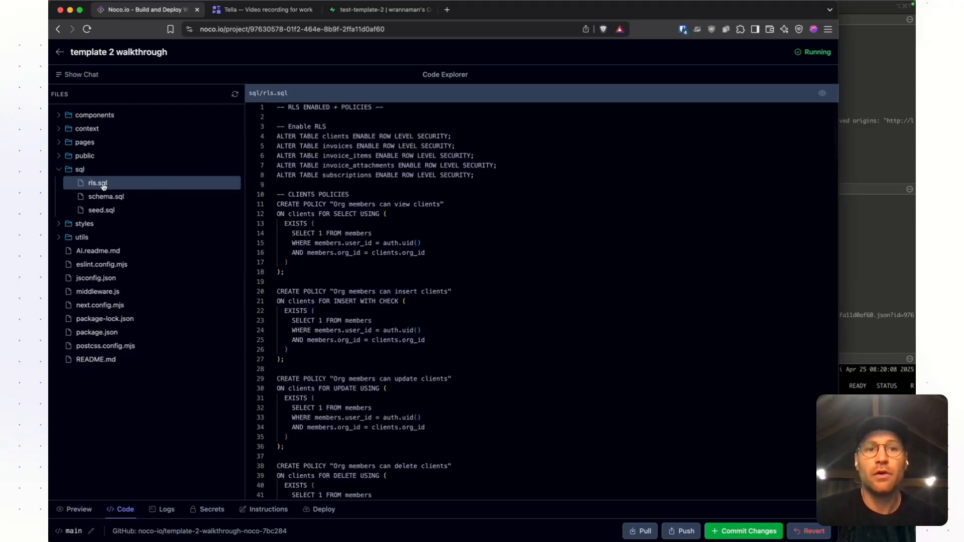
scroll(430, 219, "down", 20)
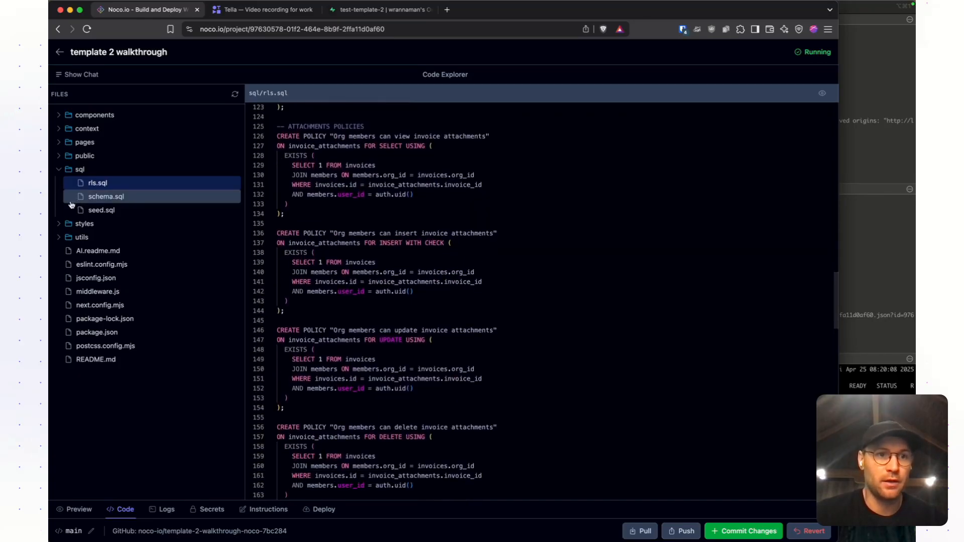
- Review the table definitions in schema.sql and the sample data in seed.sql
left_click(102, 201)
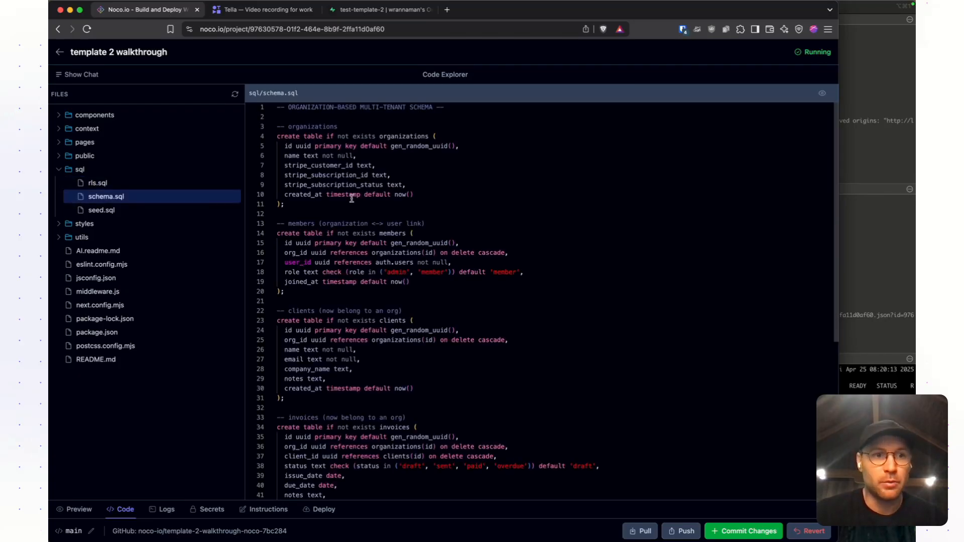
left_click(101, 209)
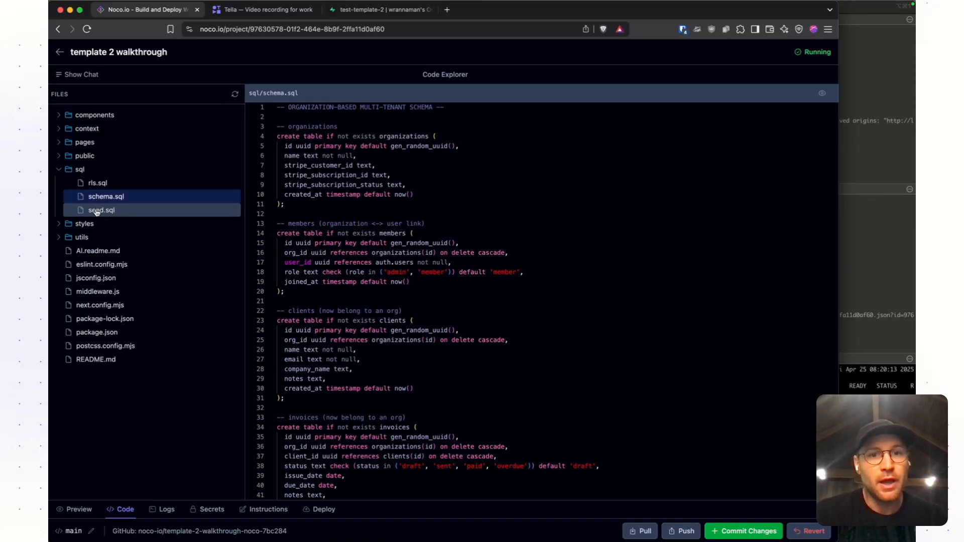
scroll(368, 248, "down", 10)
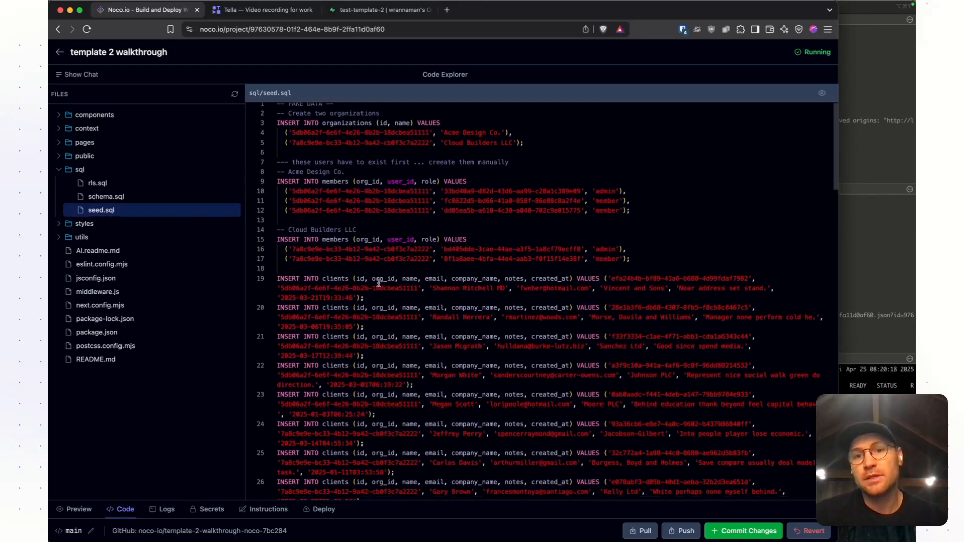
scroll(377, 287, "up", 10)
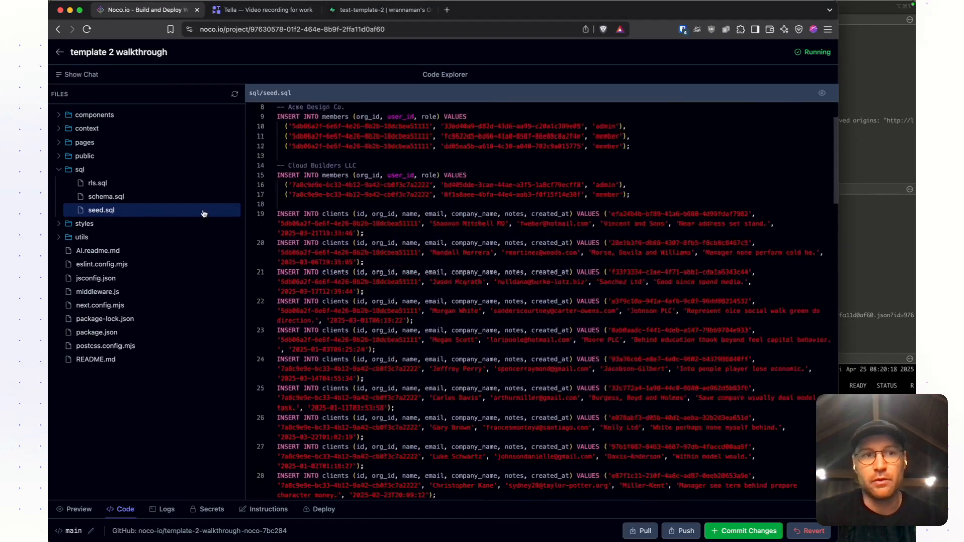
- Copy the full contents of schema.sql into a new query in Supabase's SQL Editor and run it
left_click(178, 196)
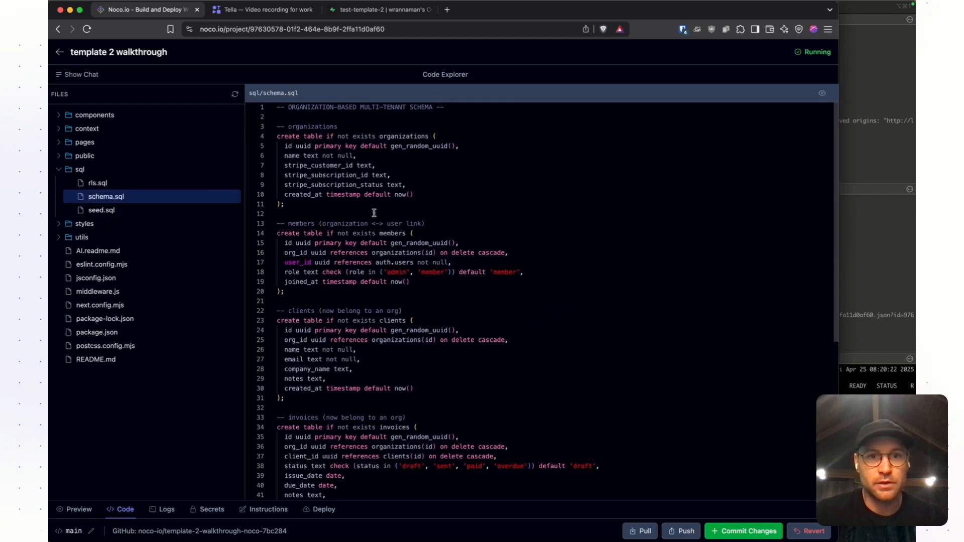
left_click(396, 223)
key("super+a")
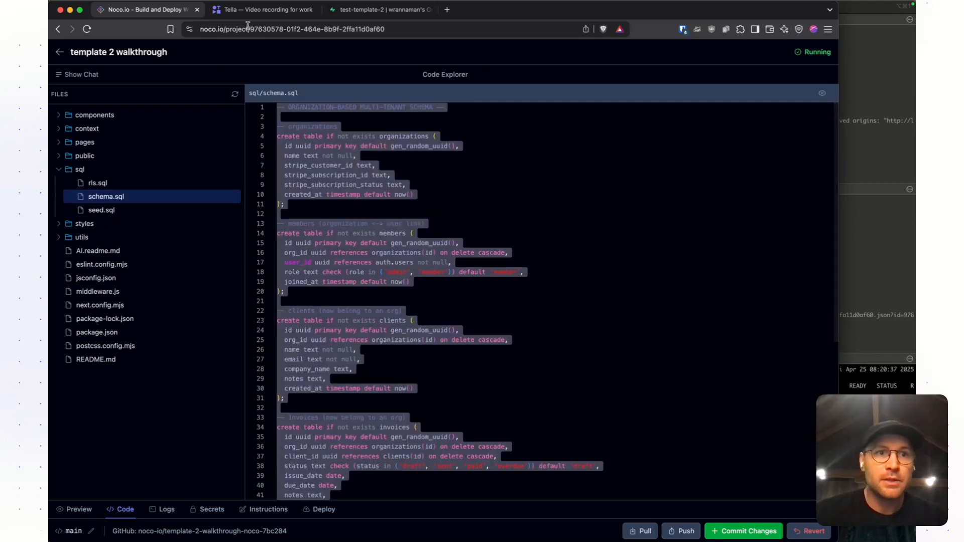
left_click(376, 10)
mouse_move(64, 132)
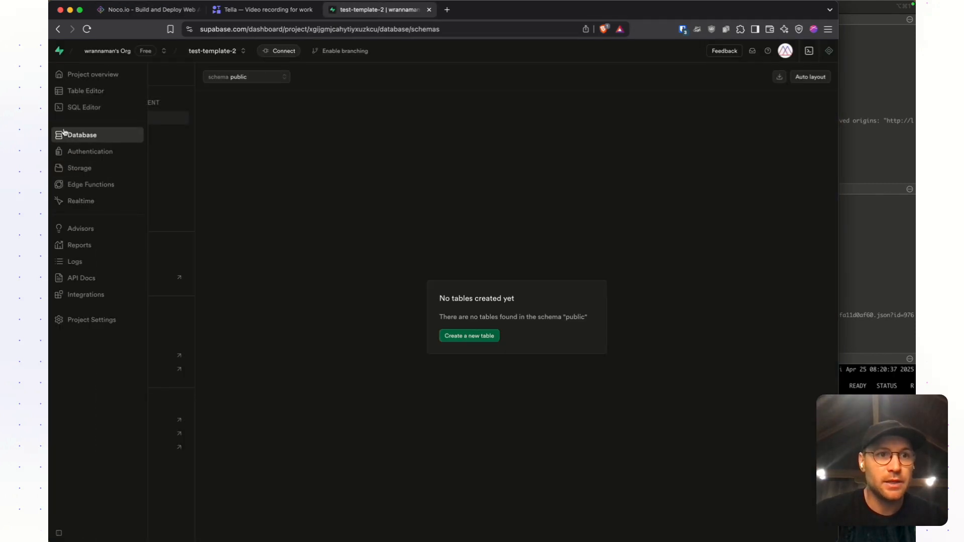
left_click(78, 108)
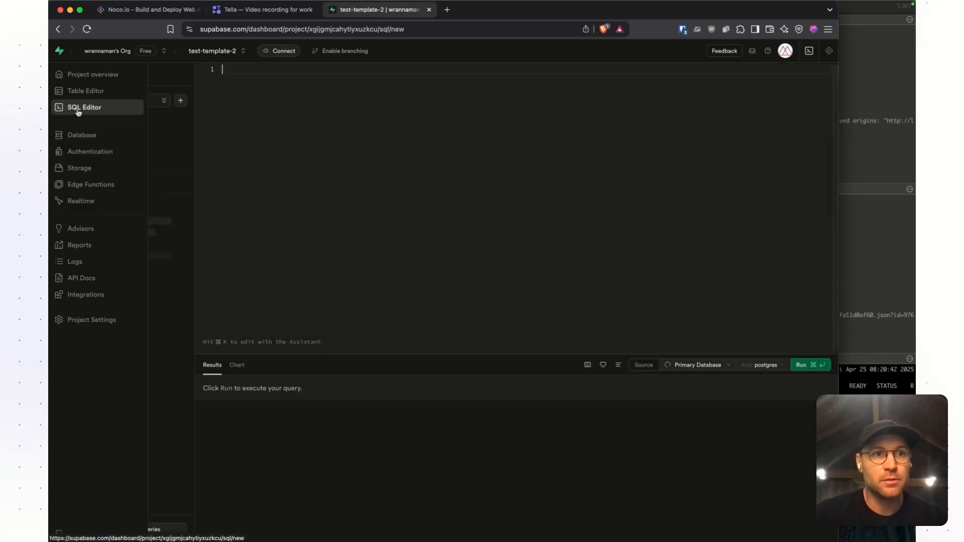
key("super+v")
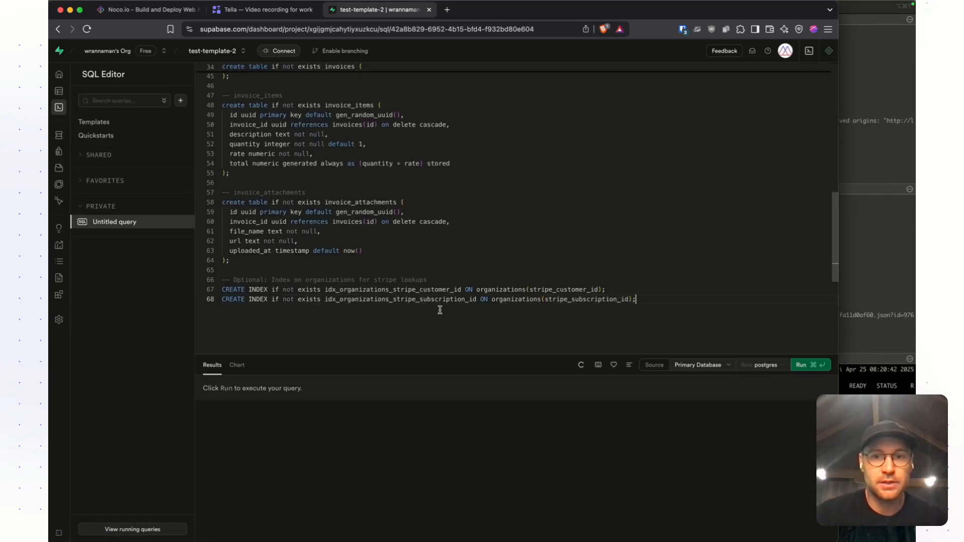
key("super+Tab")
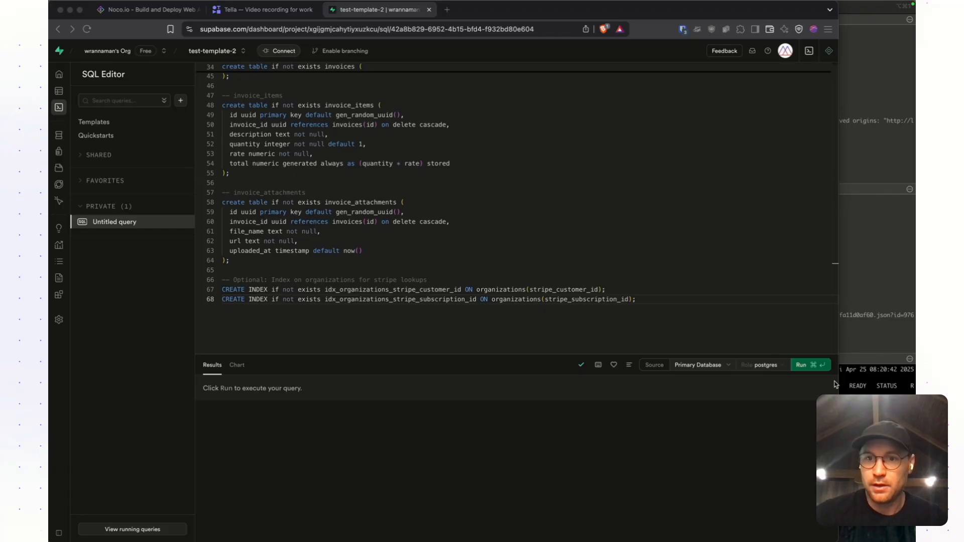
left_click(806, 363)
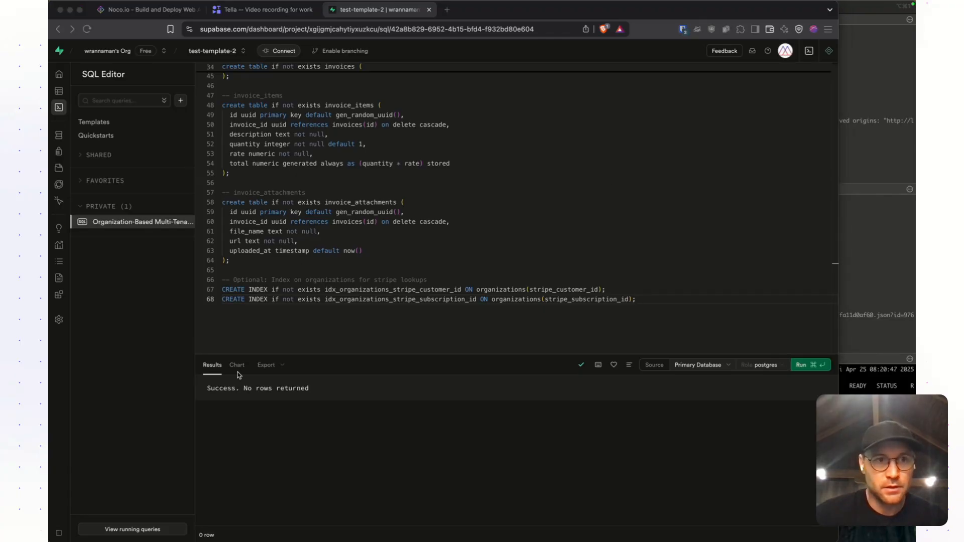
- Return to Supabase's database schema view and reload the page to check for the new tables
left_click(59, 135)
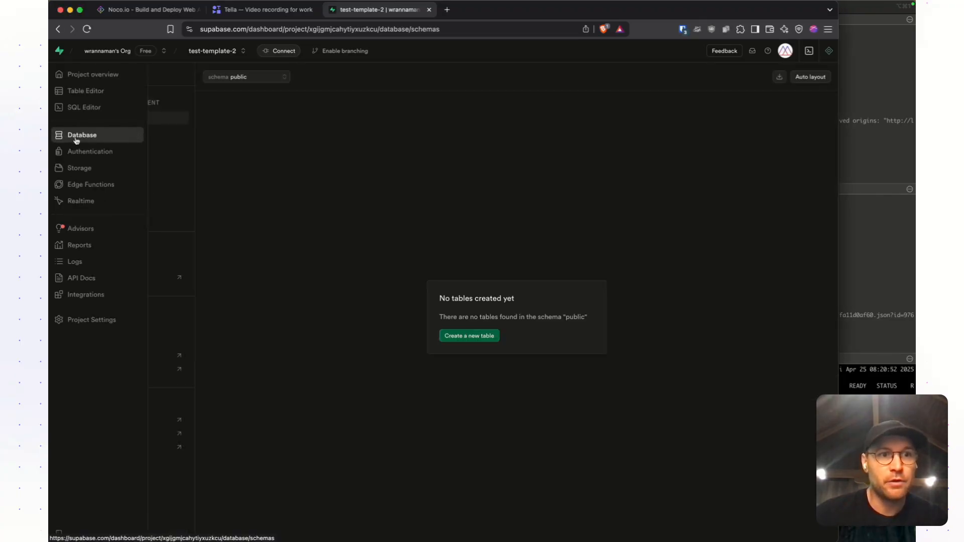
key("super+r")
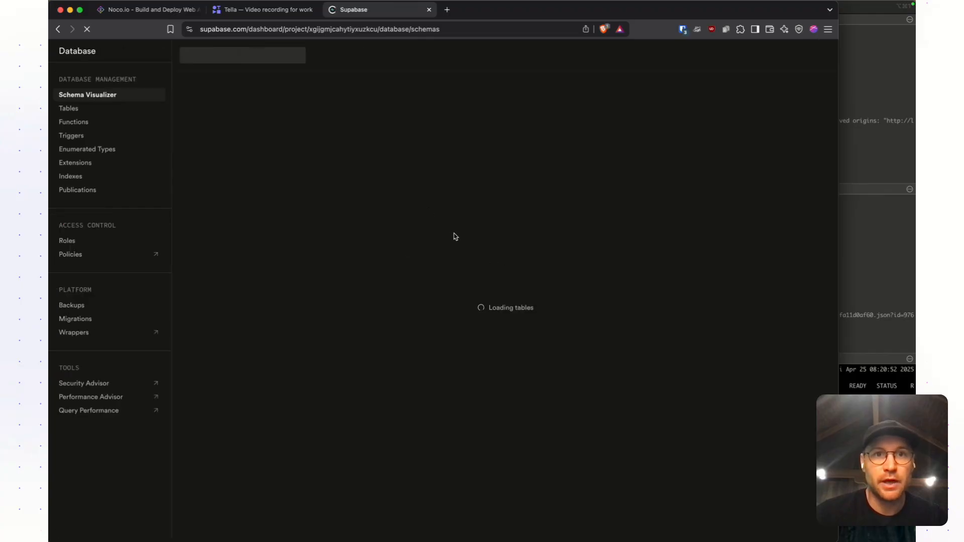
- Review the new tables in Supabase's table list, and examine their columns and relationships in the Schema Visualizer
left_click(92, 132)
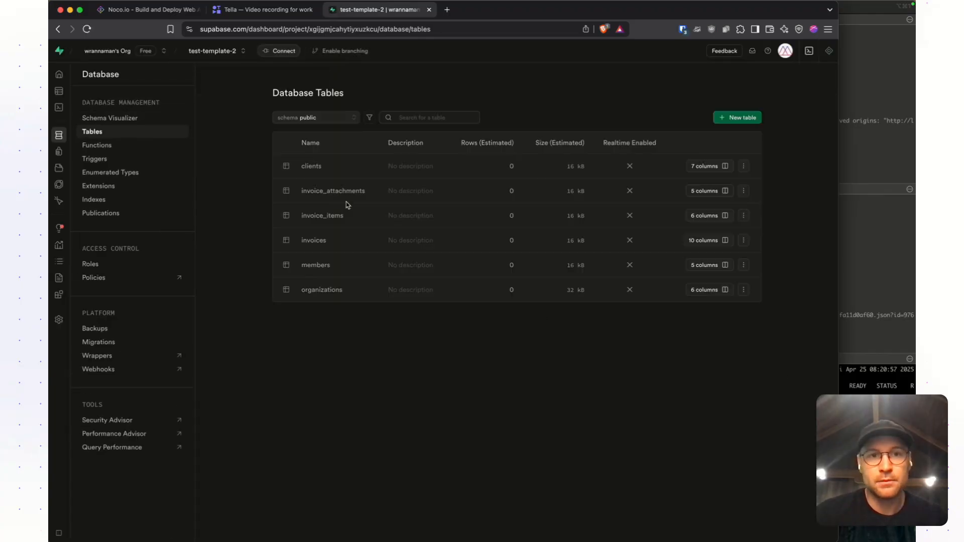
left_click(123, 120)
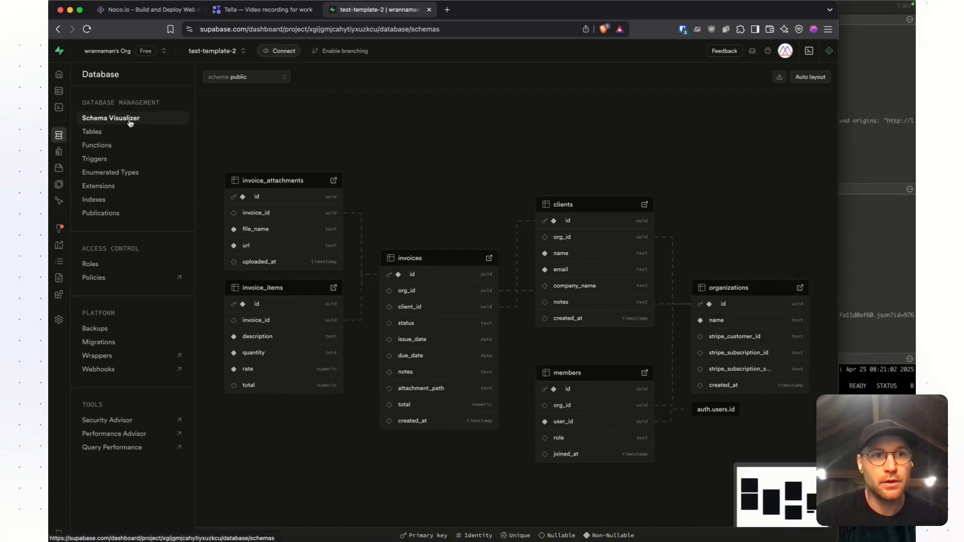
left_click_drag(436, 195, 422, 112)
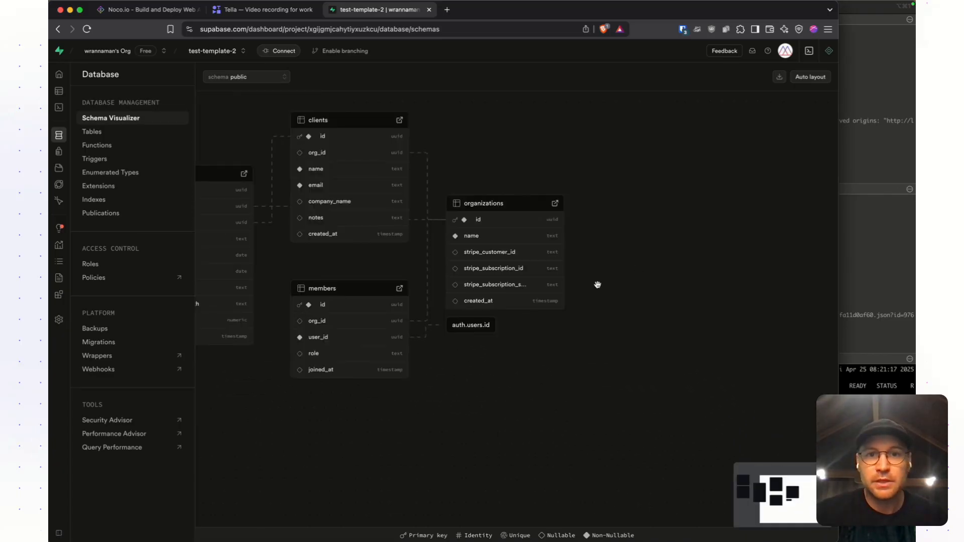
left_click_drag(597, 285, 661, 291)
left_click_drag(601, 380, 673, 396)
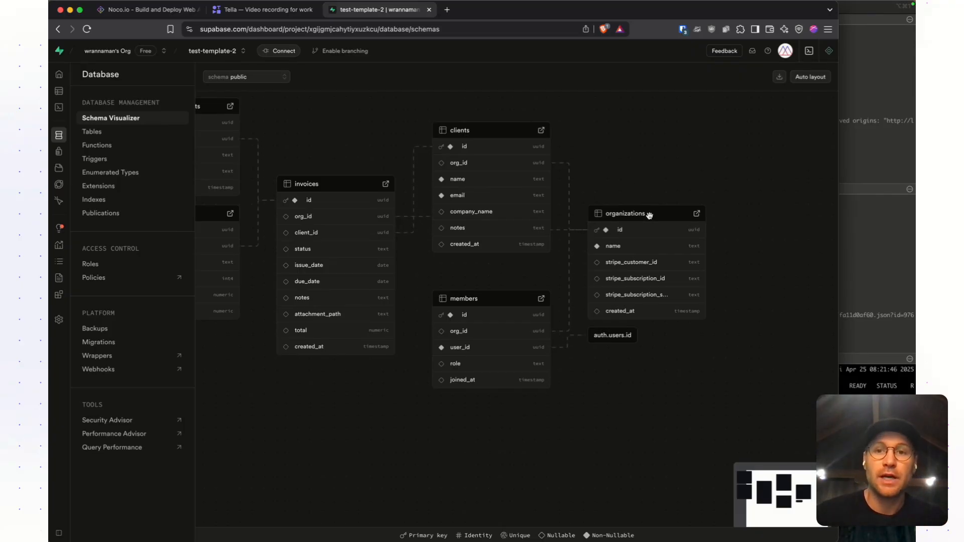
left_click_drag(627, 180, 685, 174)
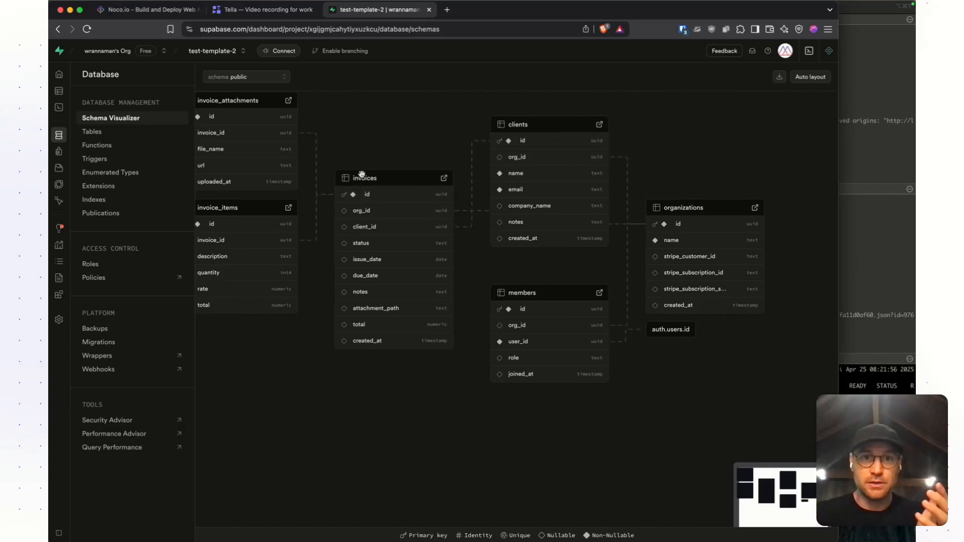
left_click_drag(411, 159, 484, 181)
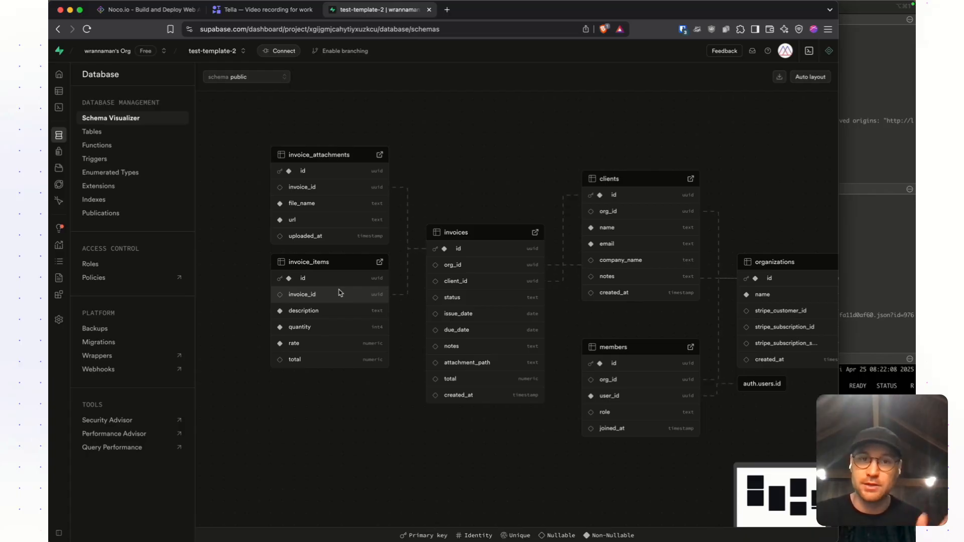
left_click_drag(507, 123, 394, 104)
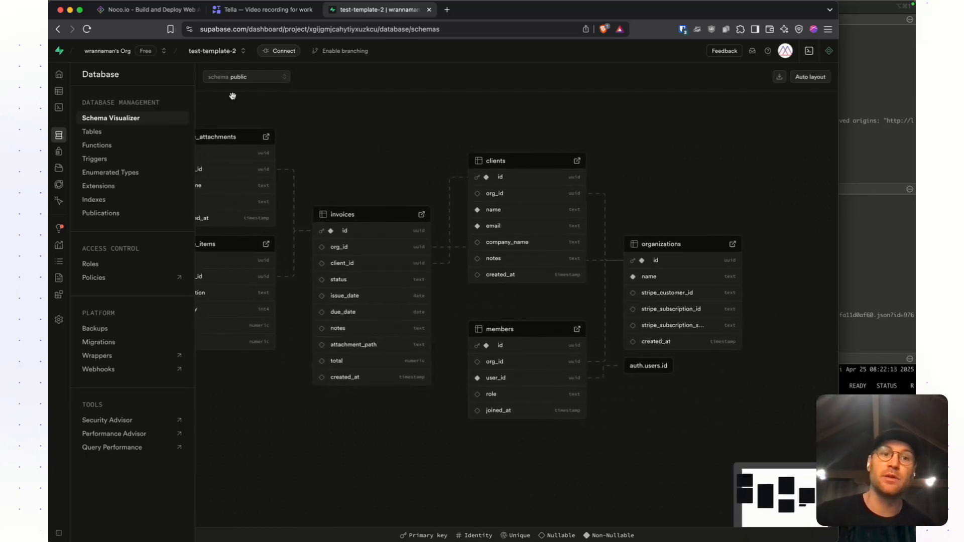
left_click_drag(408, 143, 435, 131)
left_click_drag(446, 171, 457, 171)
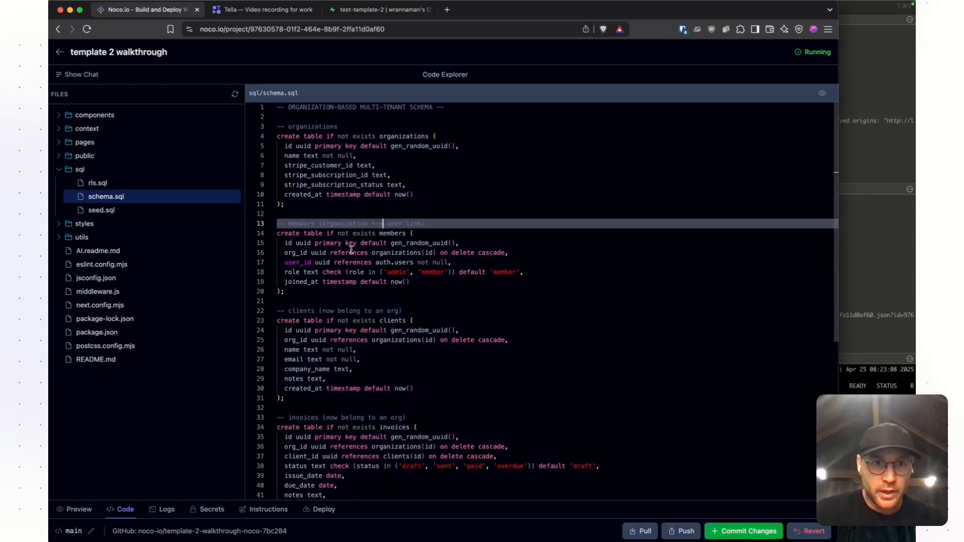
- Open rls.sql in Noco's code explorer, copy its full contents and review the organization, membership and attachment policies
left_click(97, 183)
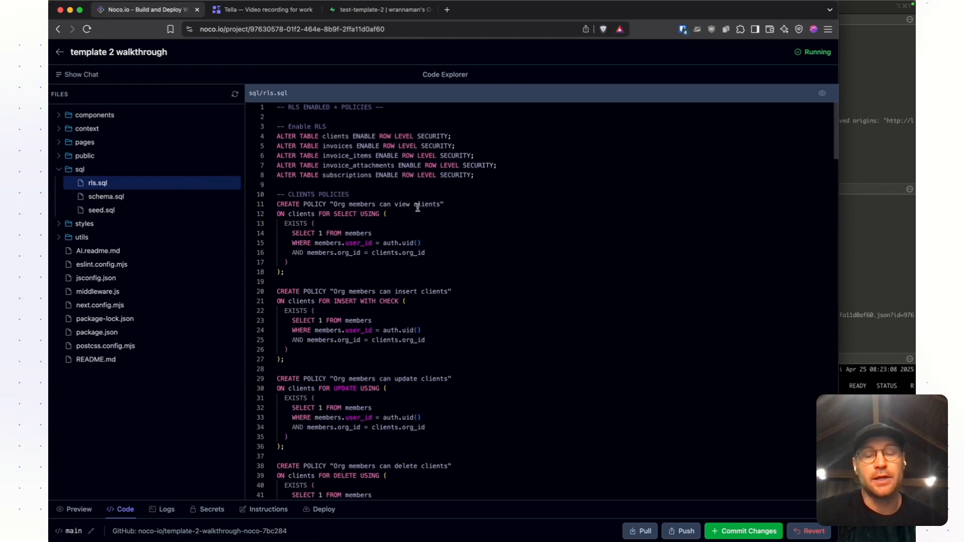
left_click(428, 216)
key("super+a")
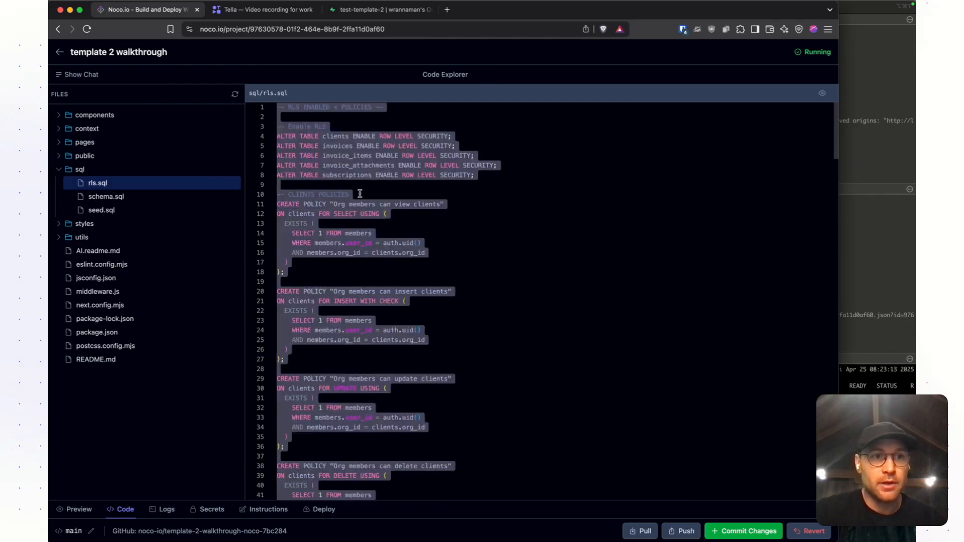
scroll(367, 223, "down", 20)
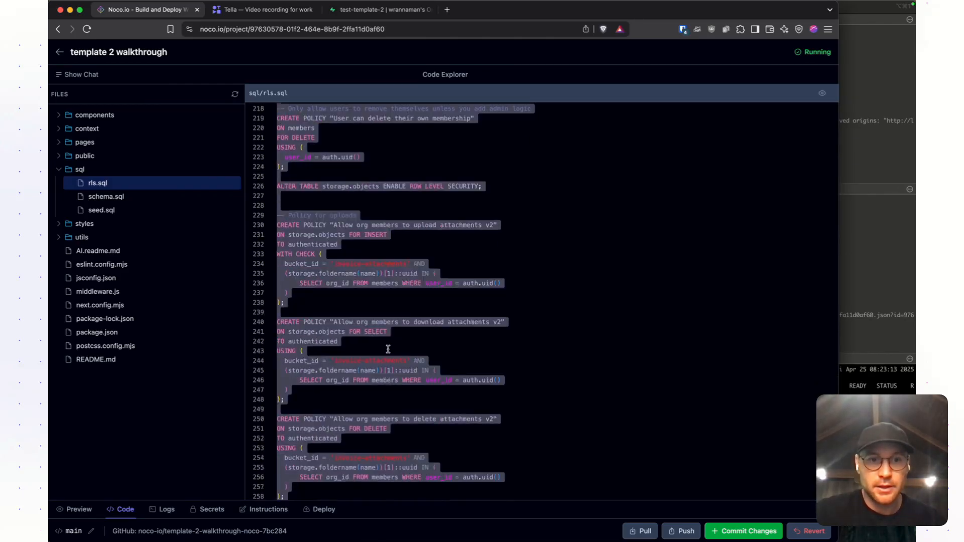
left_click(384, 282)
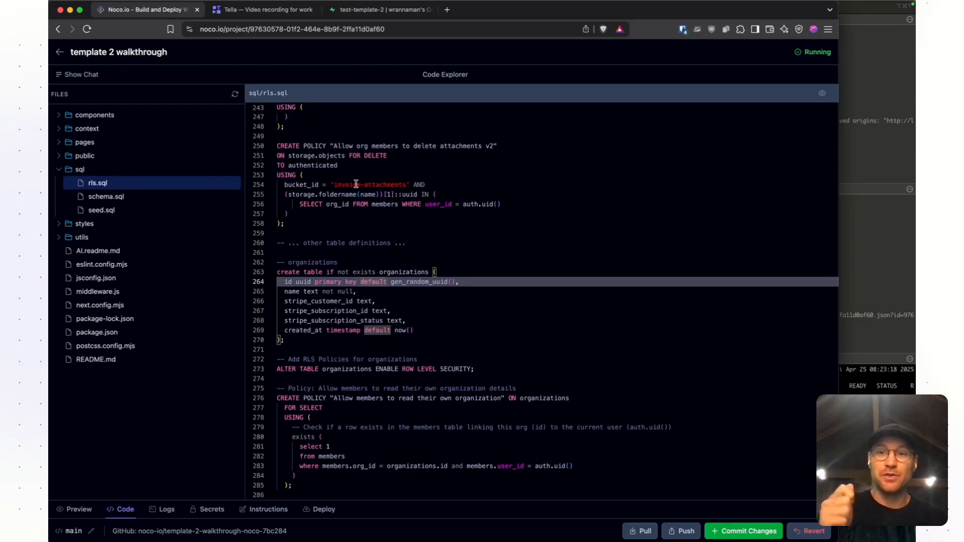
scroll(307, 214, "up", 10)
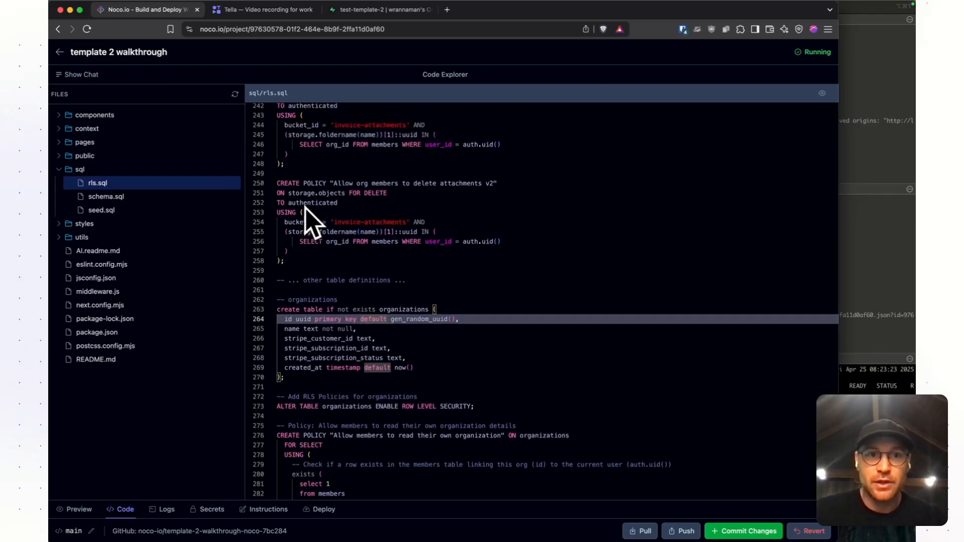
scroll(305, 209, "up", 5)
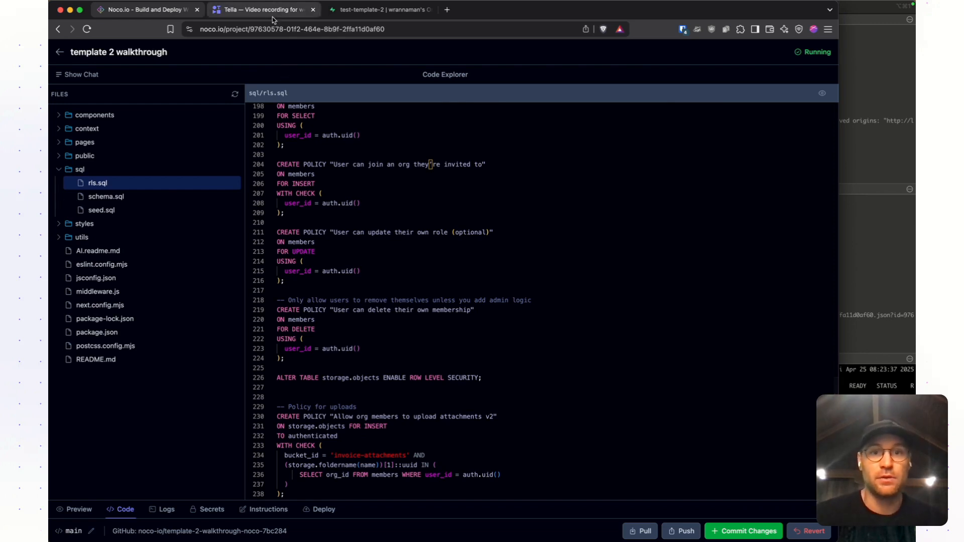
- Replace the existing query in Supabase's SQL Editor with the copied rls.sql contents and run it
left_click(368, 12)
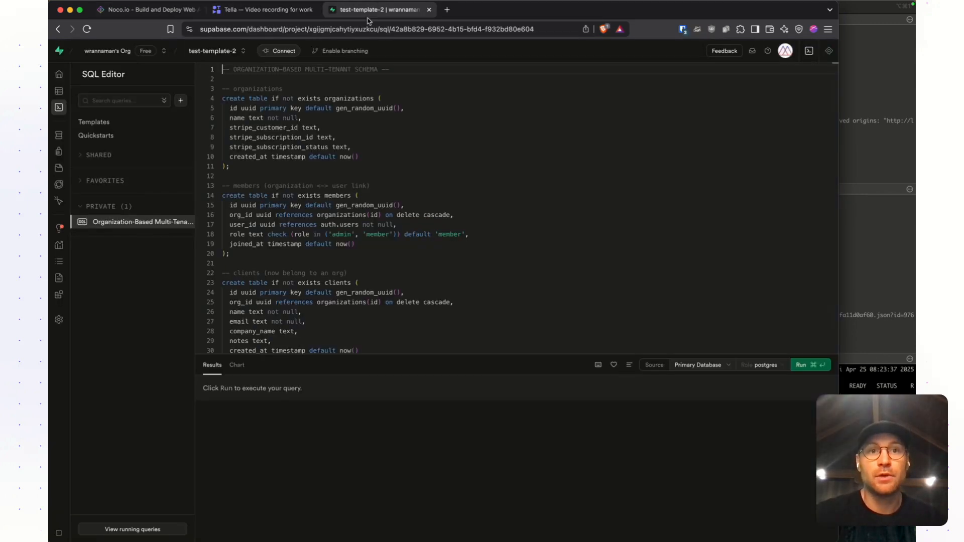
left_click(314, 206)
key("super+a")
key("BackSpace")
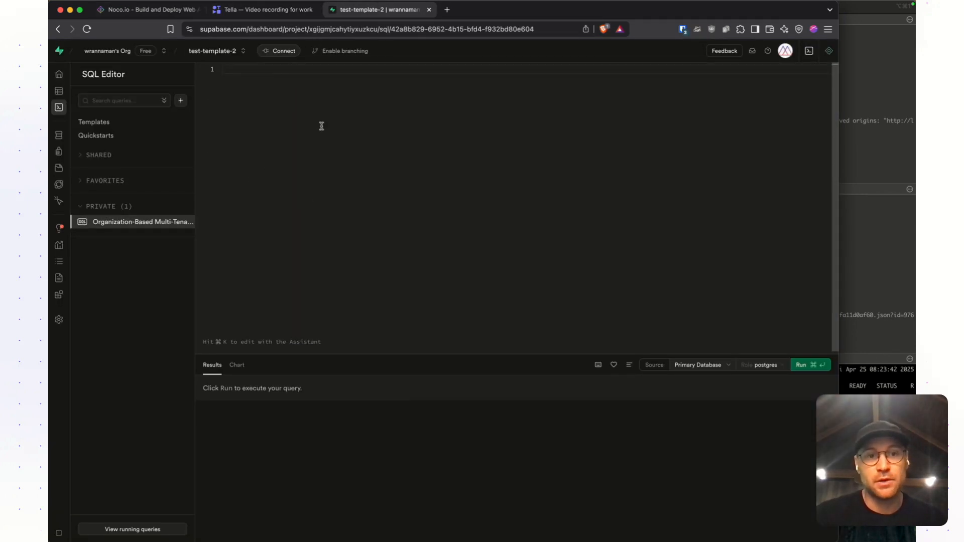
key("super+v")
scroll(334, 131, "up", 10)
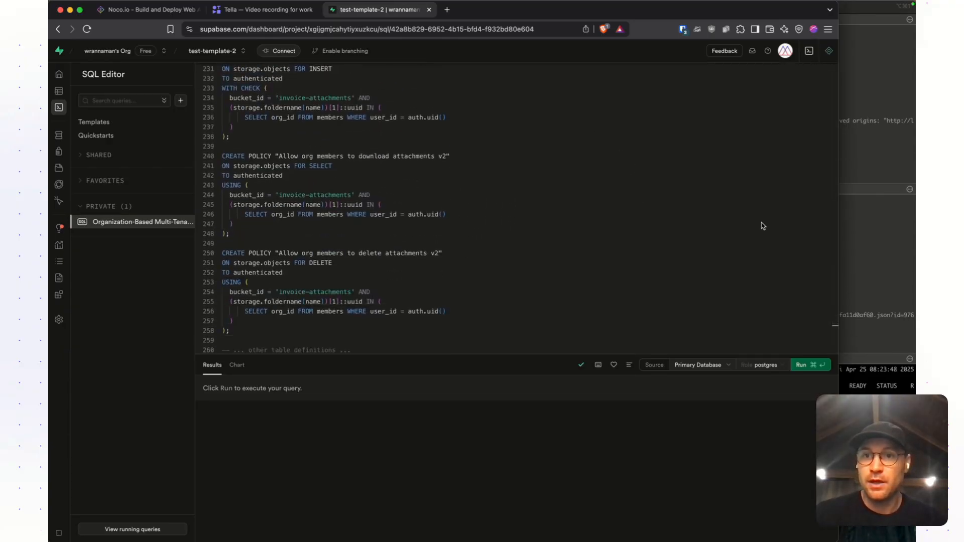
left_click(809, 365)
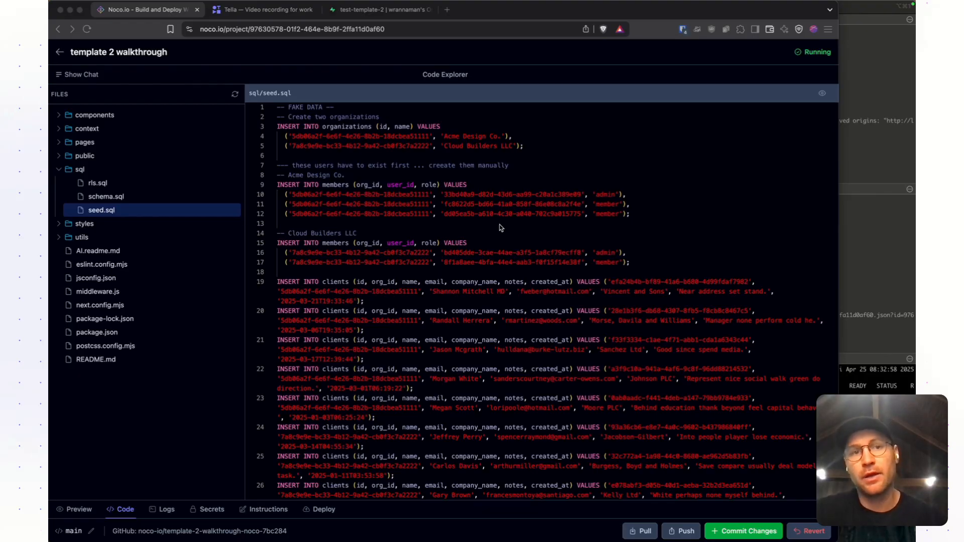
- Return to Supabase, open the project's Storage section and start creating a new bucket
left_click(371, 9)
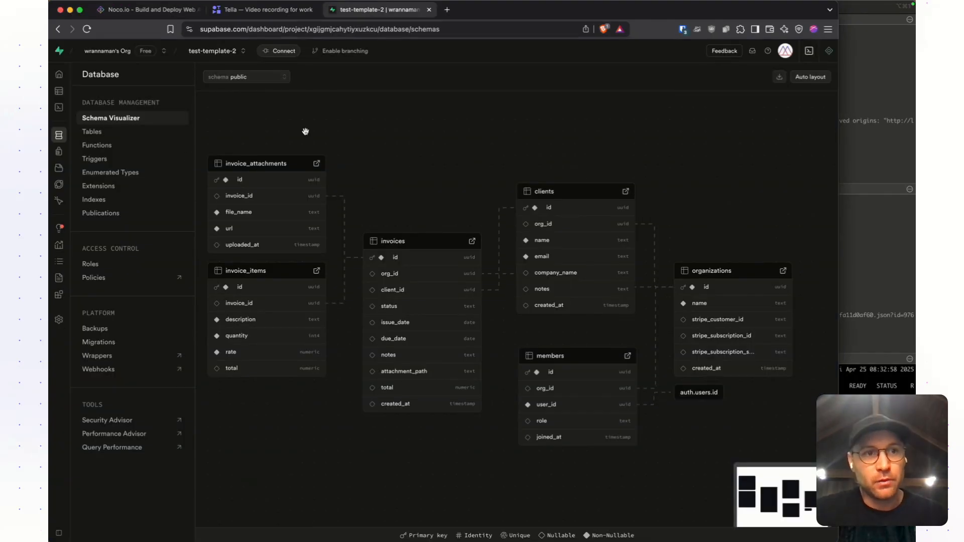
mouse_move(68, 150)
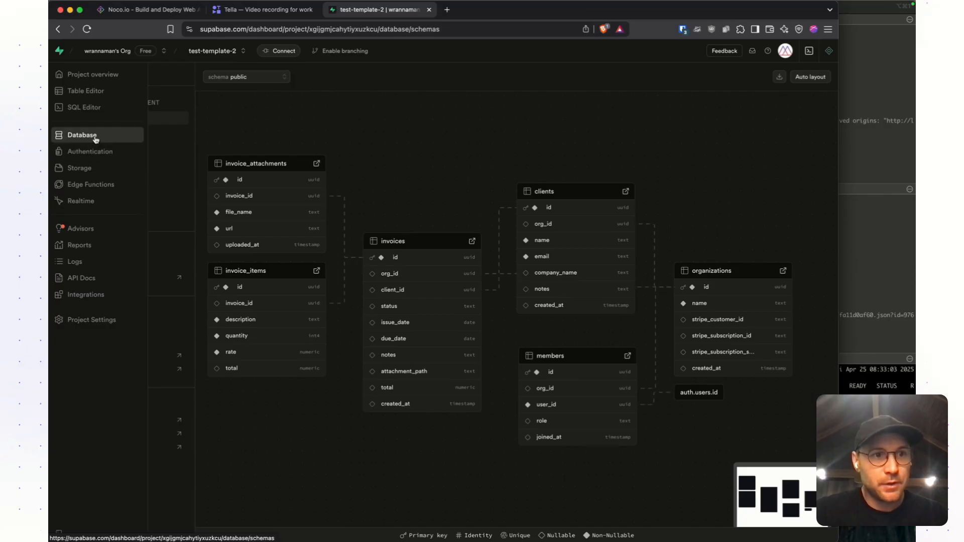
left_click(80, 168)
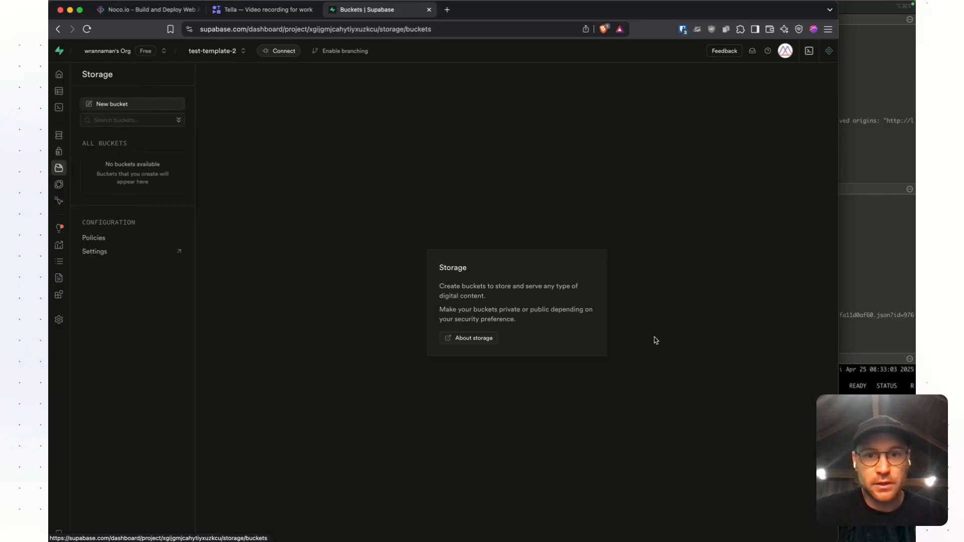
left_click(131, 104)
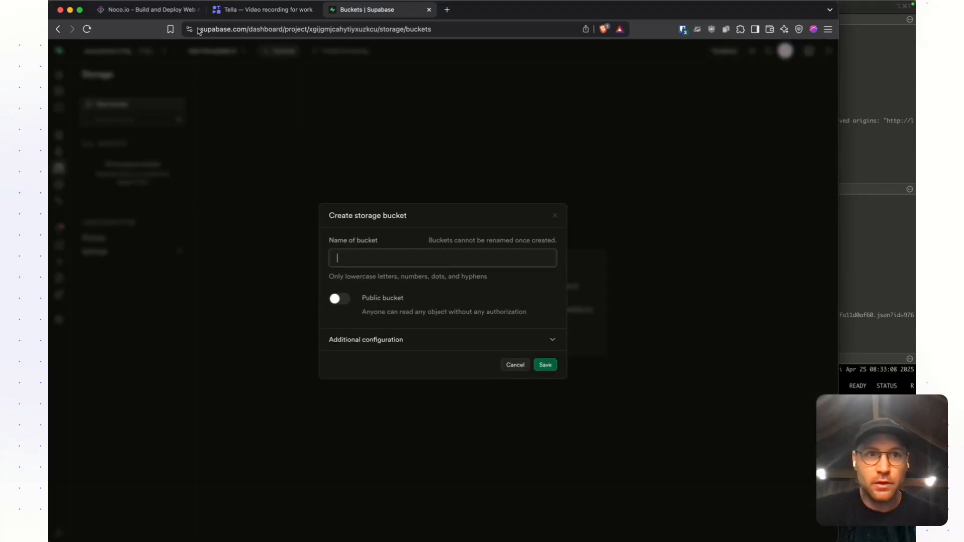
- In Noco's rls.sql, find the storage upload policy and copy its bucket name, invoice-attachments
left_click(145, 10)
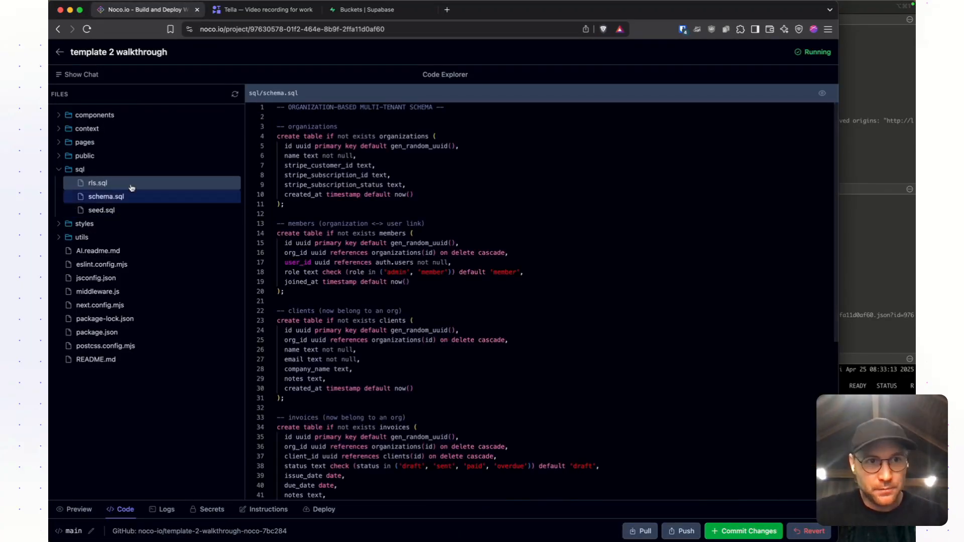
left_click(131, 183)
scroll(351, 321, "down", 5)
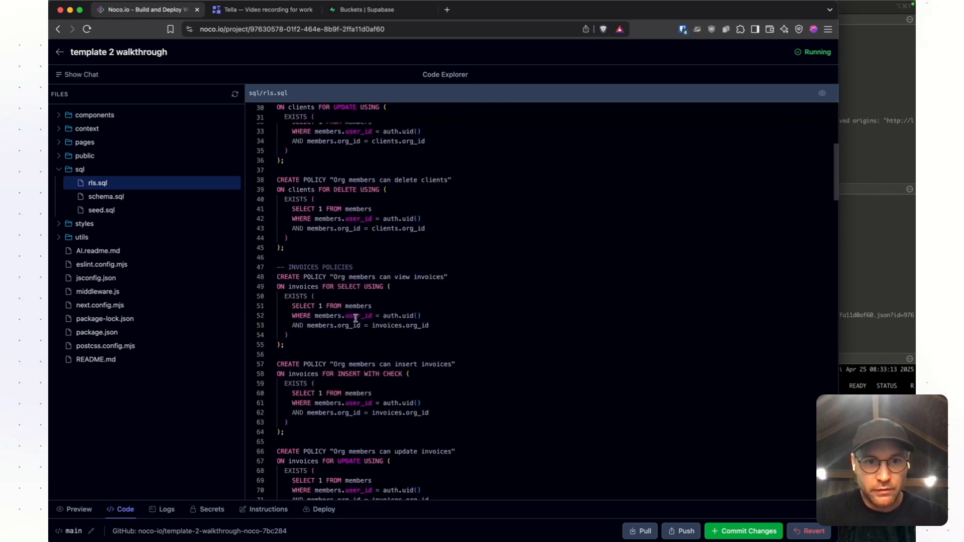
scroll(355, 317, "down", 15)
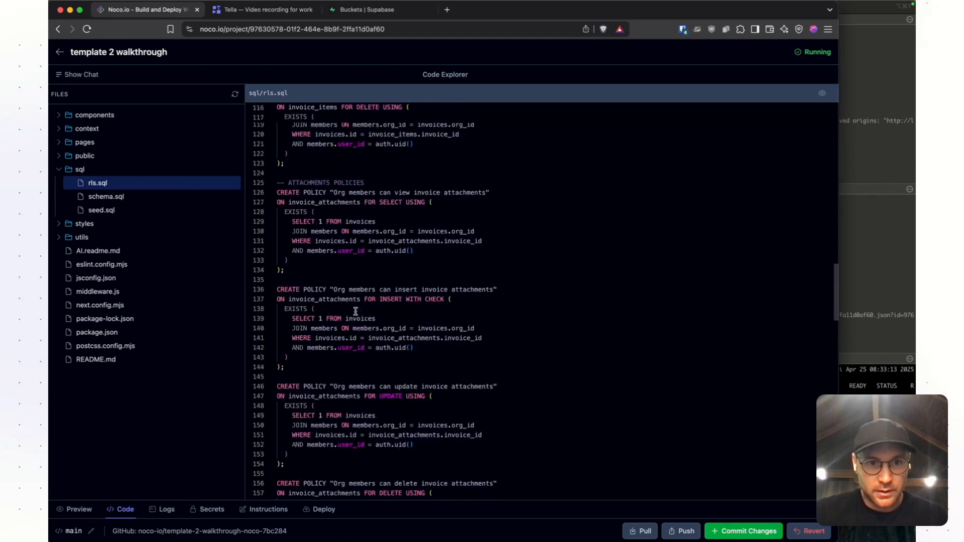
scroll(355, 311, "down", 18)
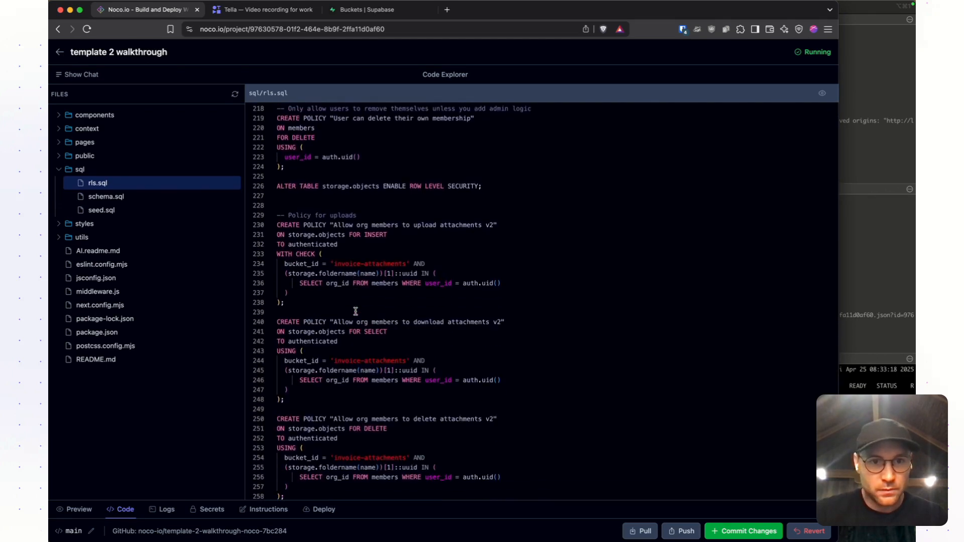
left_click_drag(405, 261, 334, 261)
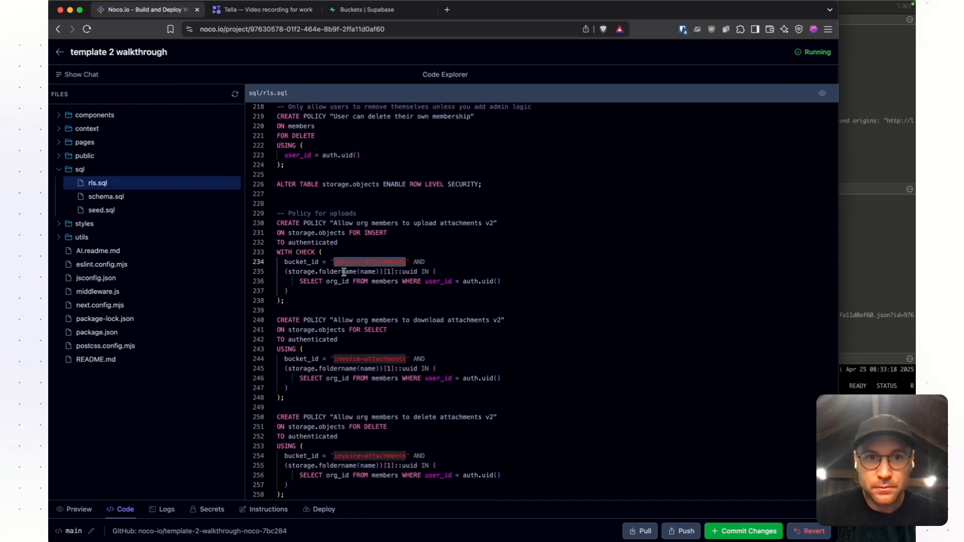
double_click(348, 262)
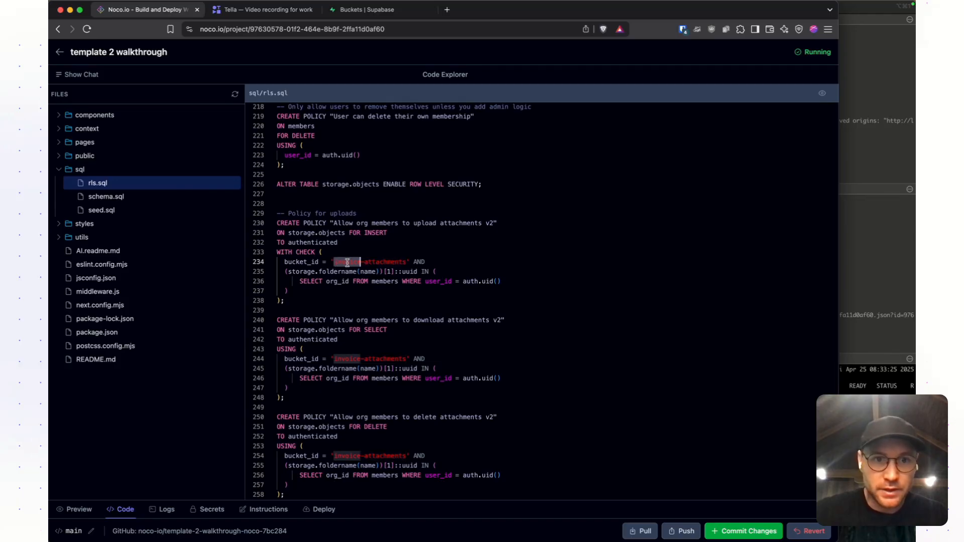
left_click_drag(349, 262, 376, 260)
key("super+c")
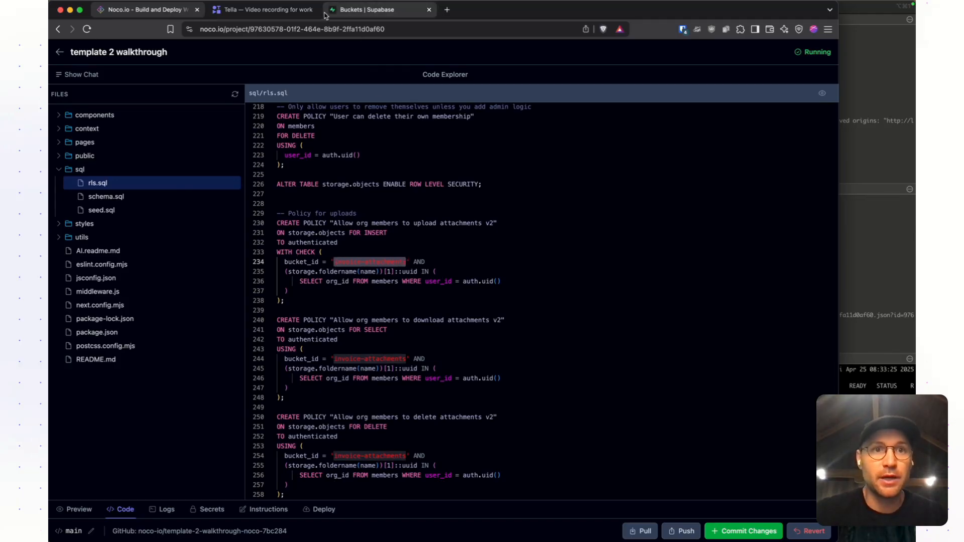
- Back in Supabase, name the new storage bucket invoice-attachments and save it
left_click(352, 11)
left_click(356, 257)
key("super+v")
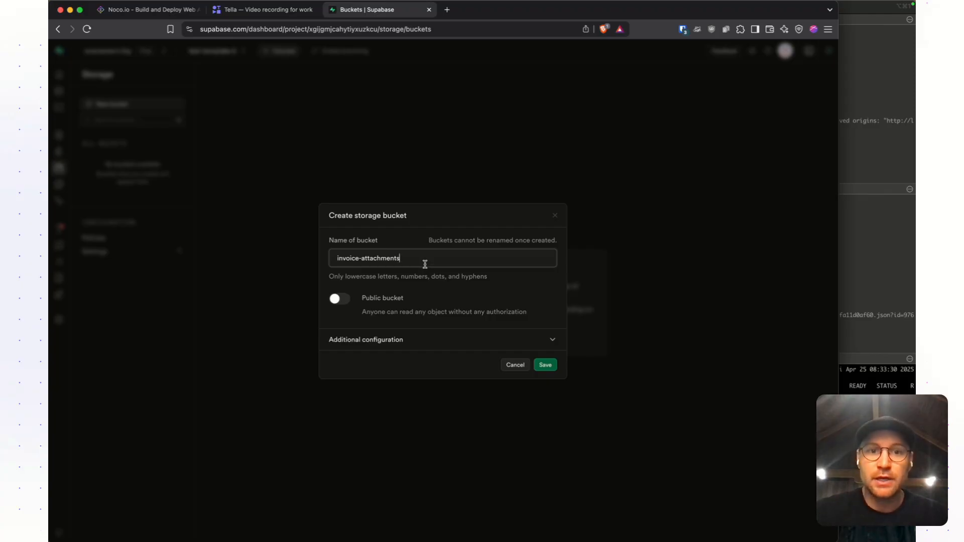
left_click(546, 364)
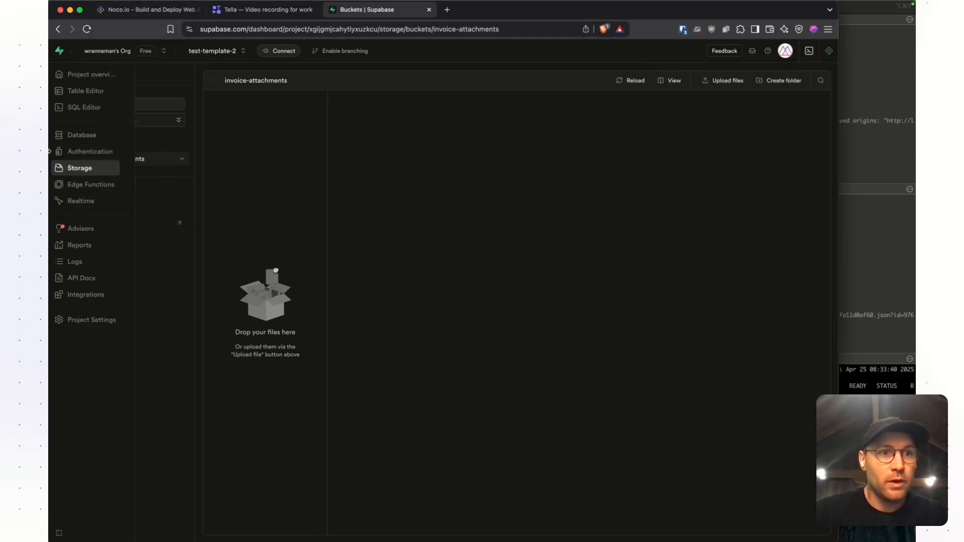
- In the project's Authentication users, create an auto-confirmed main user with an email and user password, leaving the login unsaved in Bitwarden
left_click(75, 155)
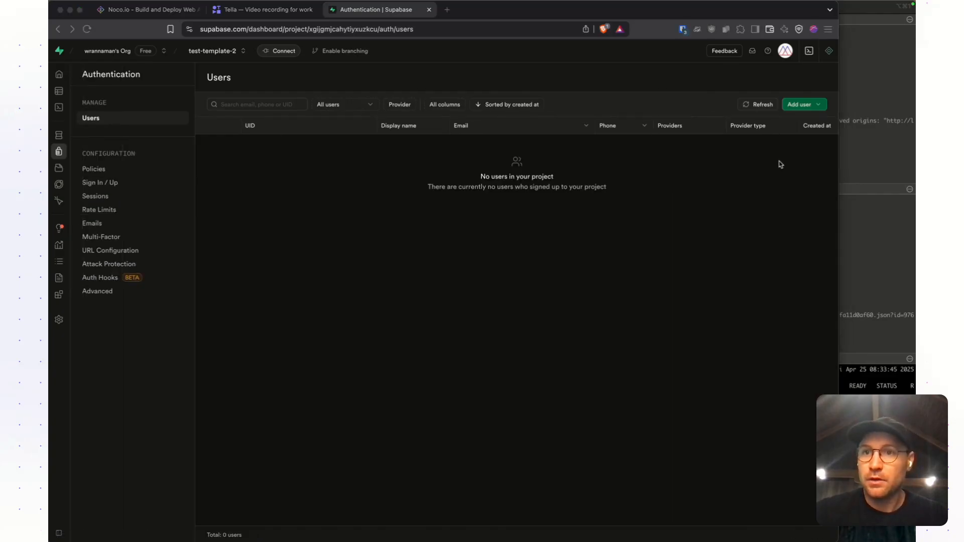
left_click(798, 104)
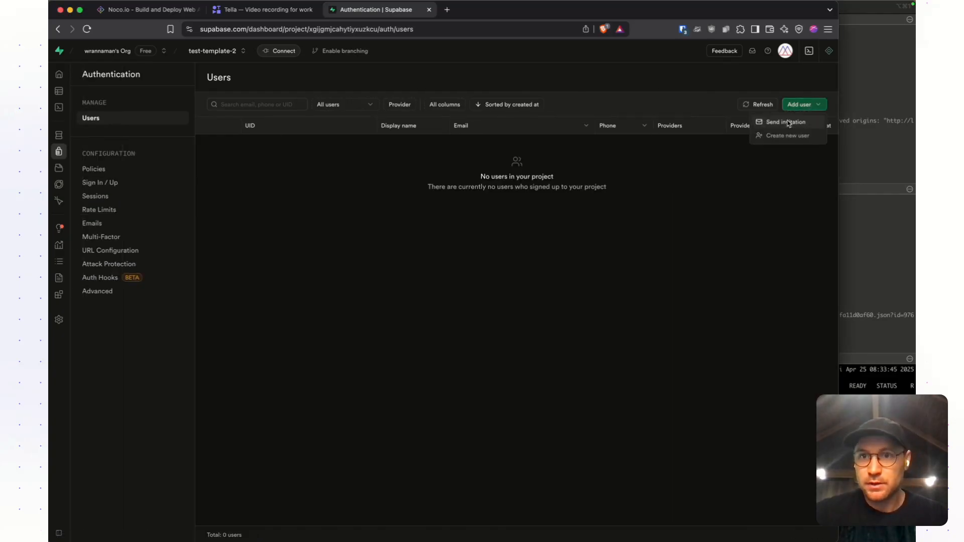
left_click(782, 136)
left_click(435, 255)
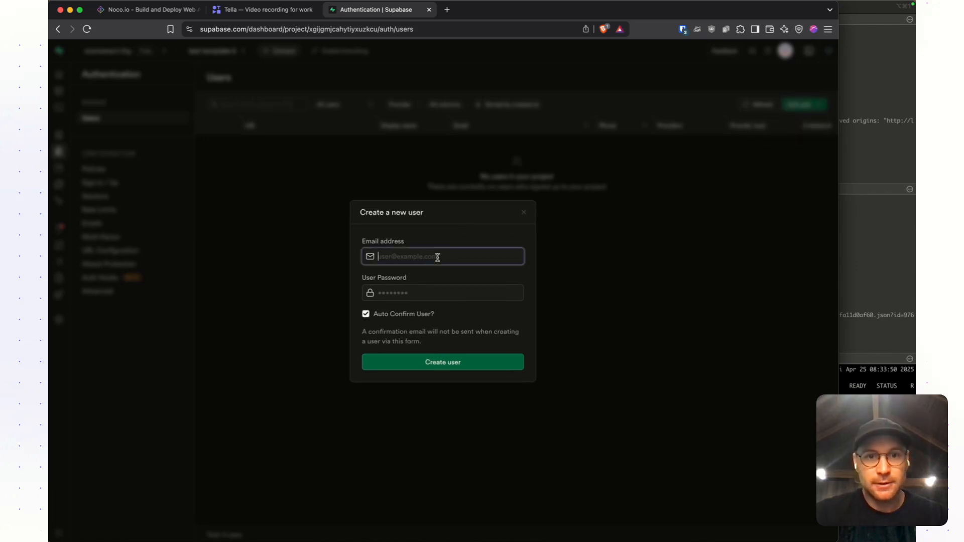
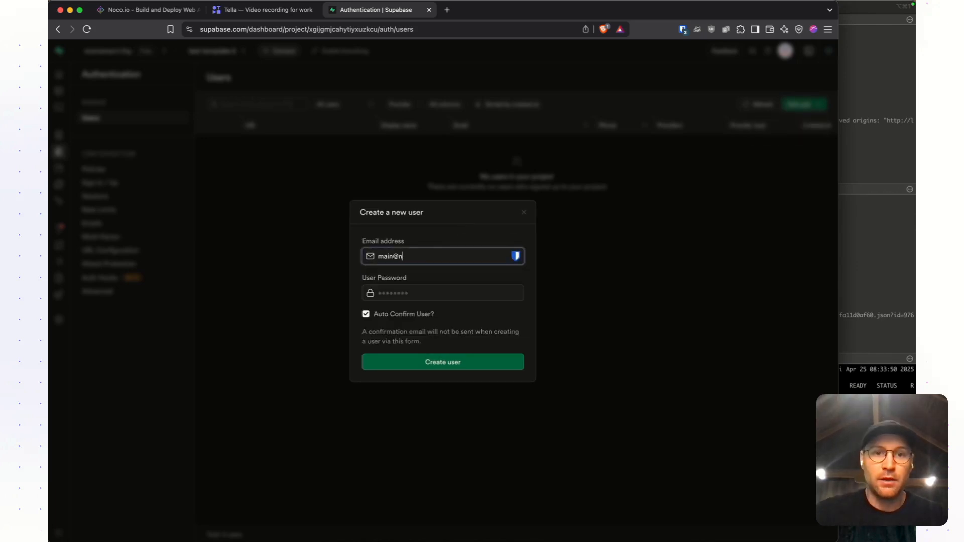
key("Tab")
type("***********")
key("Return")
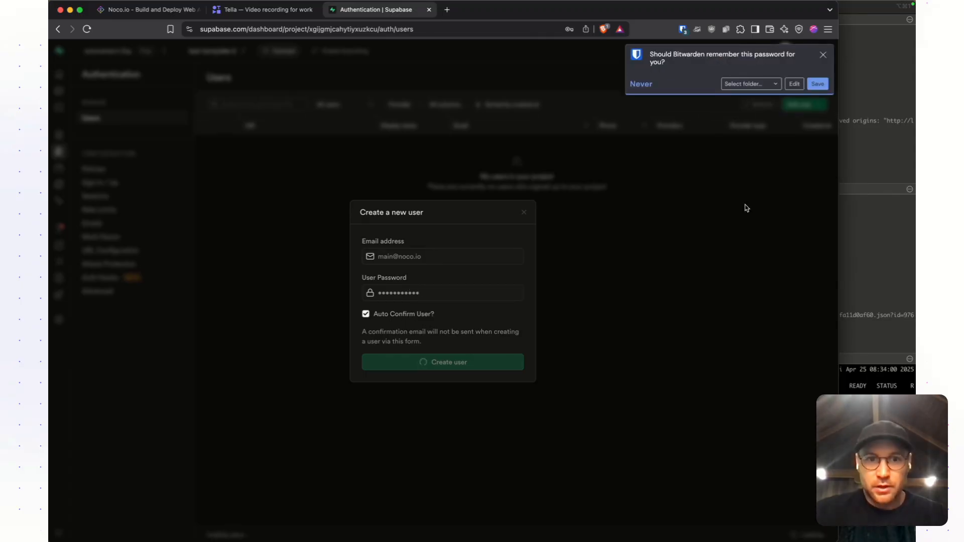
left_click(822, 54)
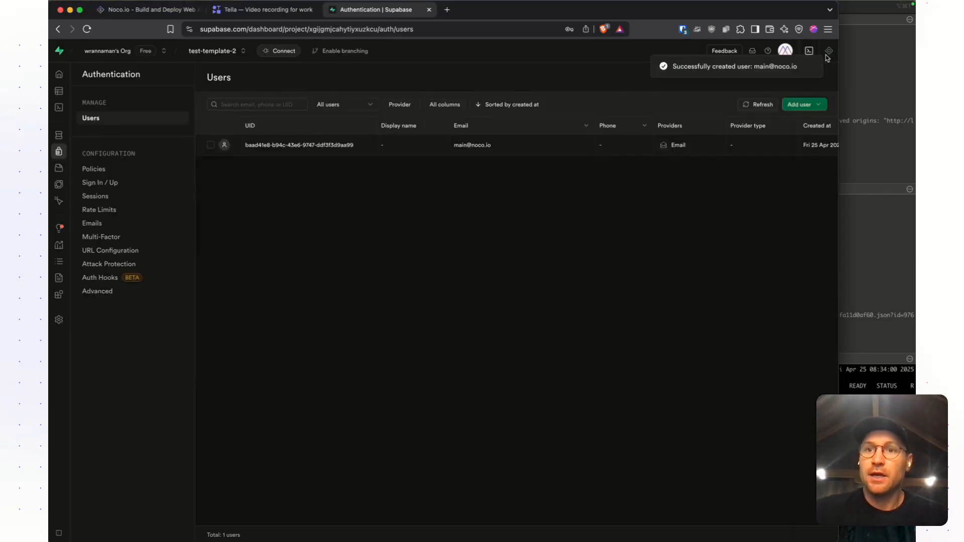
left_click(800, 105)
left_click(783, 125)
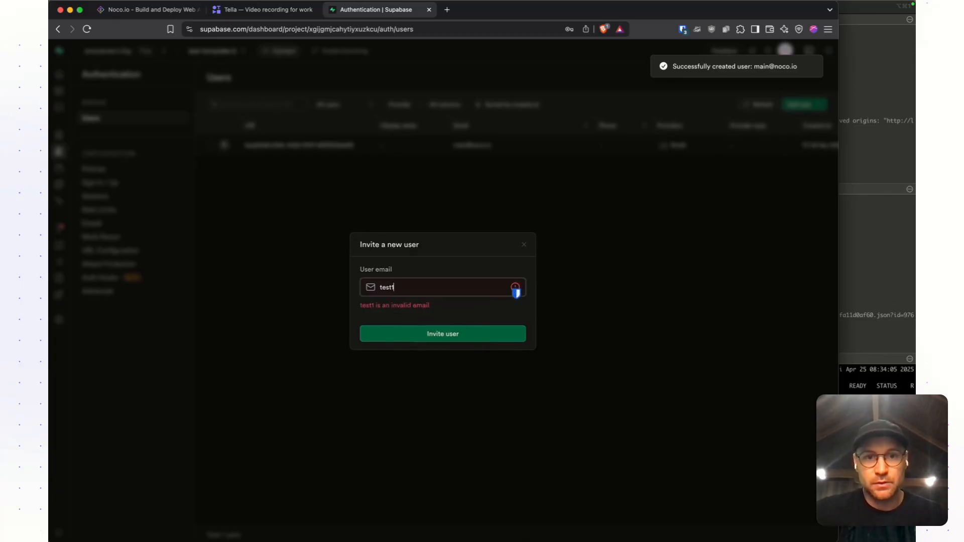
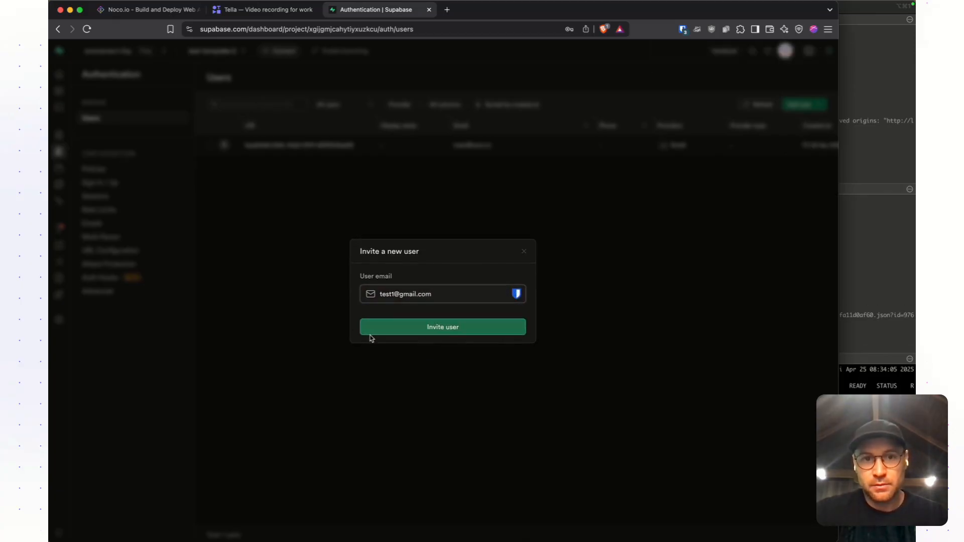
key("super+a")
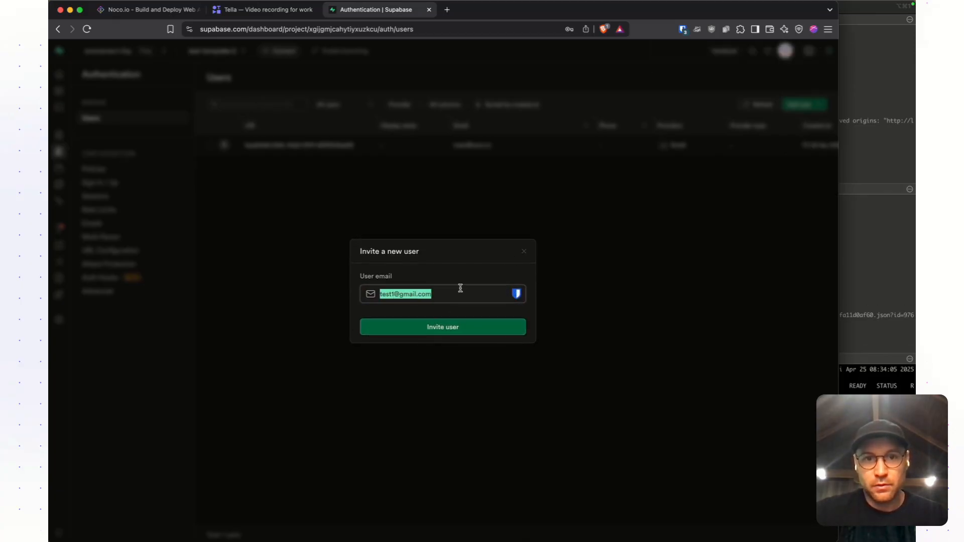
left_click(524, 252)
left_click(811, 103)
left_click(787, 148)
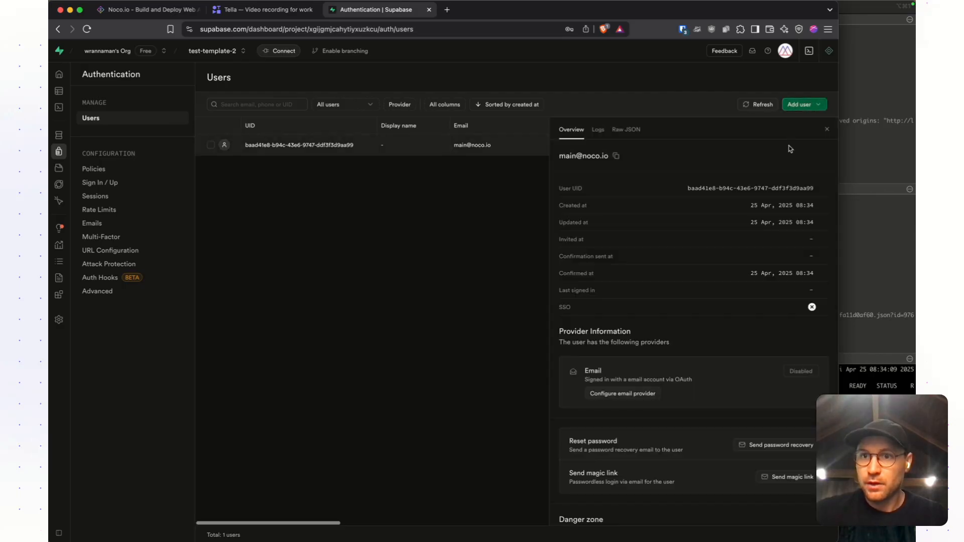
- Create the first auto-confirmed test user with an email and user password, leaving the login unsaved, and close the user details
left_click(803, 104)
left_click(786, 136)
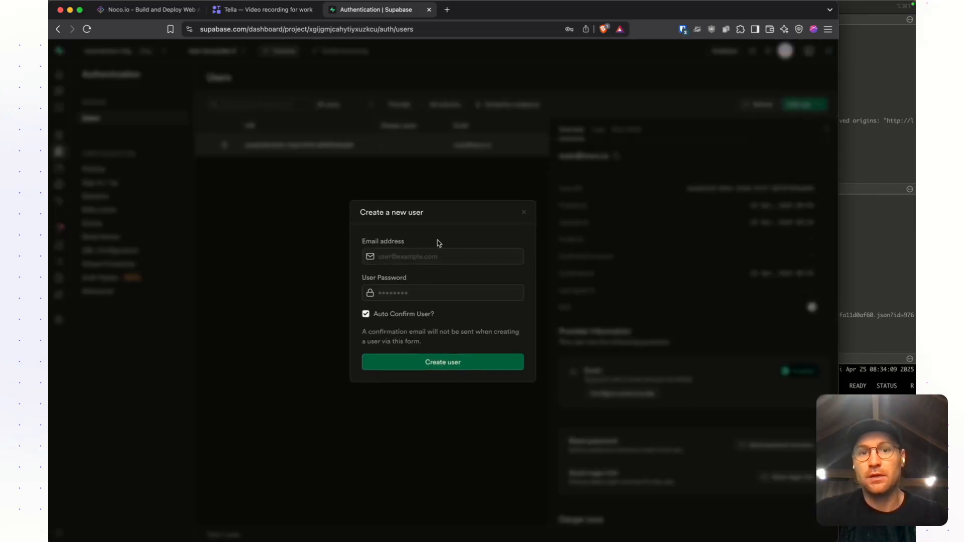
left_click(425, 255)
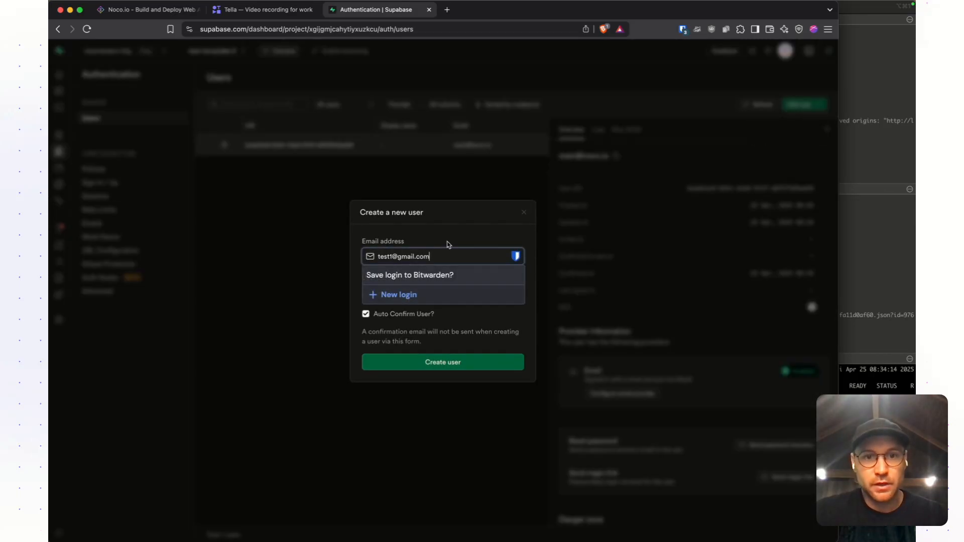
key("Tab")
type("test123")
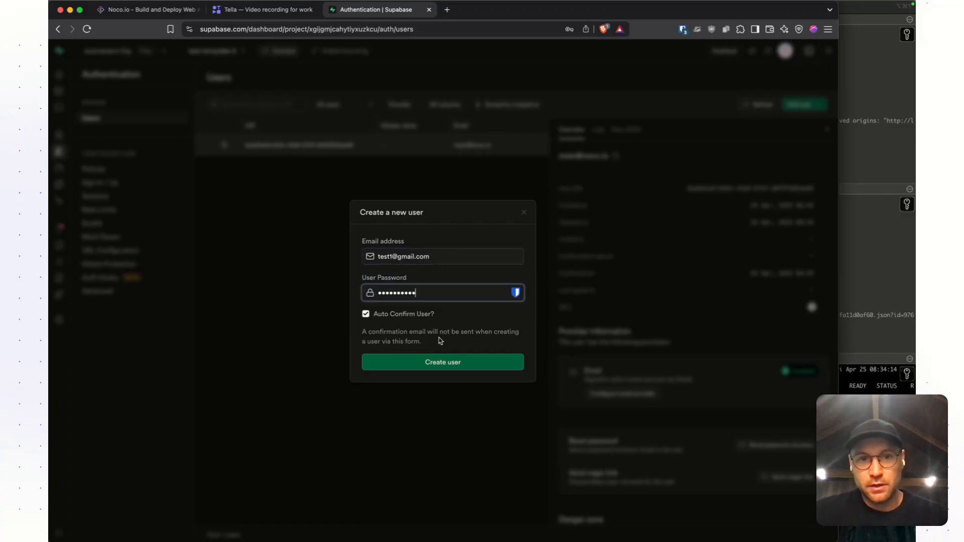
left_click(442, 361)
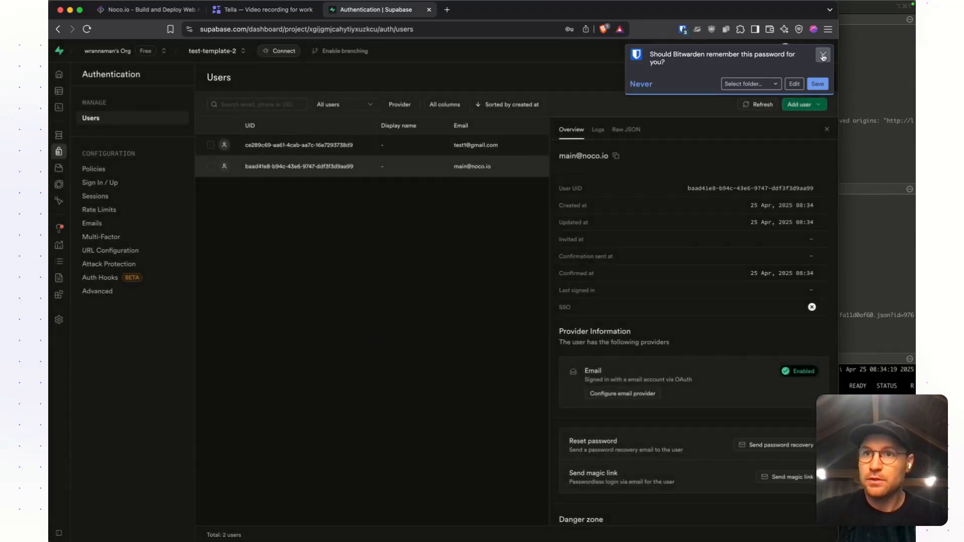
left_click(823, 55)
left_click(828, 130)
- Create a second test user with its own email and user password
left_click(803, 105)
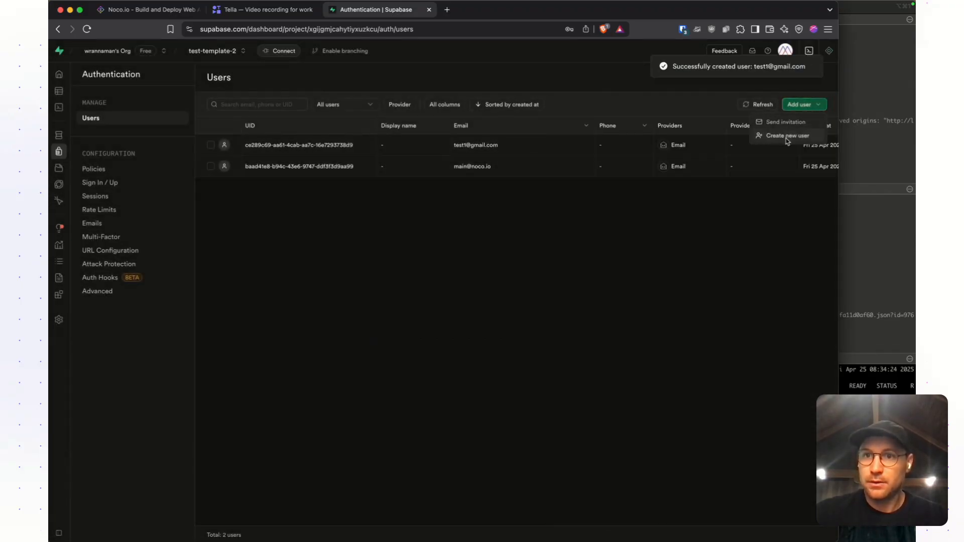
left_click(797, 135)
key("Return")
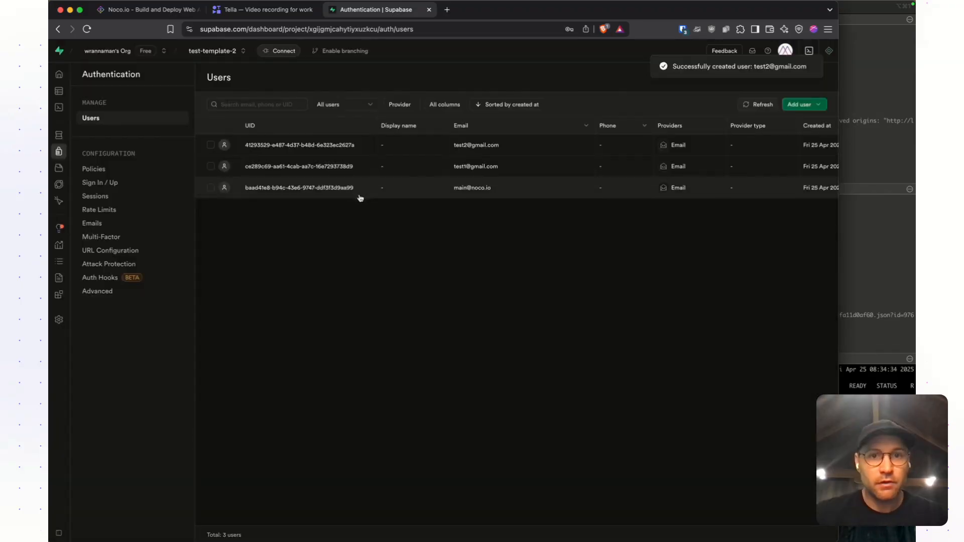
- Copy the main user's UID, switch to Noco and open seed.sql from the sql folder
left_click(256, 191)
right_click(301, 193)
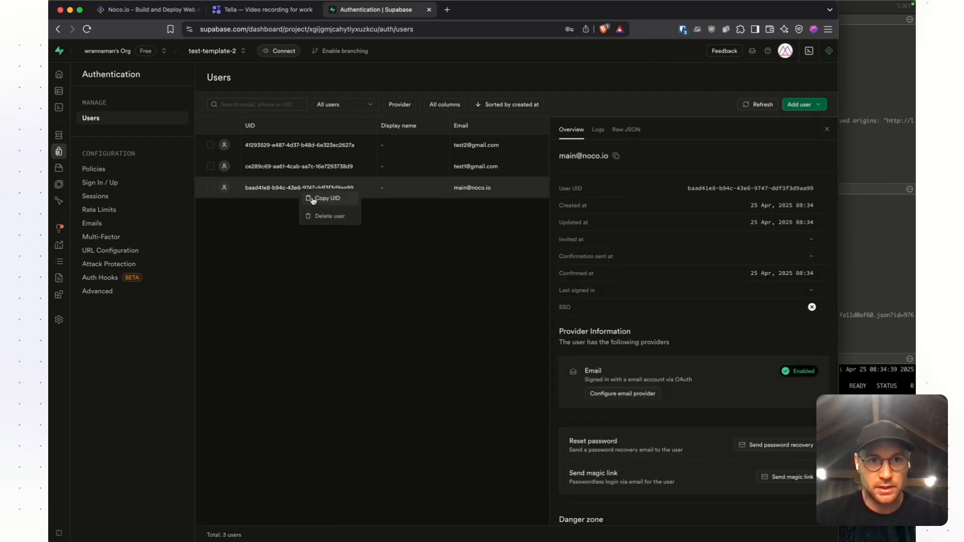
left_click(311, 199)
left_click(148, 9)
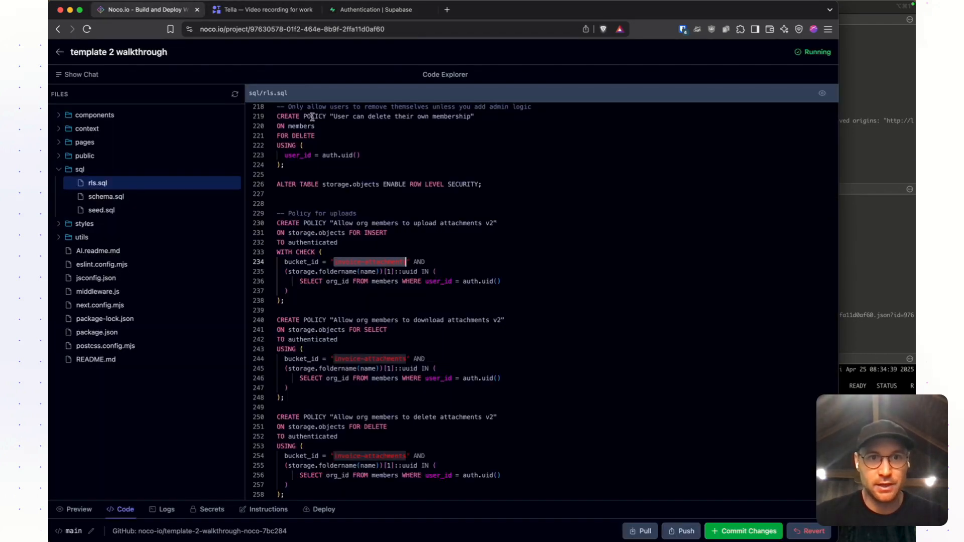
left_click(154, 216)
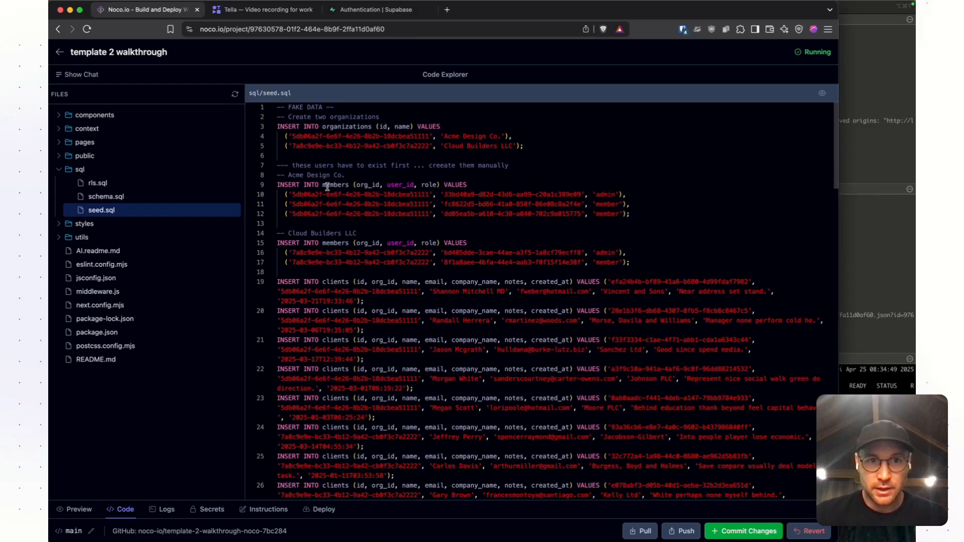
- Try replacing the org_id of the first Acme Design Co. member in seed.sql with the copied UID
left_click_drag(633, 214, 309, 174)
left_click(446, 165)
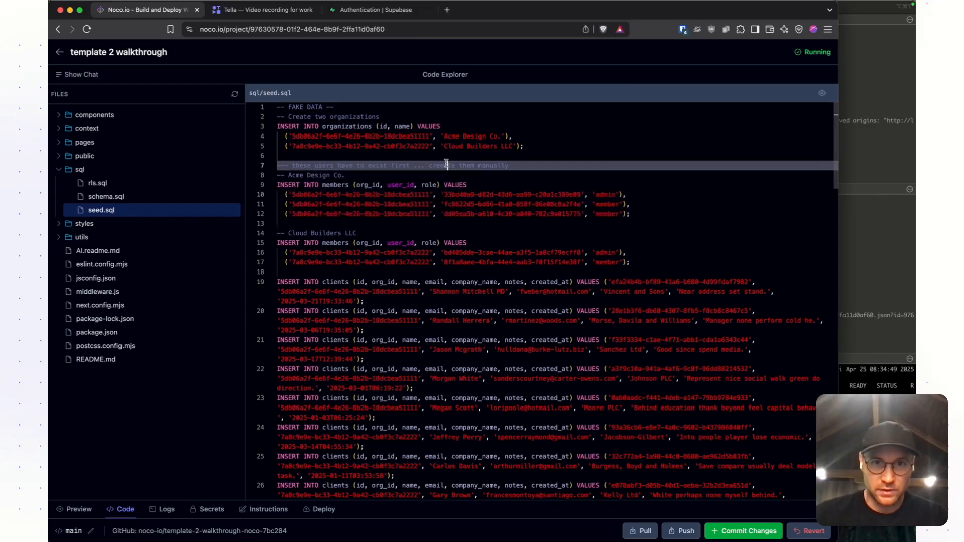
left_click_drag(429, 196, 291, 192)
key("super+v")
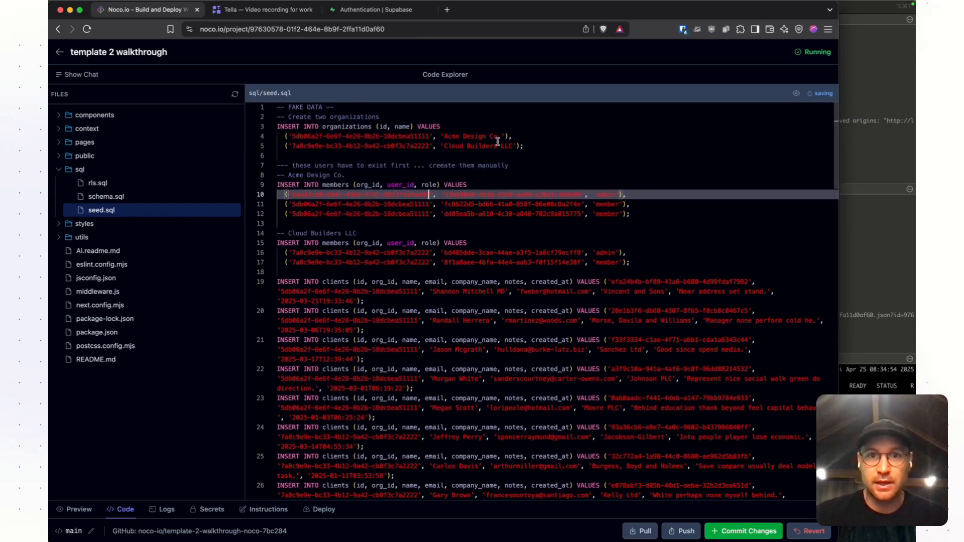
- Review the two organizations and the members columns in seed.sql, and undo the org_id replacement
left_click(496, 145)
left_click(486, 136)
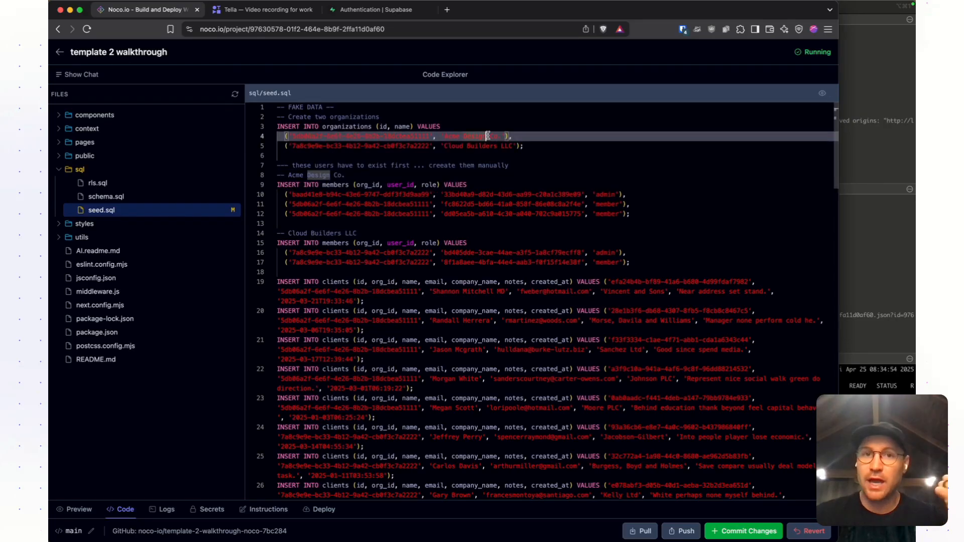
left_click(507, 136)
left_click(484, 145)
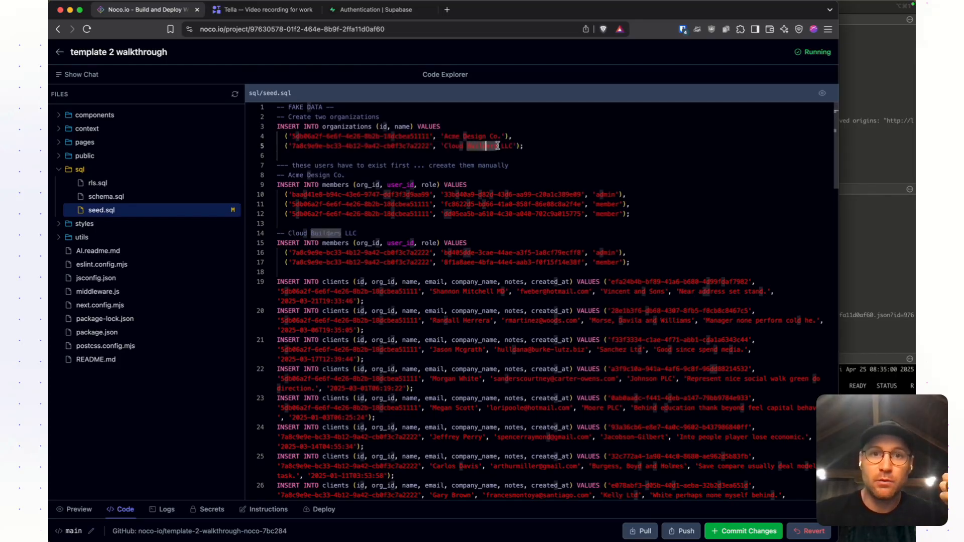
left_click(395, 215)
left_click(406, 194)
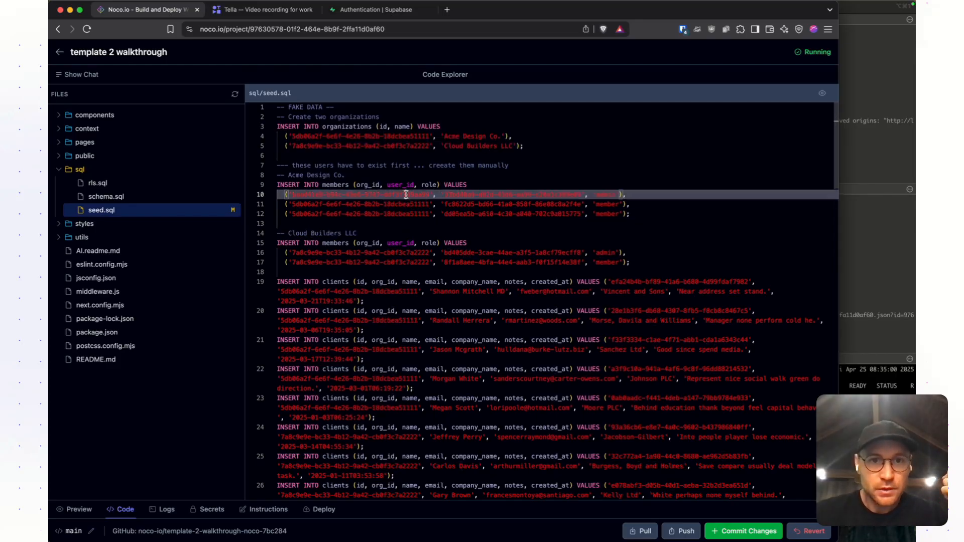
left_click(374, 184)
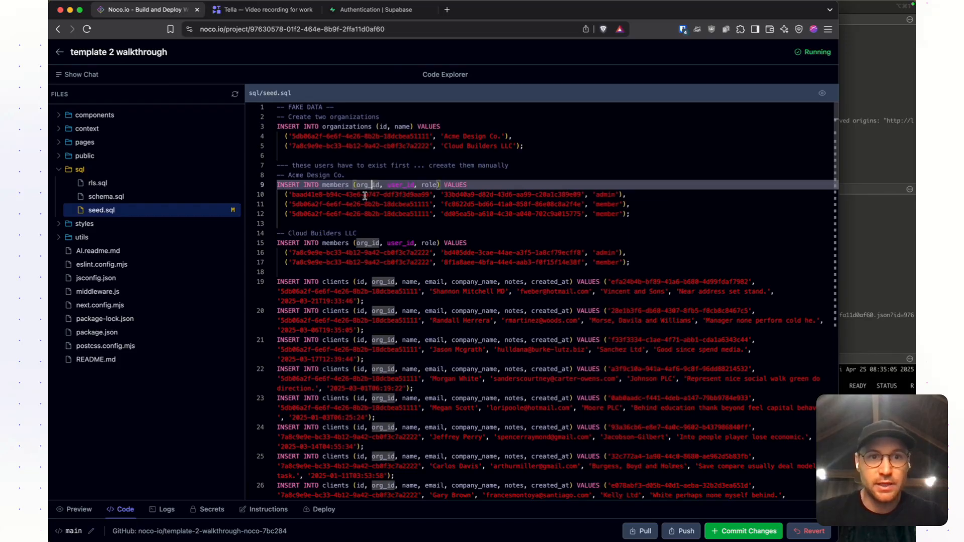
left_click(365, 195)
key("super+z")
- Replace the user_id of Acme Design Co.'s admin member with the copied main user UID and check the row against its columns
left_click(497, 215)
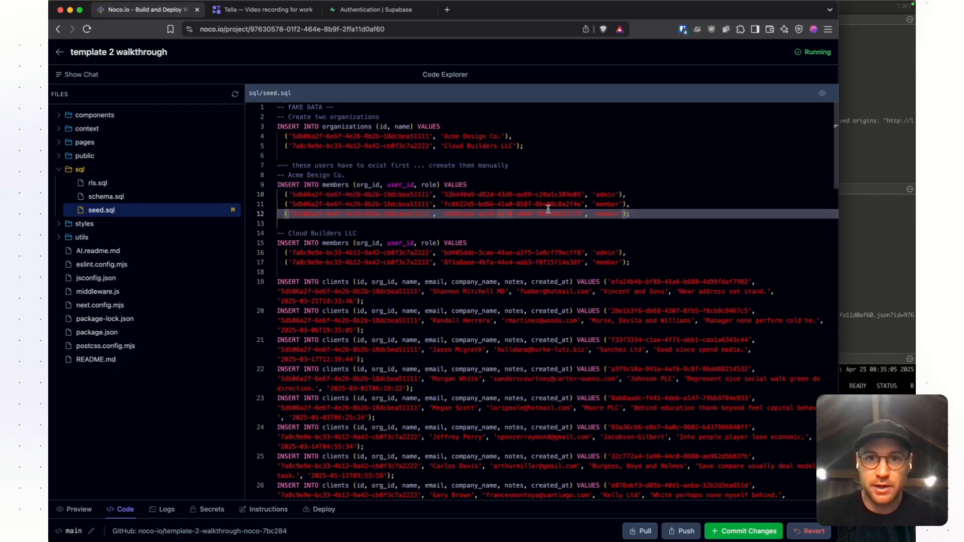
left_click_drag(581, 192, 444, 194)
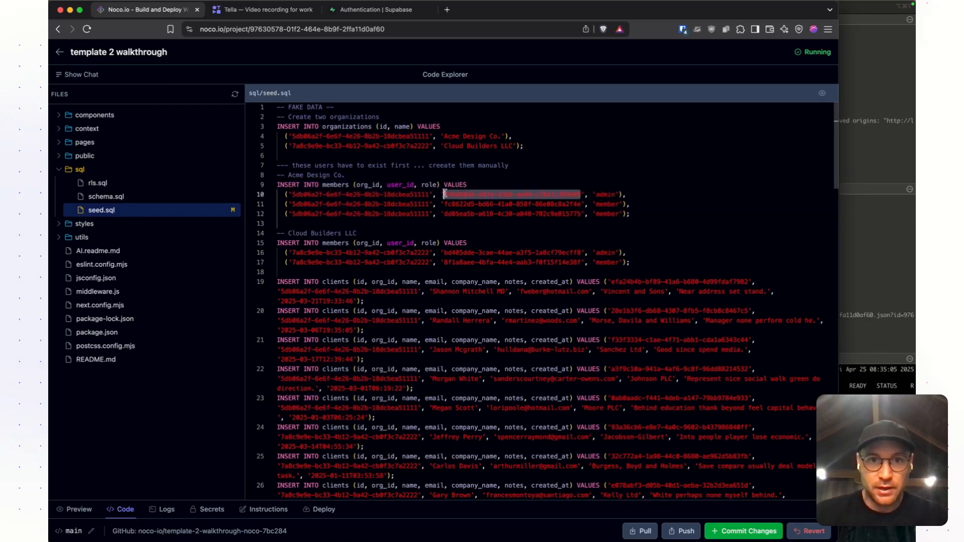
key("super+v")
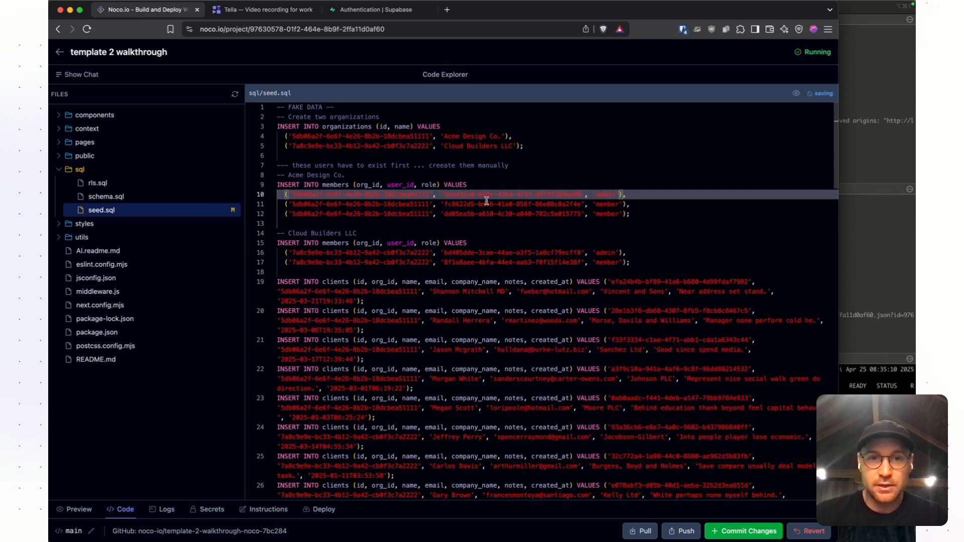
left_click(395, 184)
double_click(375, 194)
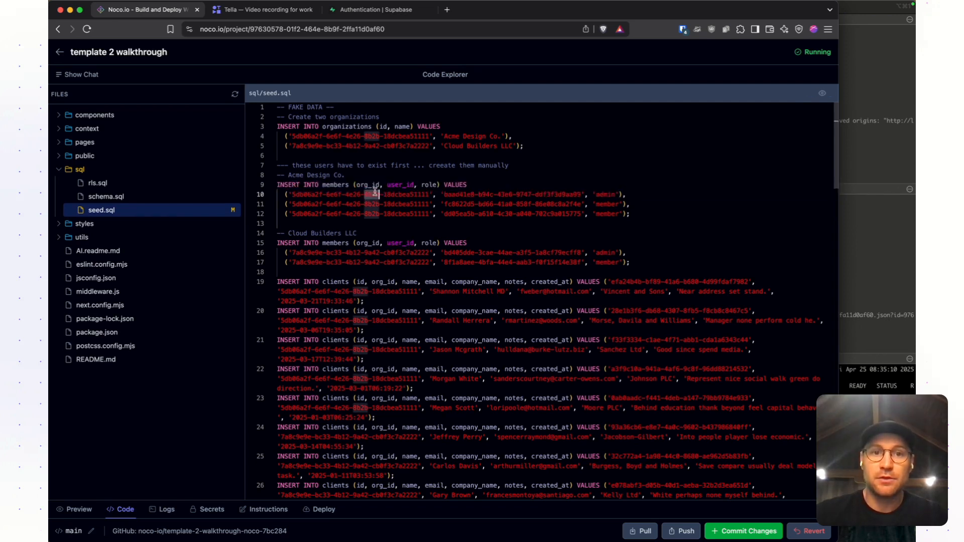
double_click(504, 195)
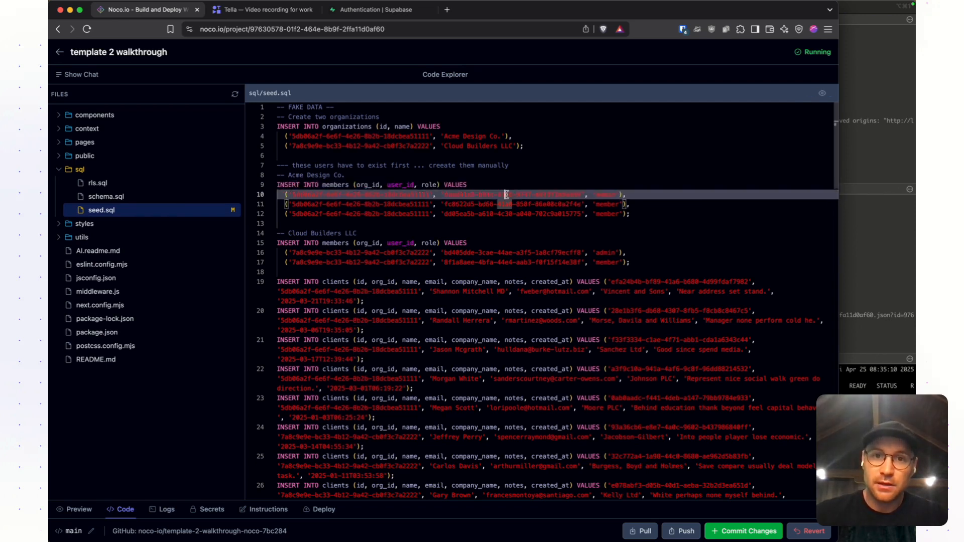
double_click(608, 195)
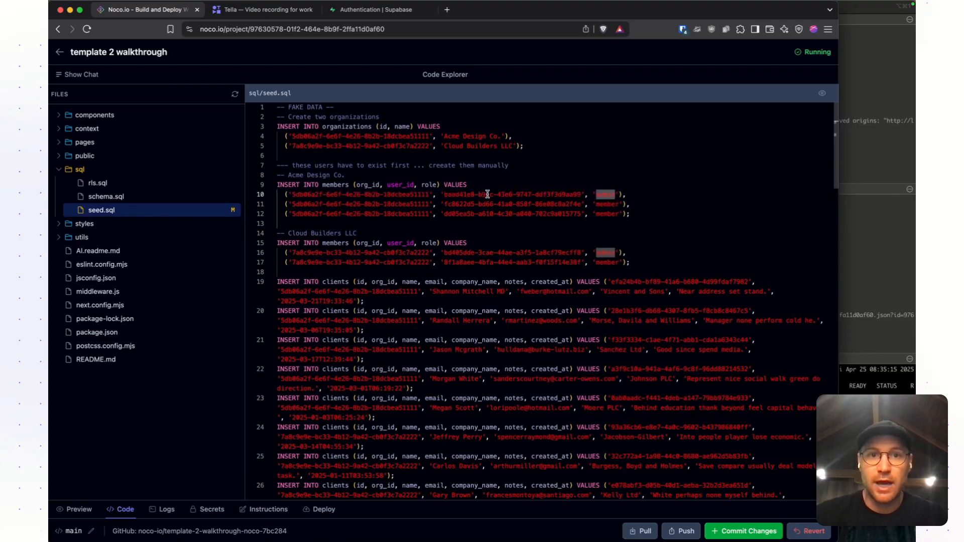
- Copy the first test user's UID in Supabase and paste it in Noco as the user_id of the first Acme Design Co. 'member' row
left_click(266, 9)
left_click(361, 10)
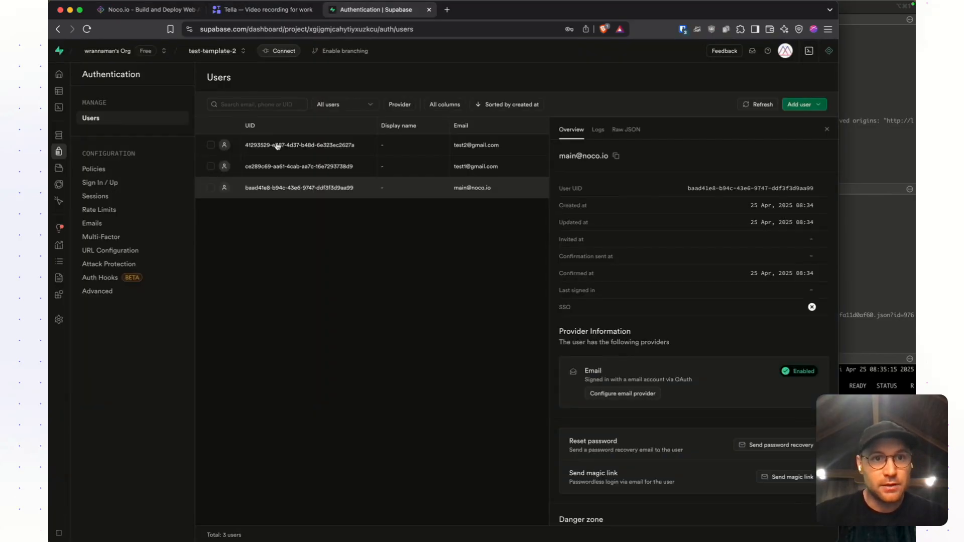
left_click(297, 166)
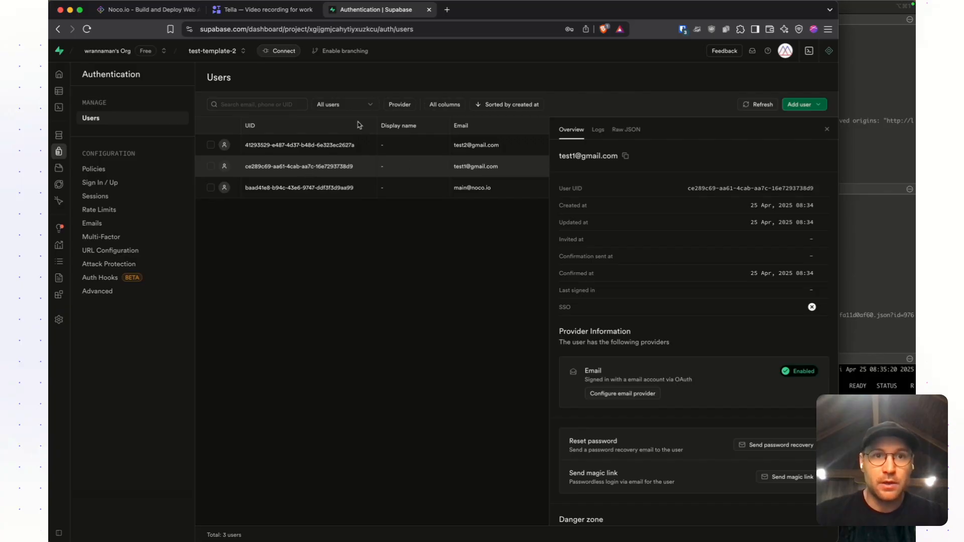
left_click(154, 9)
left_click_drag(580, 204, 444, 204)
key("super+v")
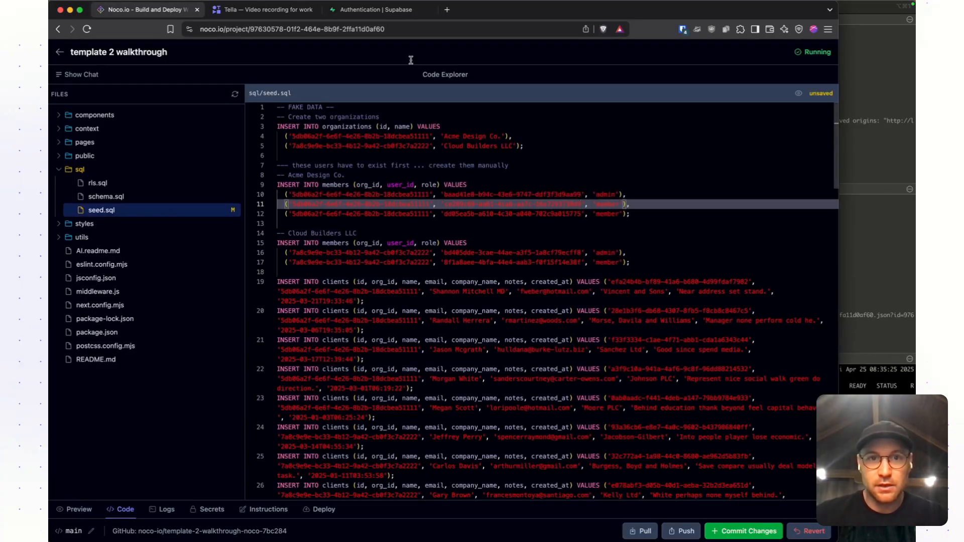
- Copy the second test user's UID in Supabase and paste it in Noco as the user_id of the second Acme Design Co. 'member' row
left_click(375, 9)
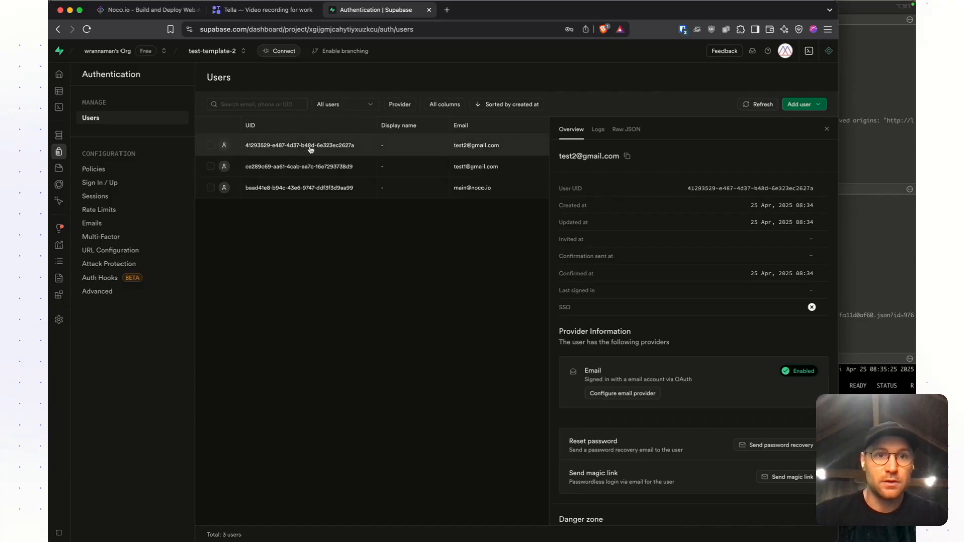
left_click(150, 10)
left_click(589, 222)
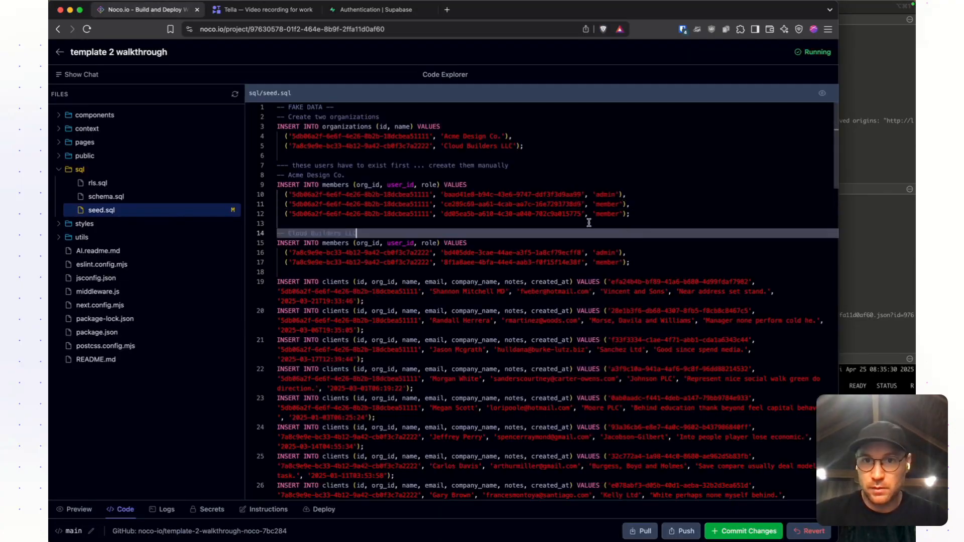
left_click_drag(581, 214, 451, 213)
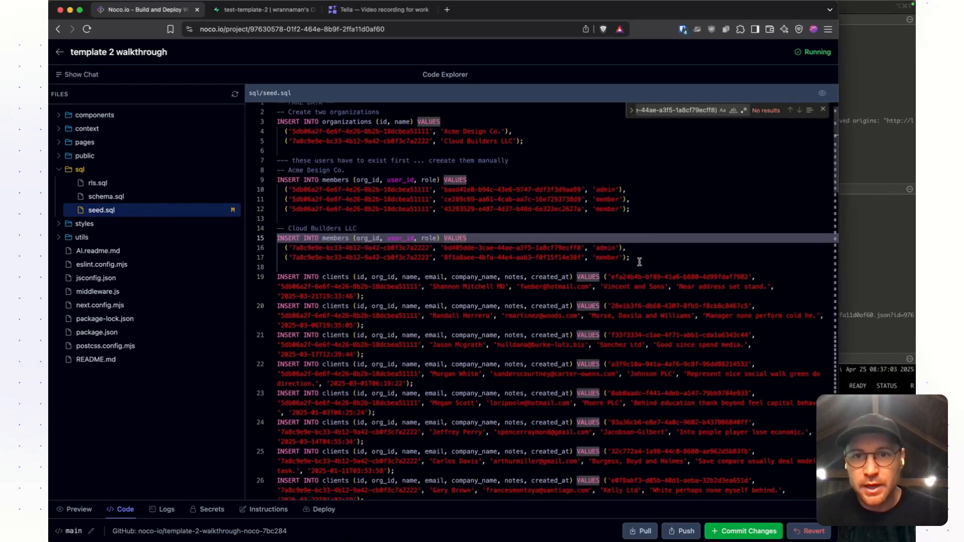
- Review the two Cloud Builders LLC member rows in seed.sql that still need user UIDs
left_click_drag(631, 258, 266, 243)
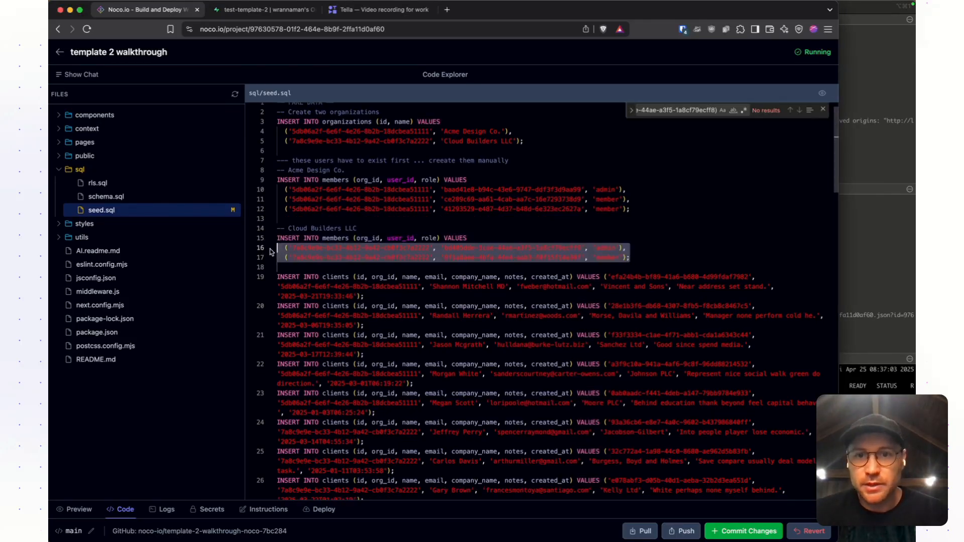
left_click(470, 257)
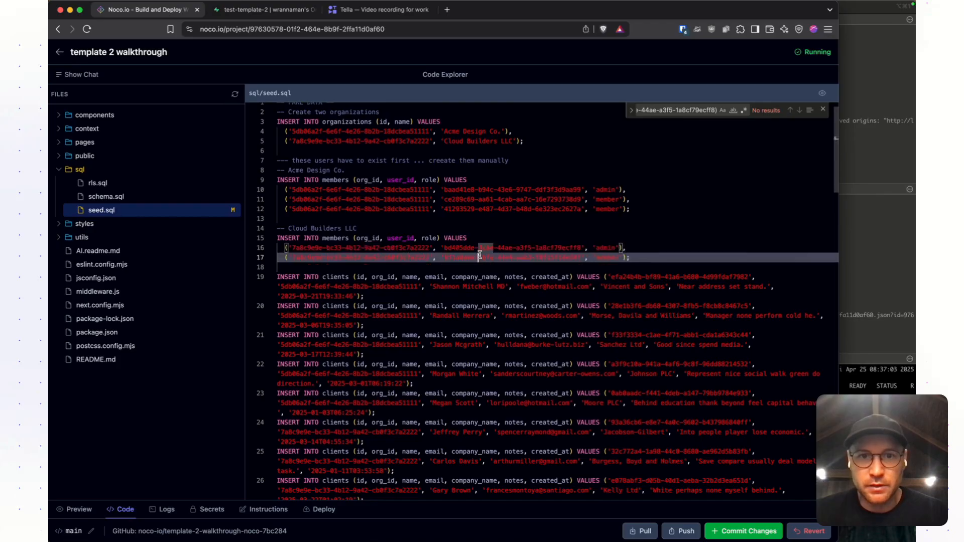
double_click(296, 228)
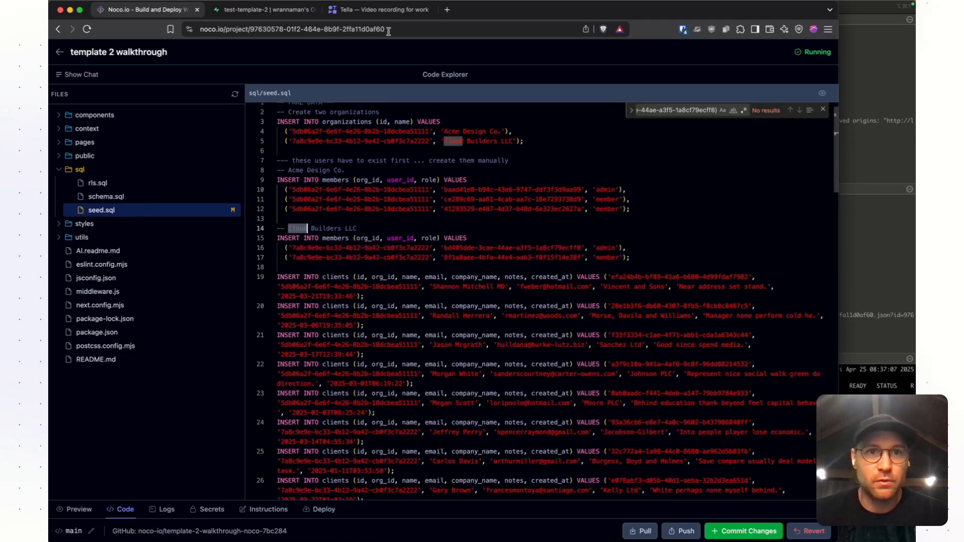
- Switch to Supabase and clear the old seed query from the SQL Editor
left_click(261, 9)
left_click(279, 145)
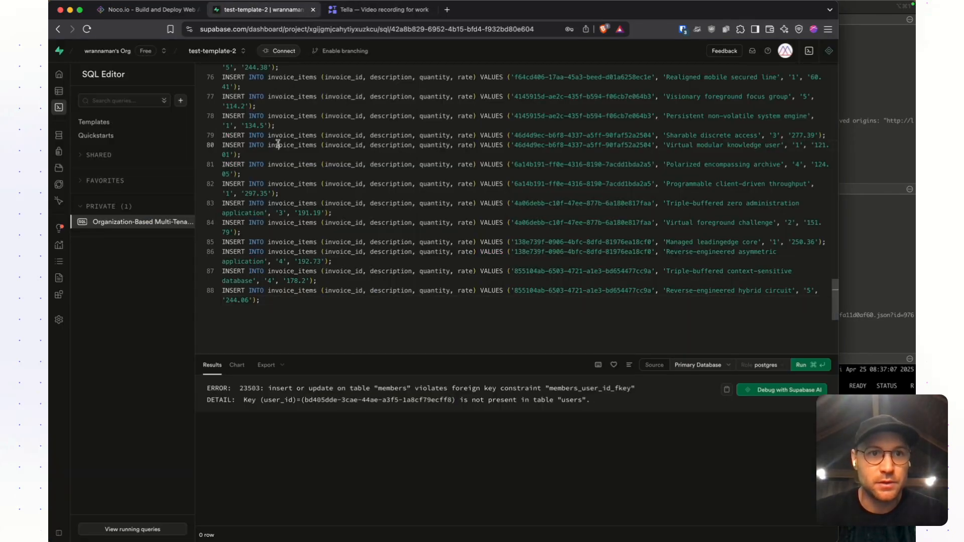
key("super+a")
key("BackSpace")
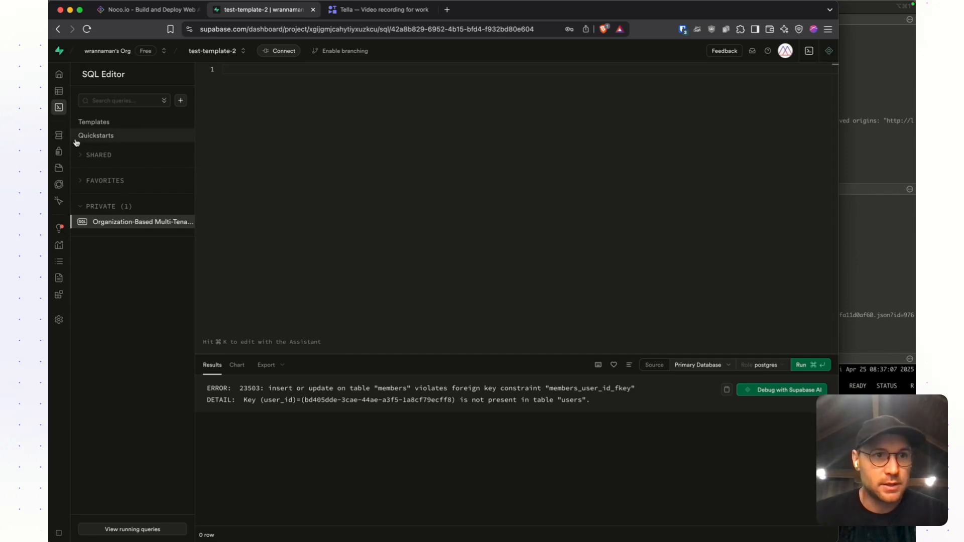
- Create an auto-confirmed Supabase user with the first cloud test email and an account password, without saving the password in Bitwarden
left_click(84, 153)
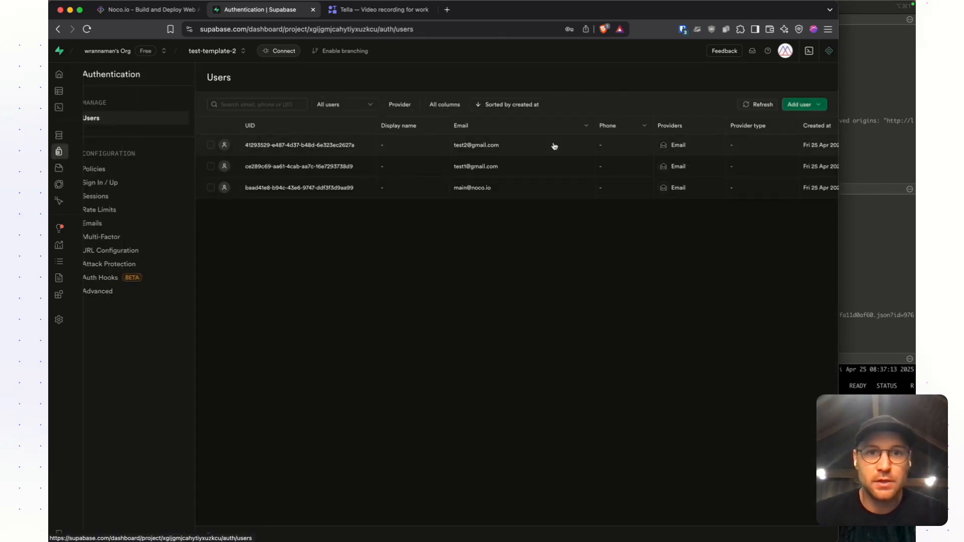
left_click(800, 105)
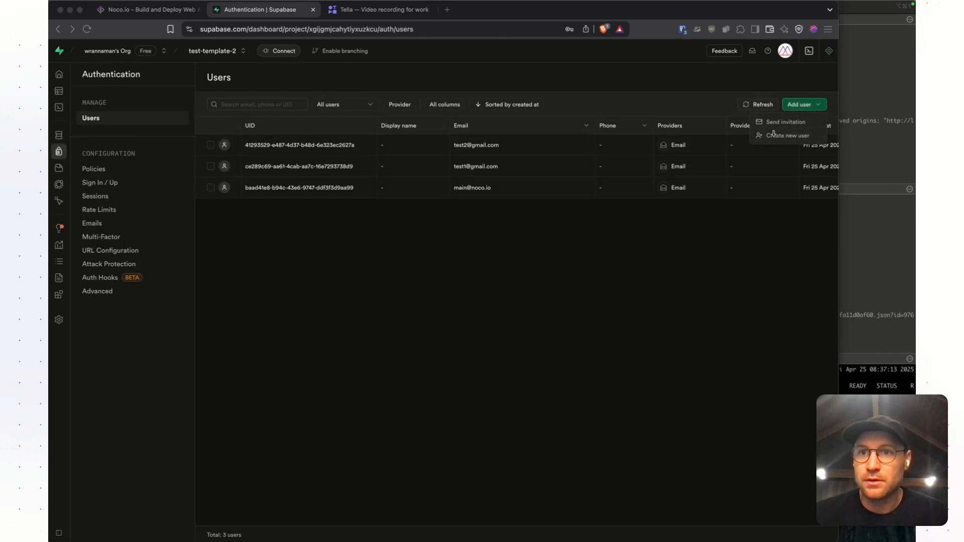
left_click(787, 135)
left_click(434, 256)
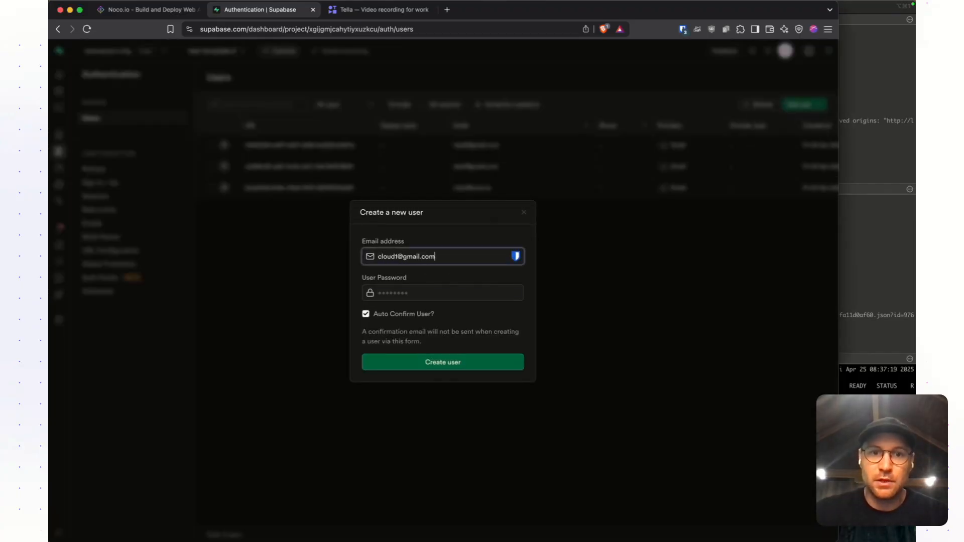
key("Tab")
type("•••••••••••")
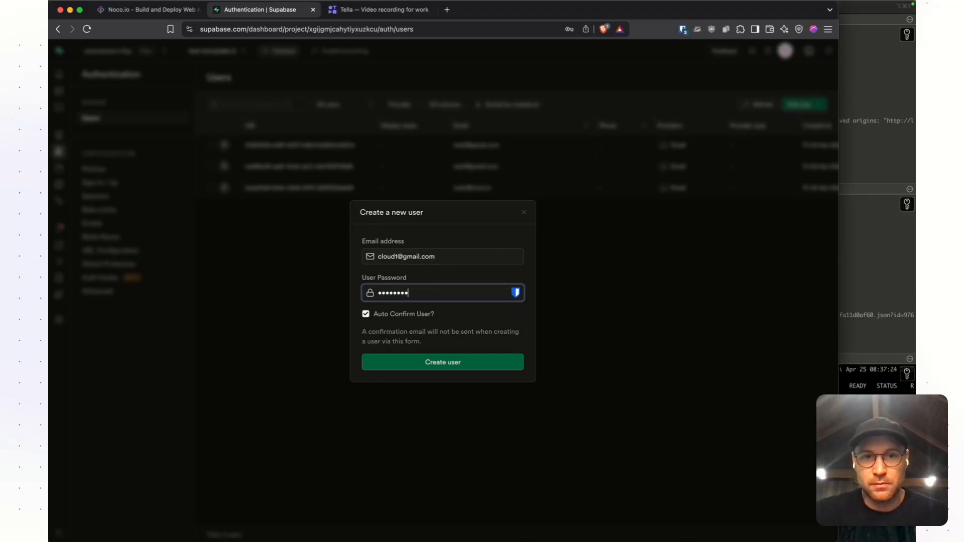
key("Return")
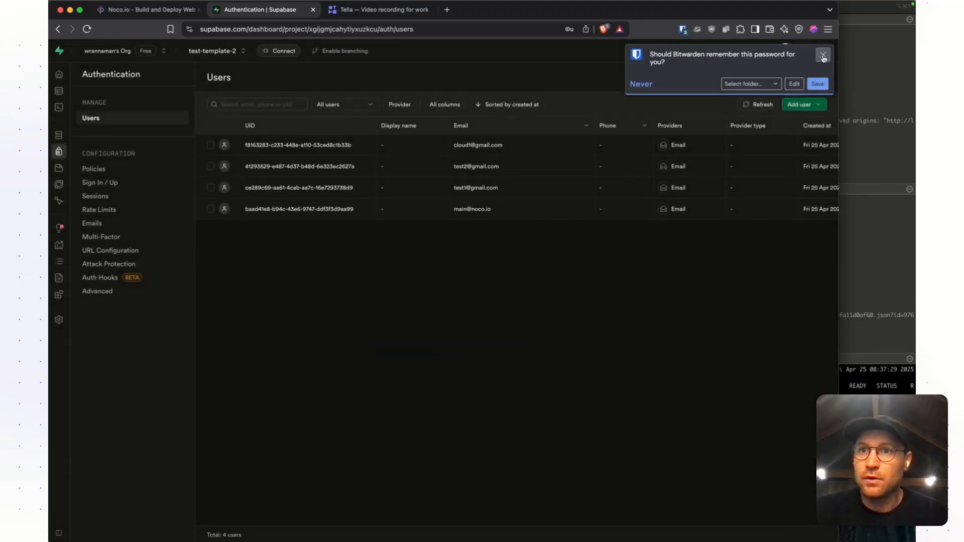
left_click(824, 55)
- Create another Supabase user with the second cloud test email and an account password
left_click(805, 105)
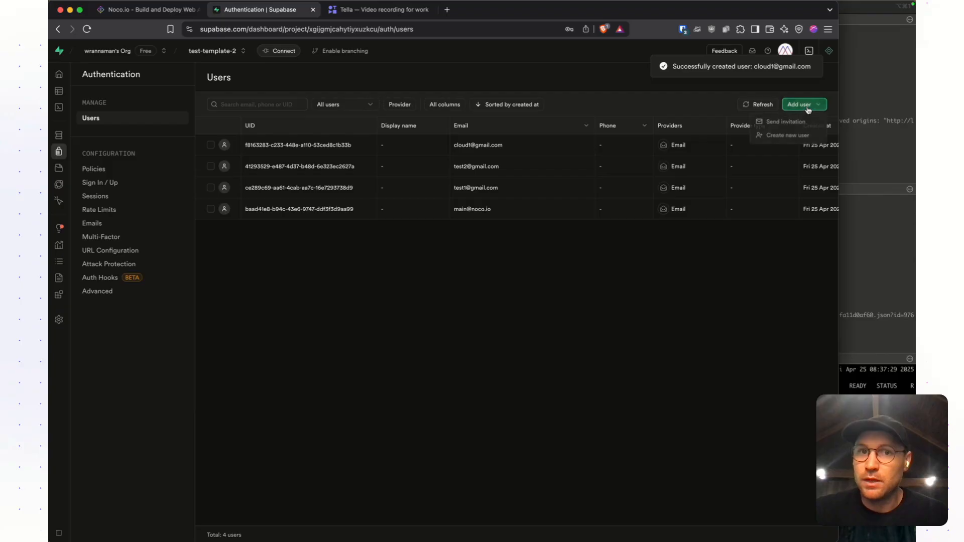
left_click(794, 136)
left_click(469, 257)
type("clo")
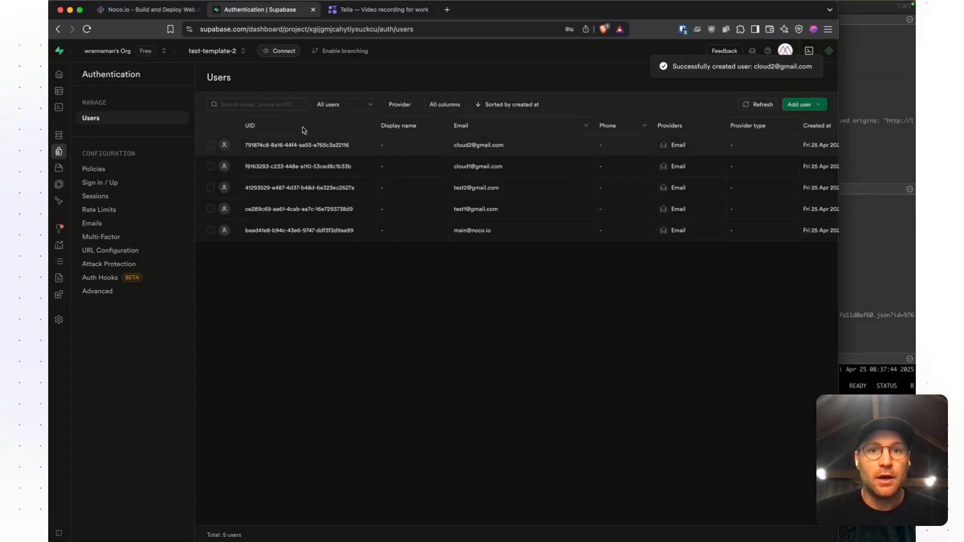
- In Noco's seed.sql, replace the user_id of the Cloud Builders LLC 'member' row with the second cloud user's UID
left_click(148, 10)
left_click(467, 289)
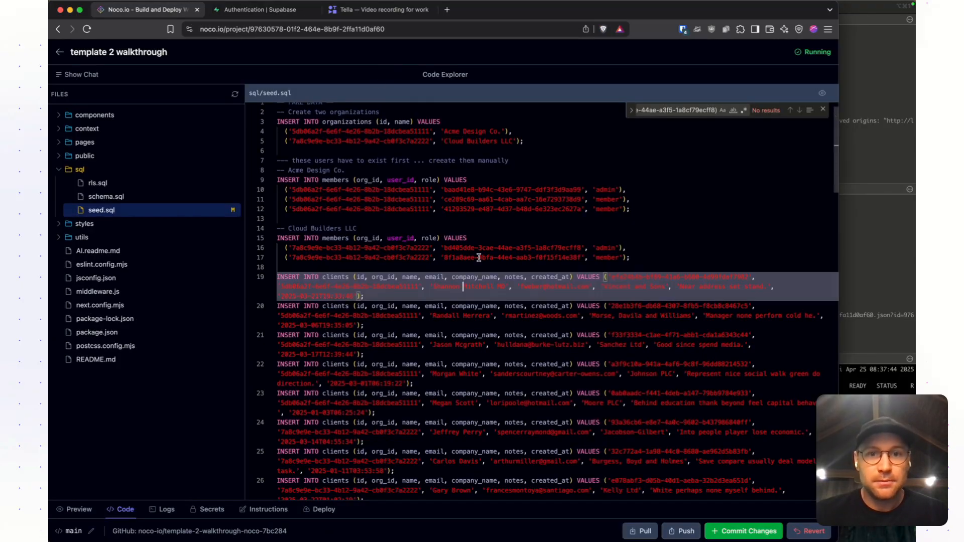
left_click_drag(442, 257, 584, 257)
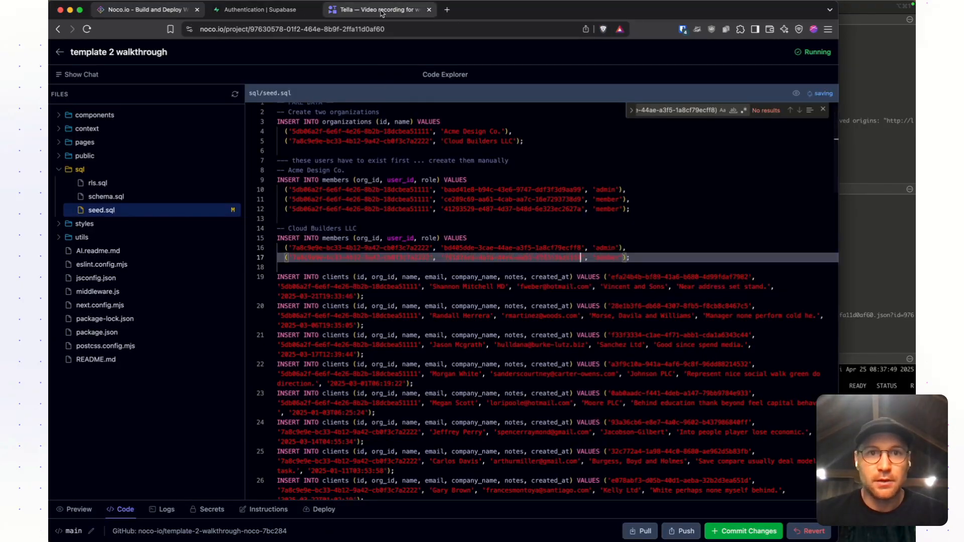
- Copy the first cloud user's UID in Supabase, paste it in Noco as the Cloud Builders LLC 'admin' user_id, and check the member rows
left_click(382, 10)
left_click(259, 10)
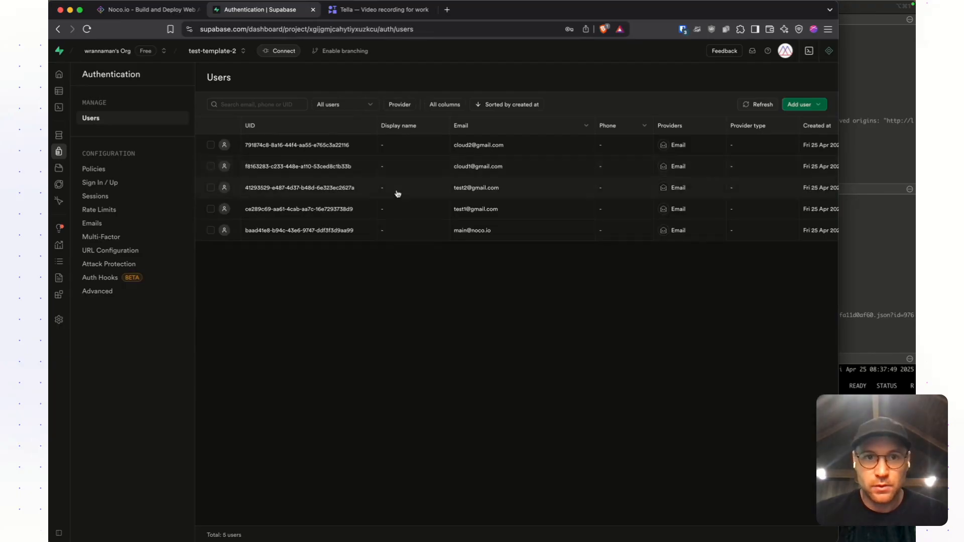
left_click(301, 169)
key("super+1")
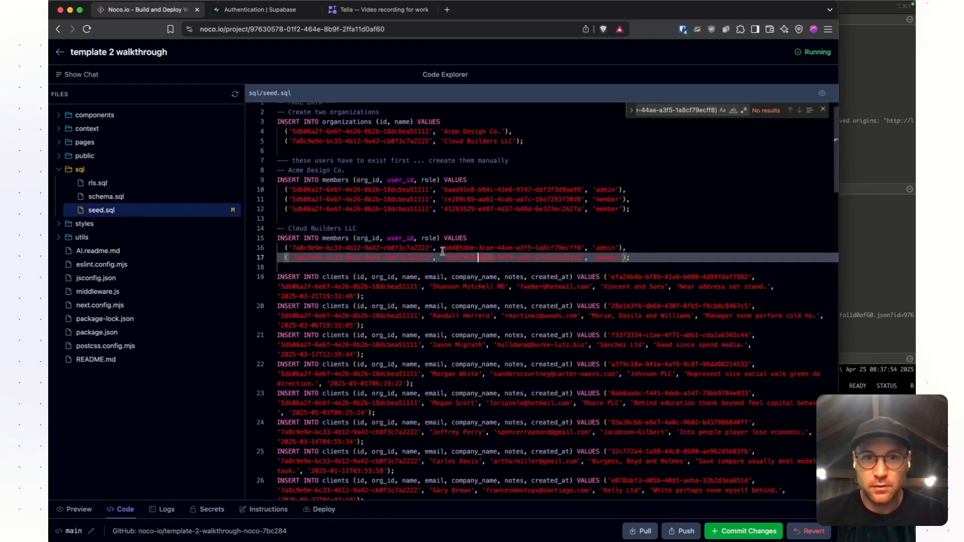
left_click_drag(444, 248, 564, 250)
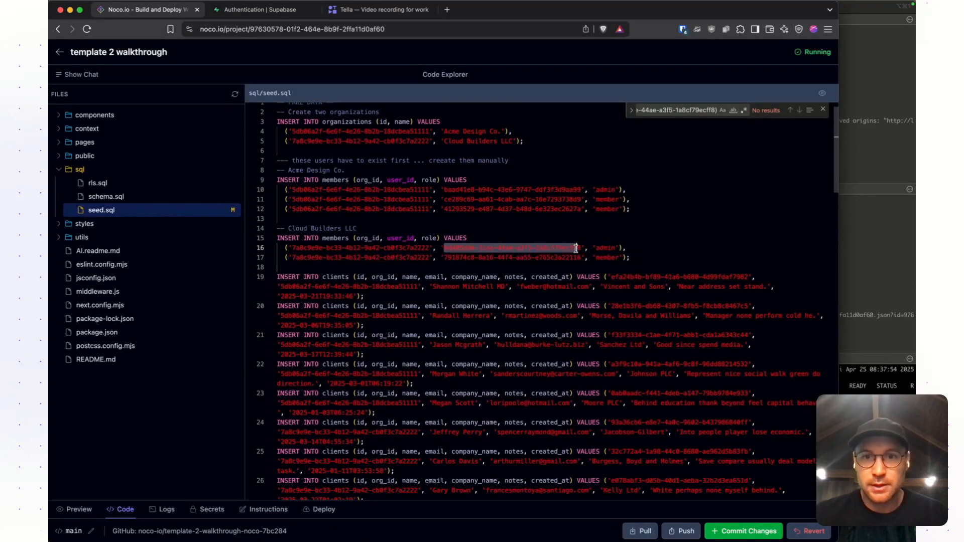
left_click_drag(630, 257, 231, 164)
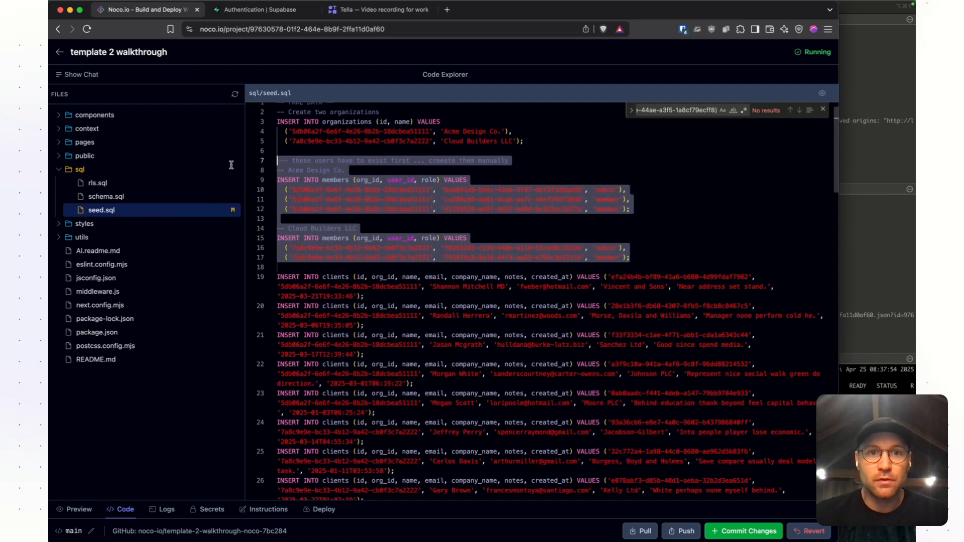
- Copy the whole of seed.sql and run it in Supabase's SQL Editor
left_click(503, 229)
key("super+a")
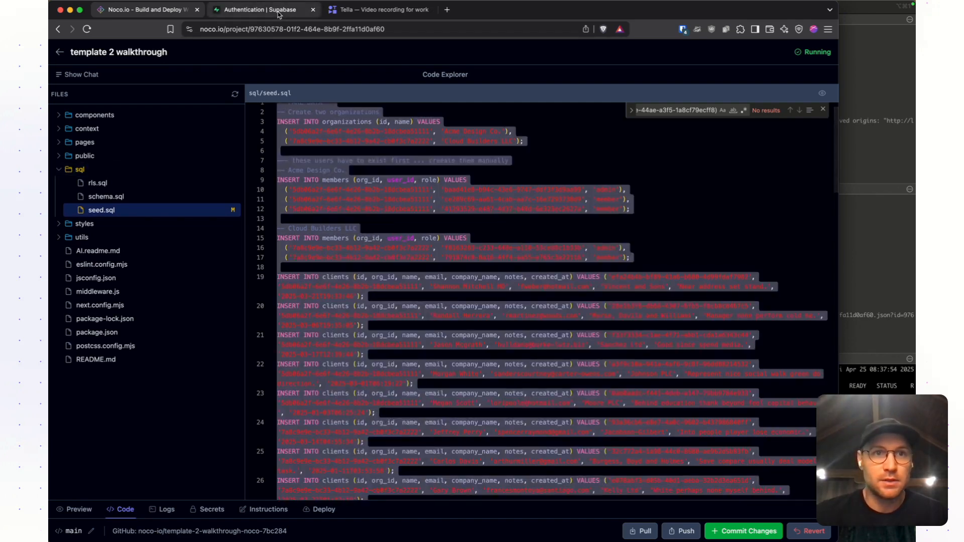
left_click(260, 9)
left_click(70, 136)
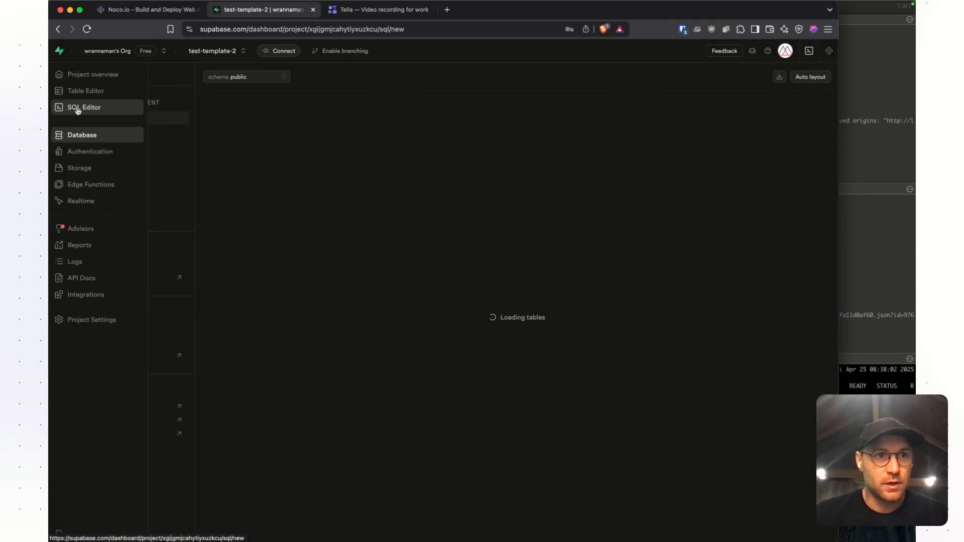
left_click(79, 110)
key("super+v")
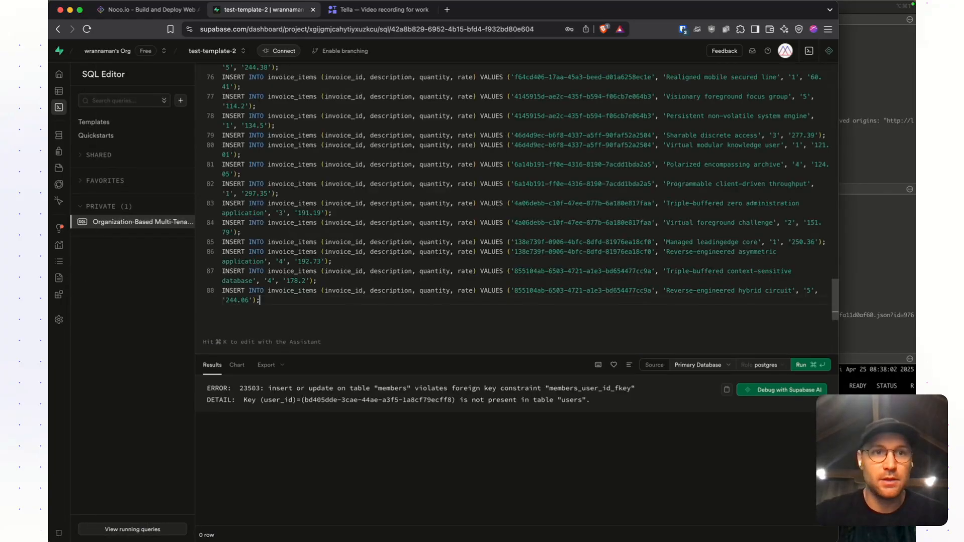
key("super+Tab")
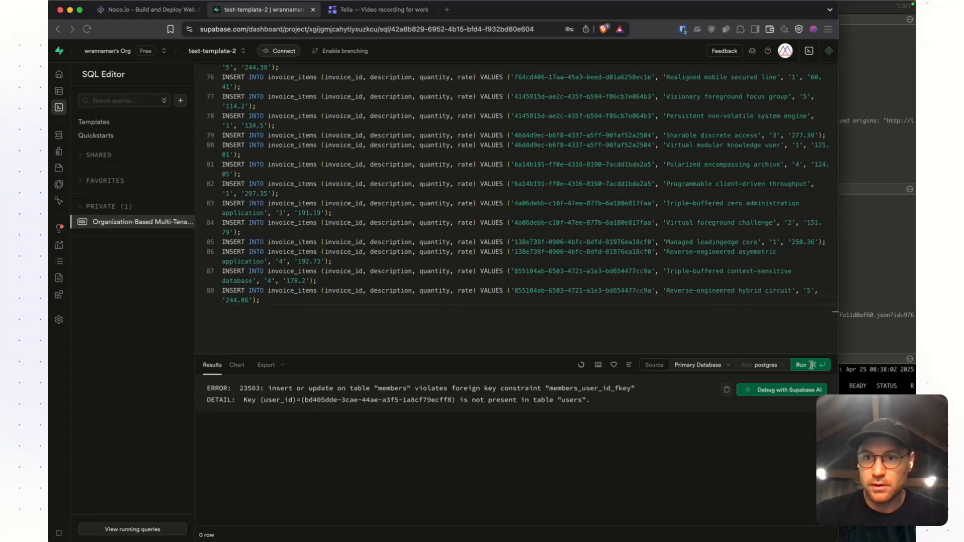
left_click(802, 365)
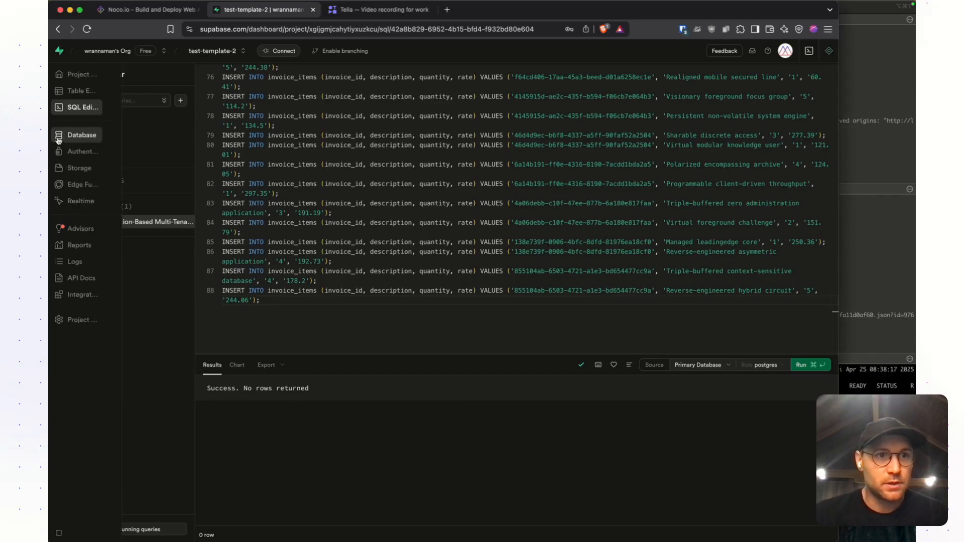
- Check the seeded public tables in Supabase, viewing invoice_items and clients in the Table Editor, and the authentication users list
left_click(73, 137)
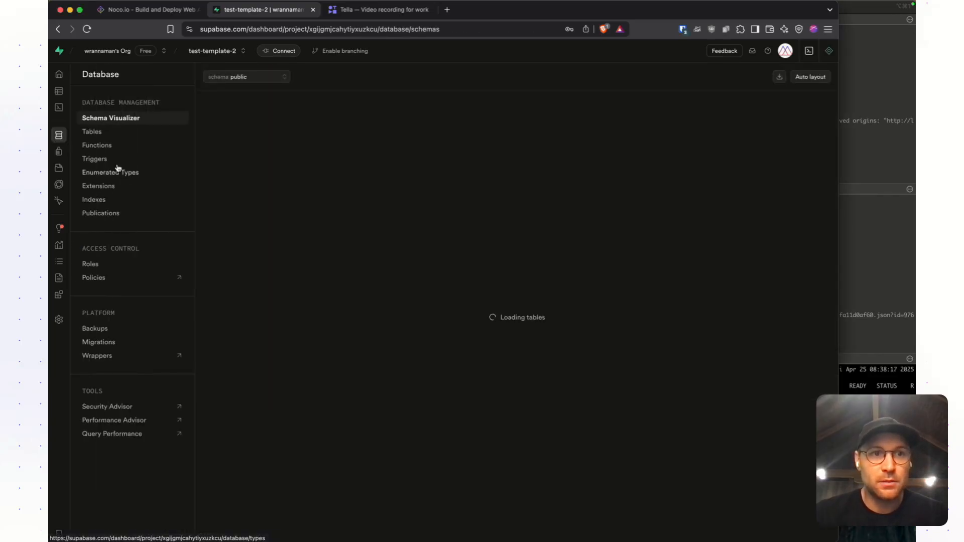
left_click(104, 133)
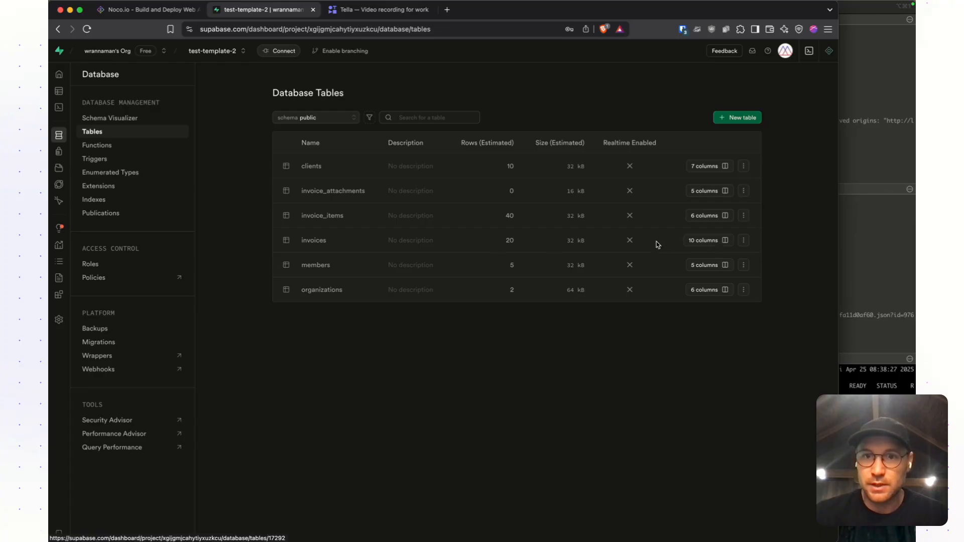
left_click(742, 219)
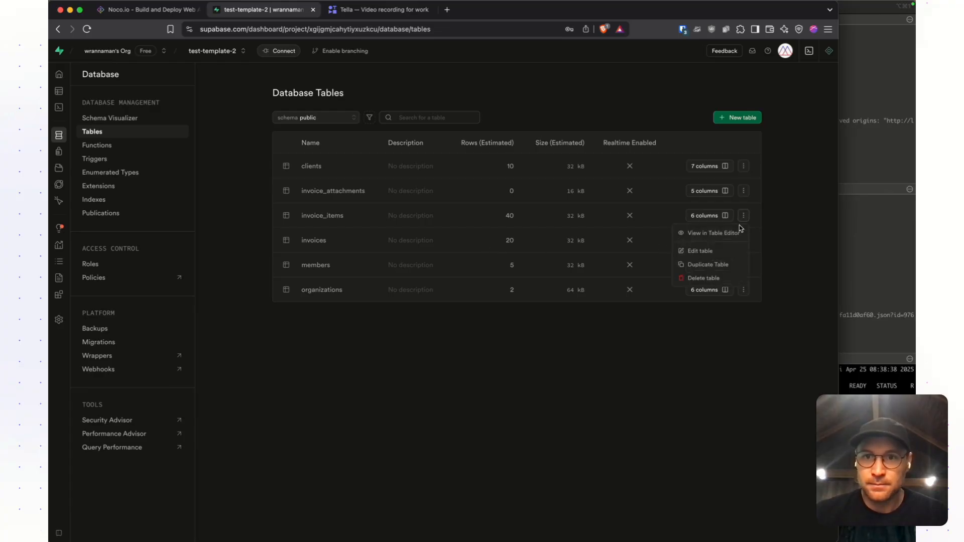
left_click(713, 233)
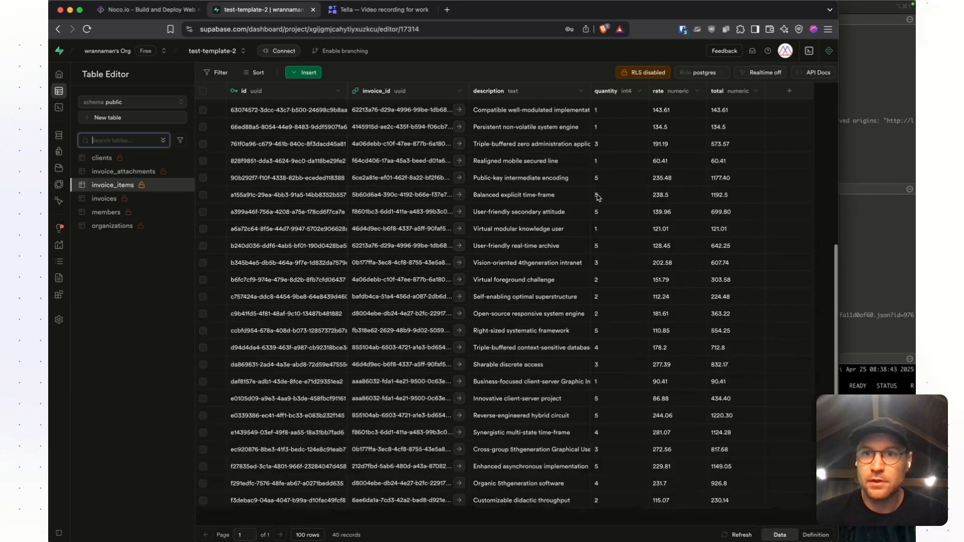
scroll(597, 198, "up", 5)
left_click(103, 159)
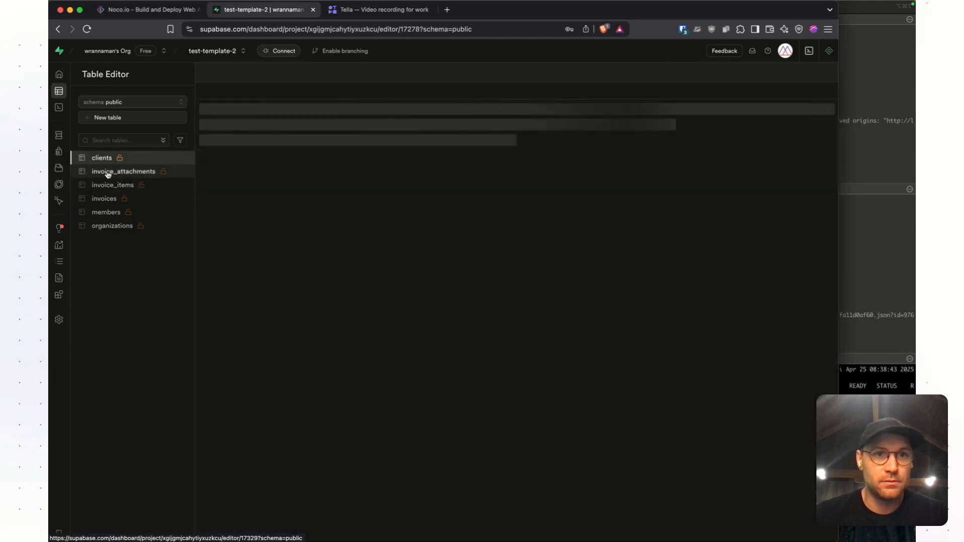
left_click(64, 152)
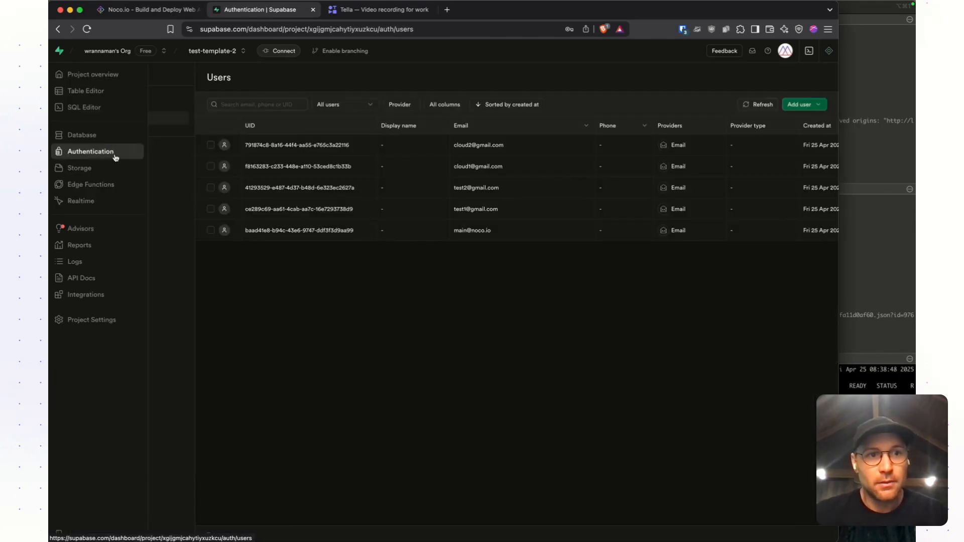
- Switch to Noco, show and reload the app preview, and open the app in a separate browser tab
key("super+1")
left_click(74, 511)
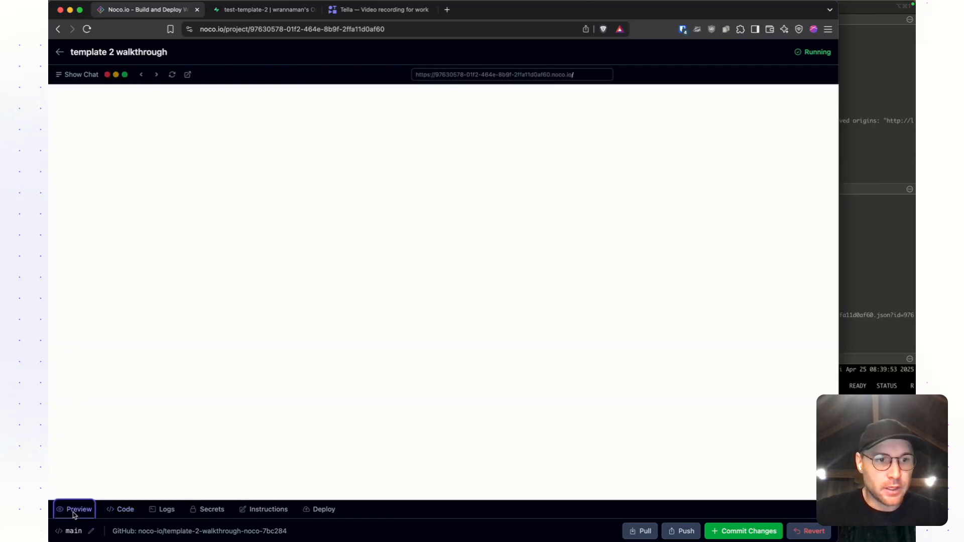
left_click(172, 75)
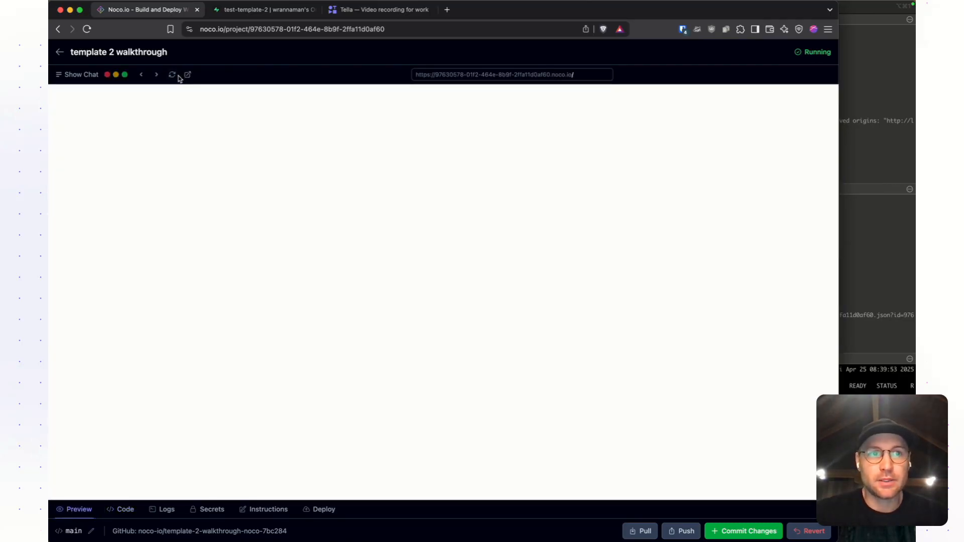
left_click(188, 75)
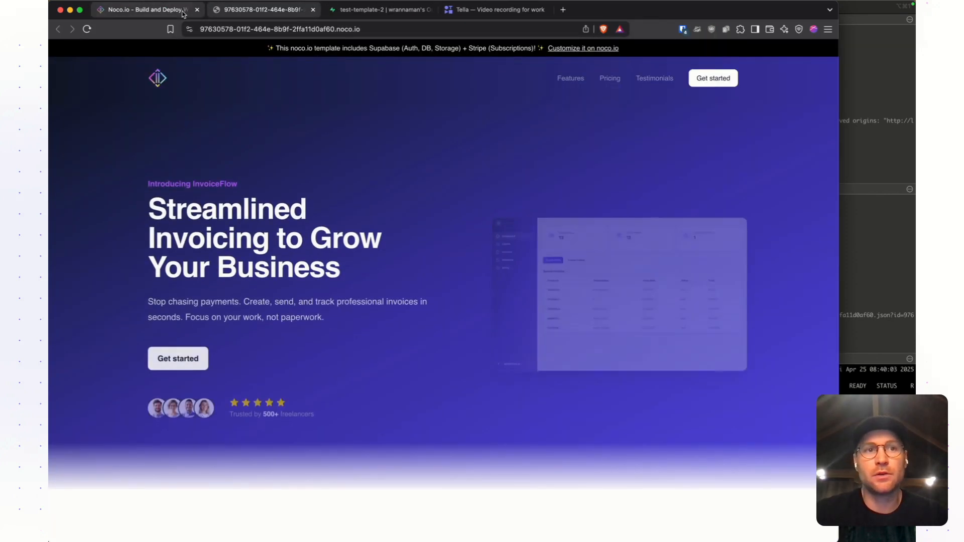
- Open the app's sign-in page, and look up the registered users in Supabase's Authentication section
left_click(706, 83)
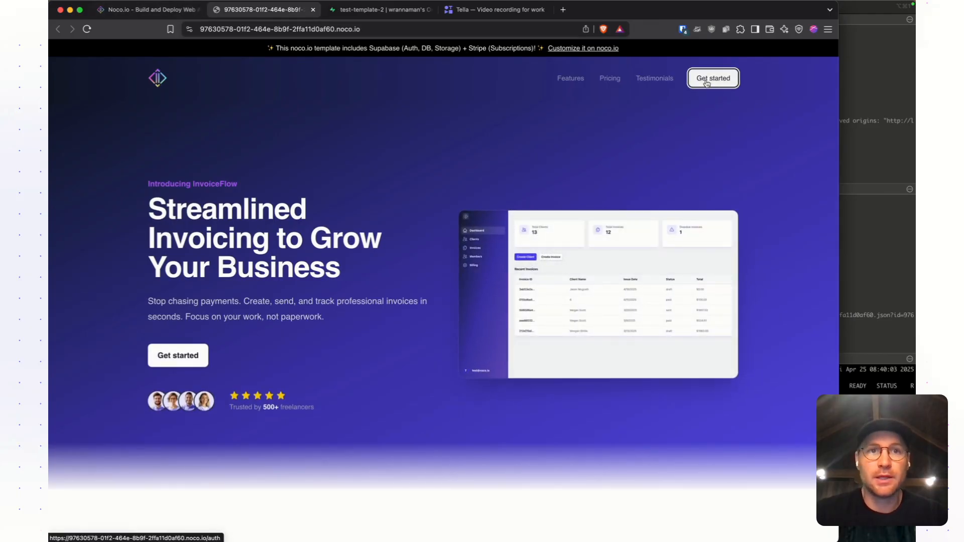
left_click(350, 11)
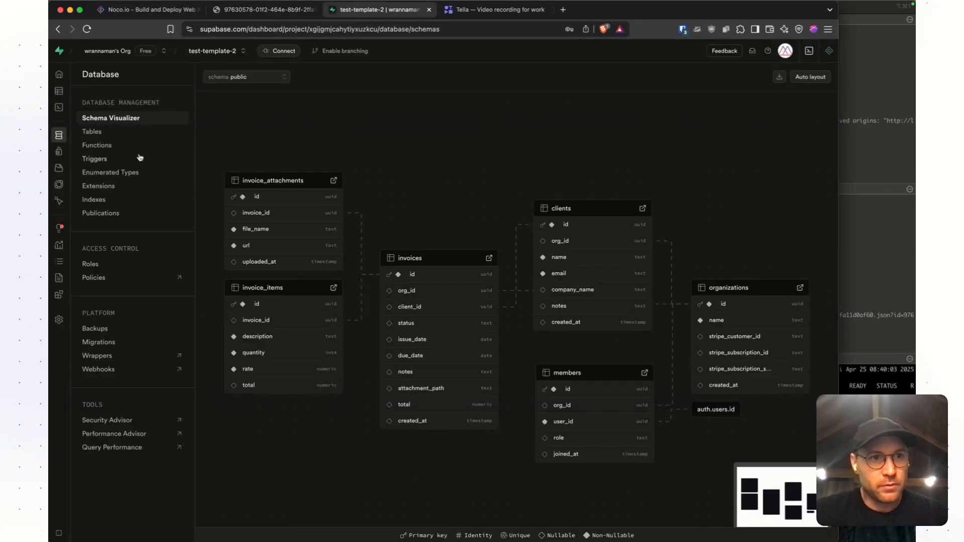
left_click(69, 107)
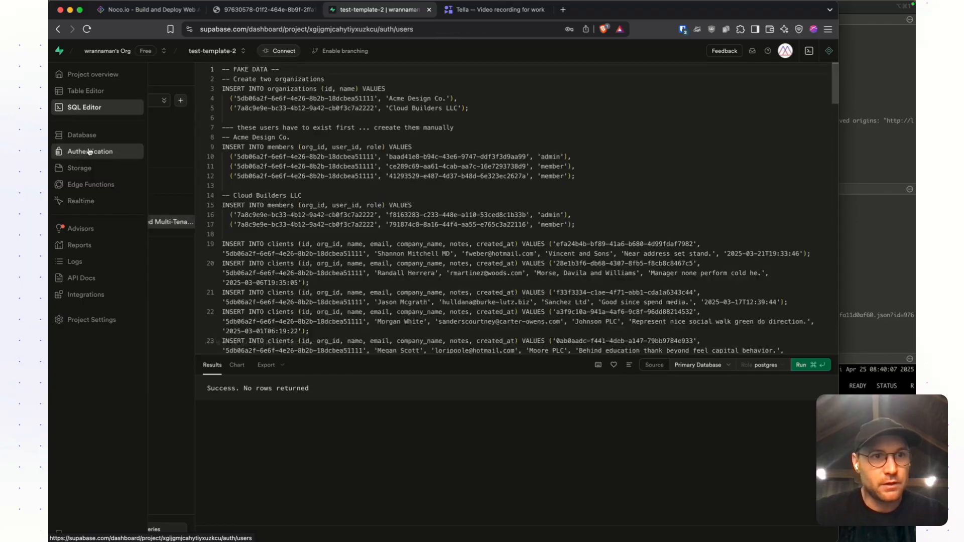
left_click(85, 151)
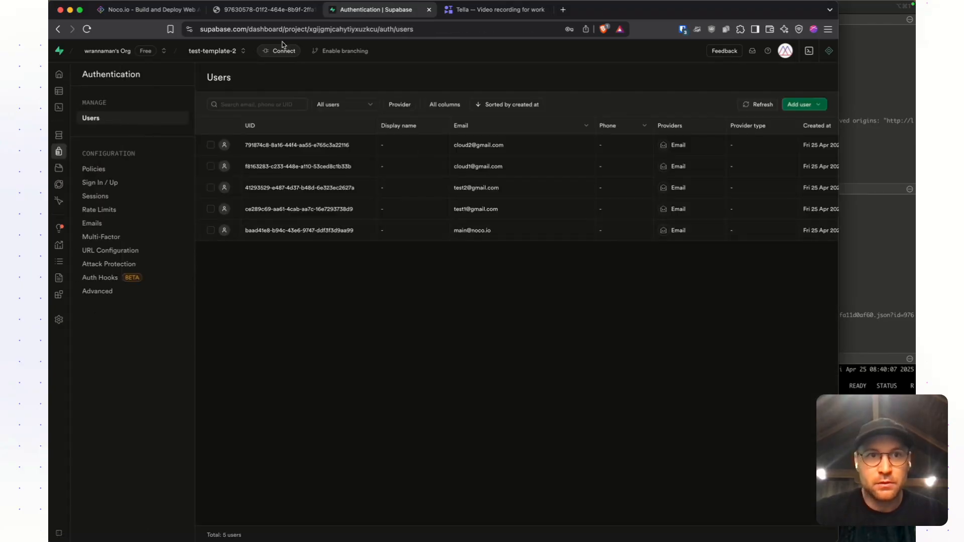
- Switch back to the app and sign in with the main user's email and the account password
left_click(271, 10)
left_click(415, 312)
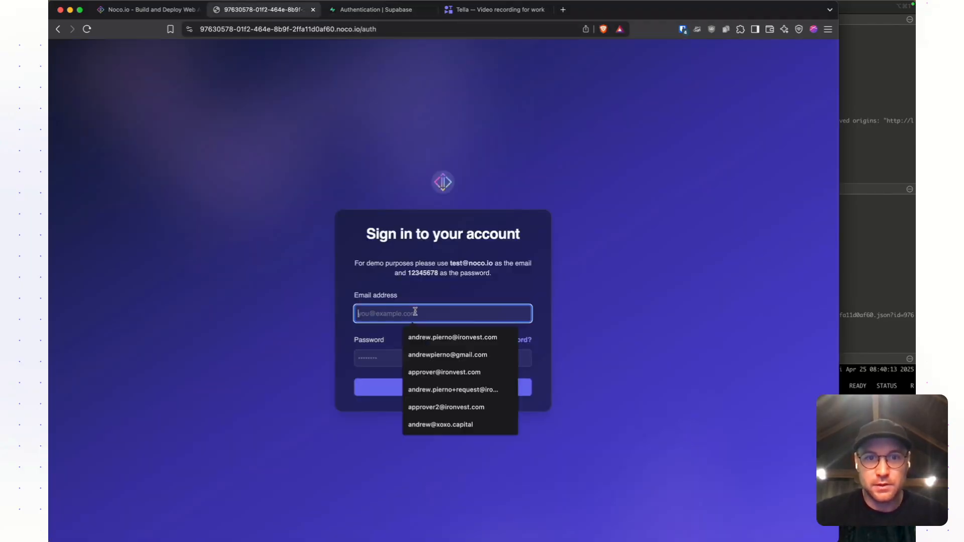
key("Tab")
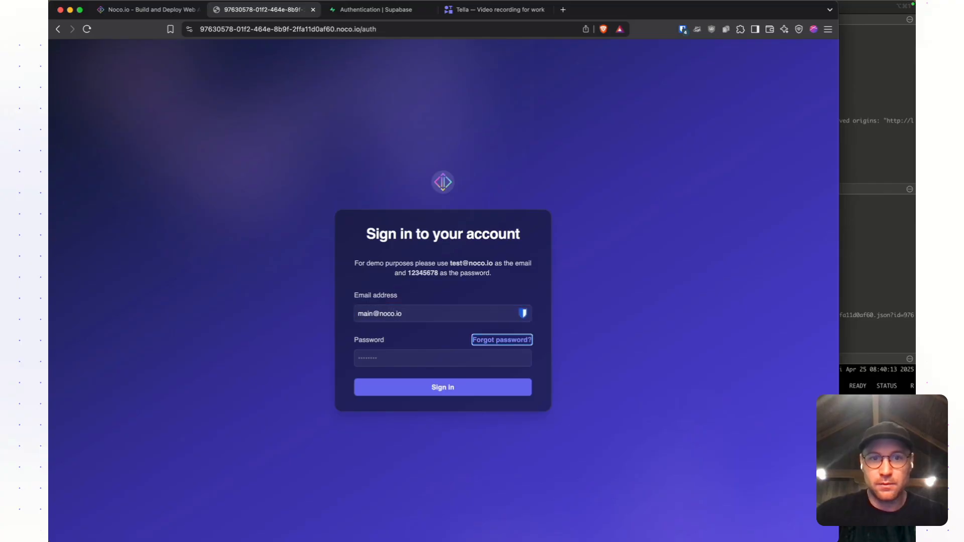
key("Return")
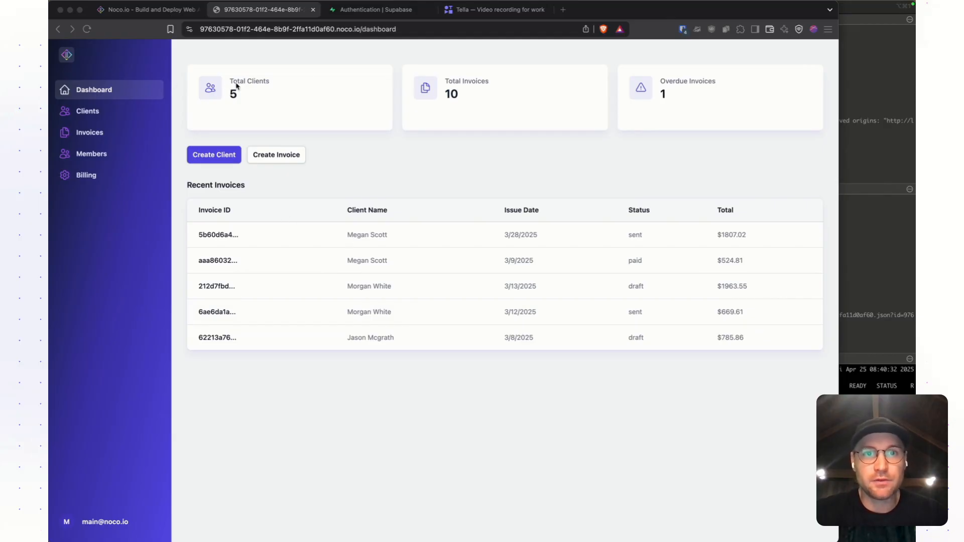
- Look at the dashboard's create-client and create-invoice options, and view the organization's Clients list
left_click(300, 244)
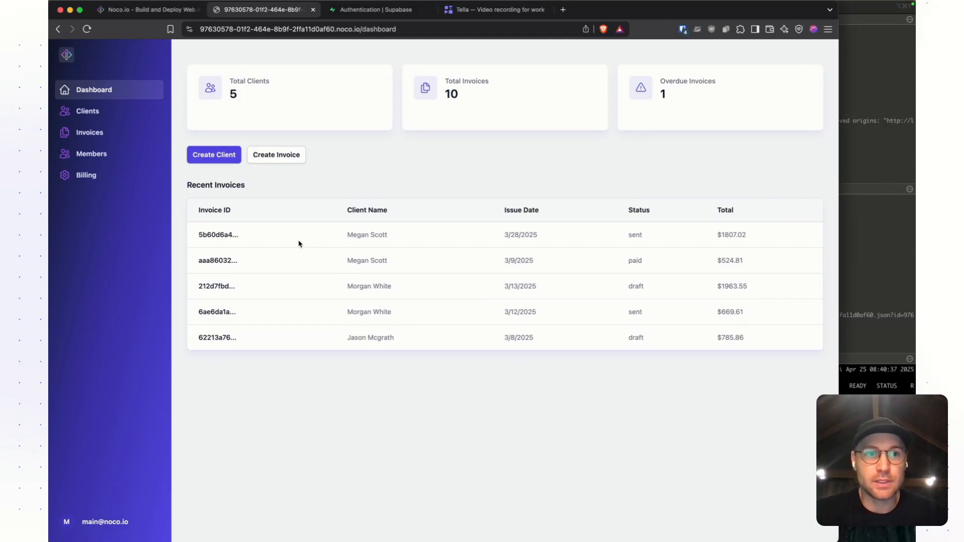
left_click(234, 152)
left_click(552, 184)
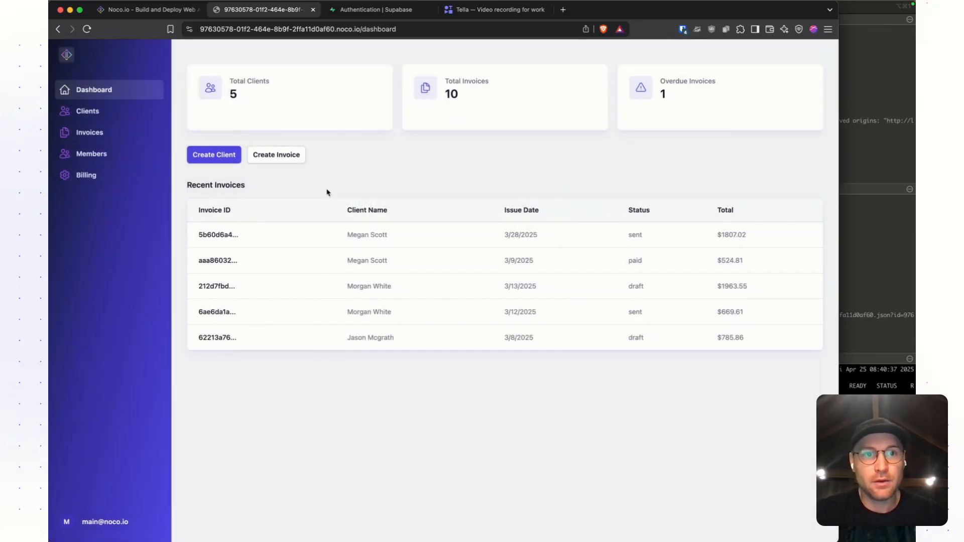
left_click(286, 159)
left_click(168, 266)
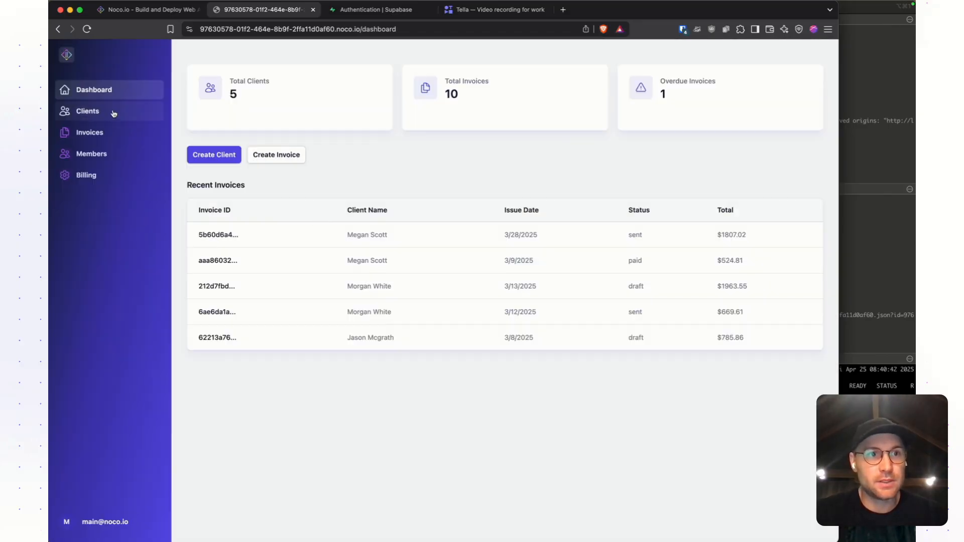
left_click(83, 122)
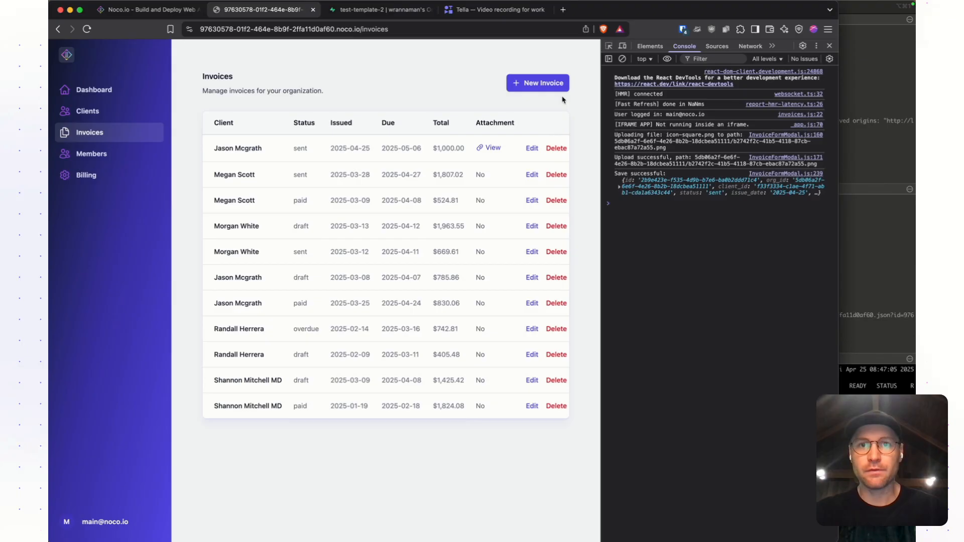
- Start a new invoice for the Moore PLC client with status Paid and due date 05/03/2025
left_click(558, 86)
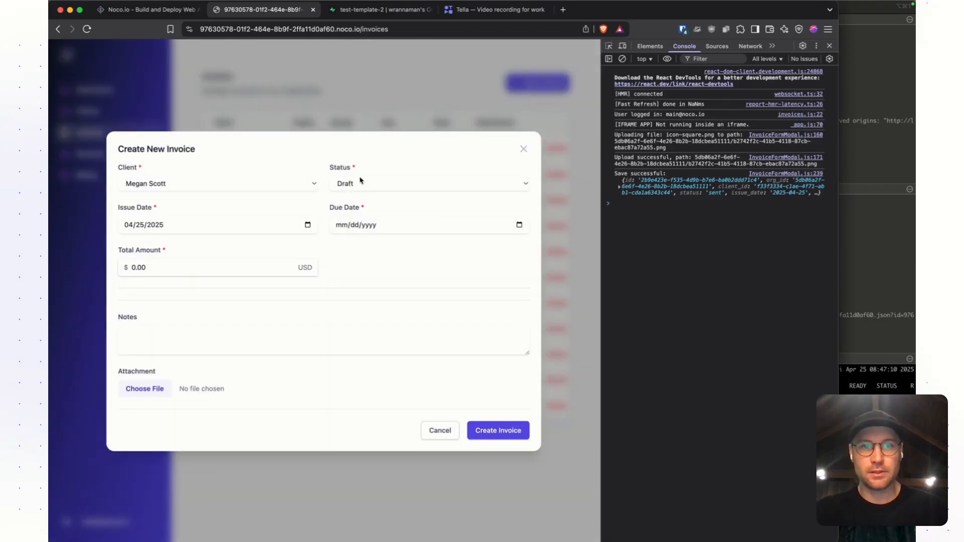
left_click(362, 182)
left_click(362, 206)
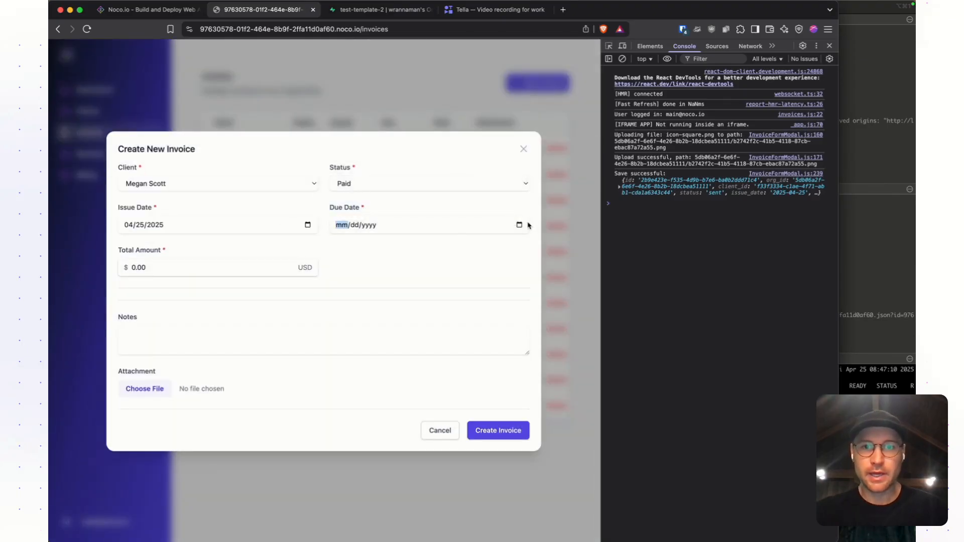
left_click(519, 224)
left_click(422, 330)
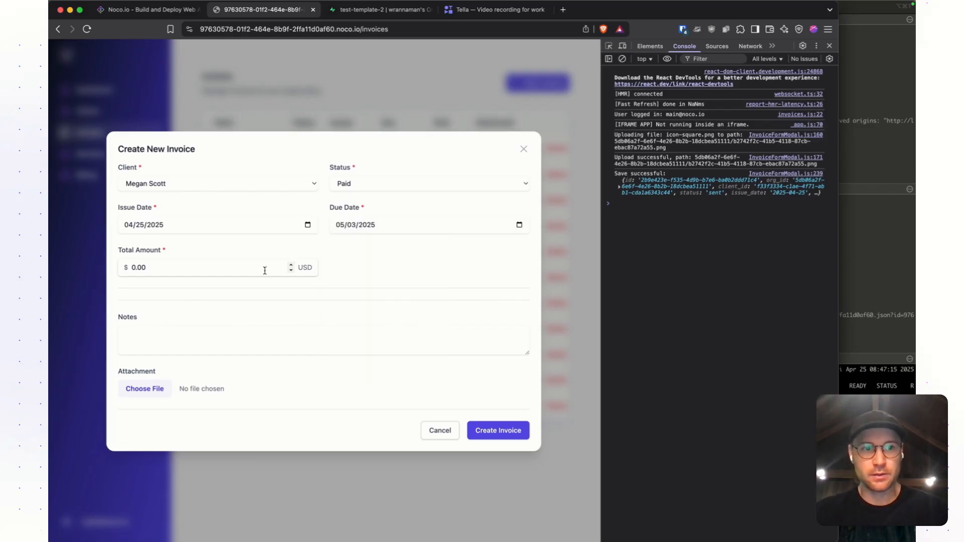
- Set the invoice's total amount to 1000 USD, attach icon-square.png, and create the invoice
left_click(234, 263)
type("1")
key("Tab")
key("Tab")
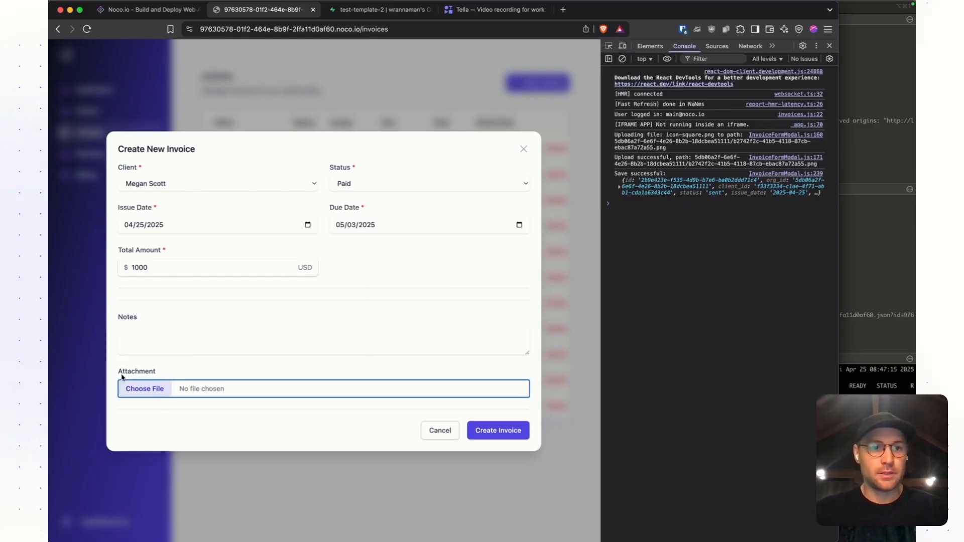
left_click(144, 388)
left_click(508, 430)
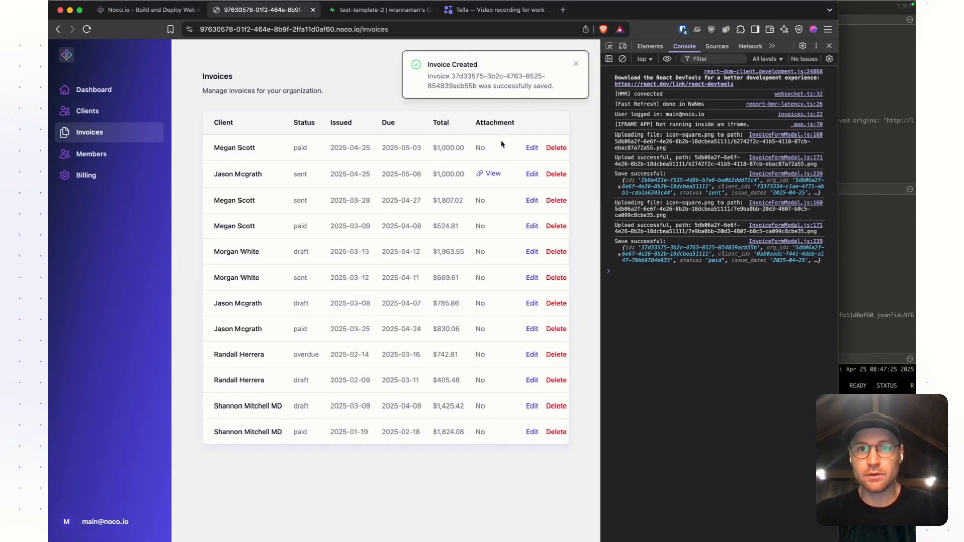
- View the uploaded attachment image, close it, and open the new paid invoice's edit form to check its attachment
left_click(490, 173)
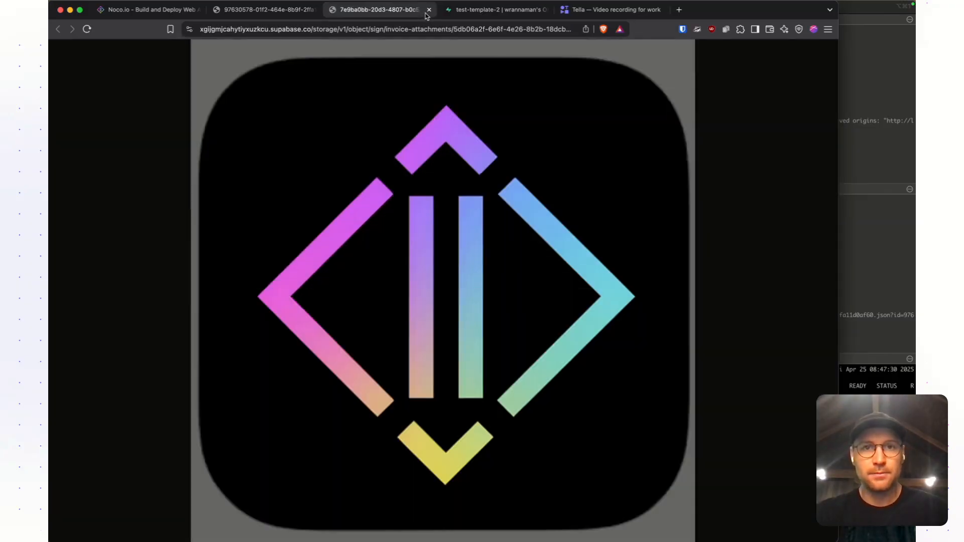
left_click(429, 10)
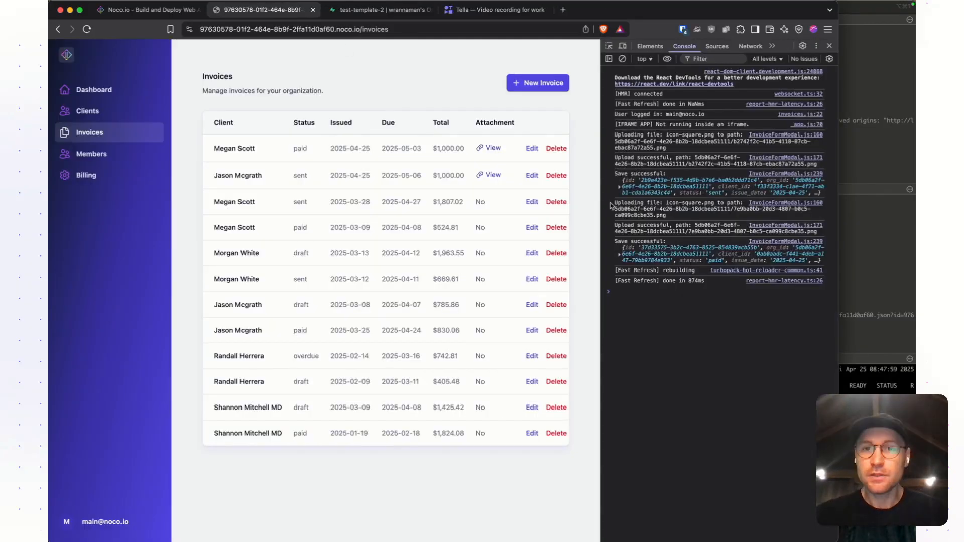
left_click(532, 149)
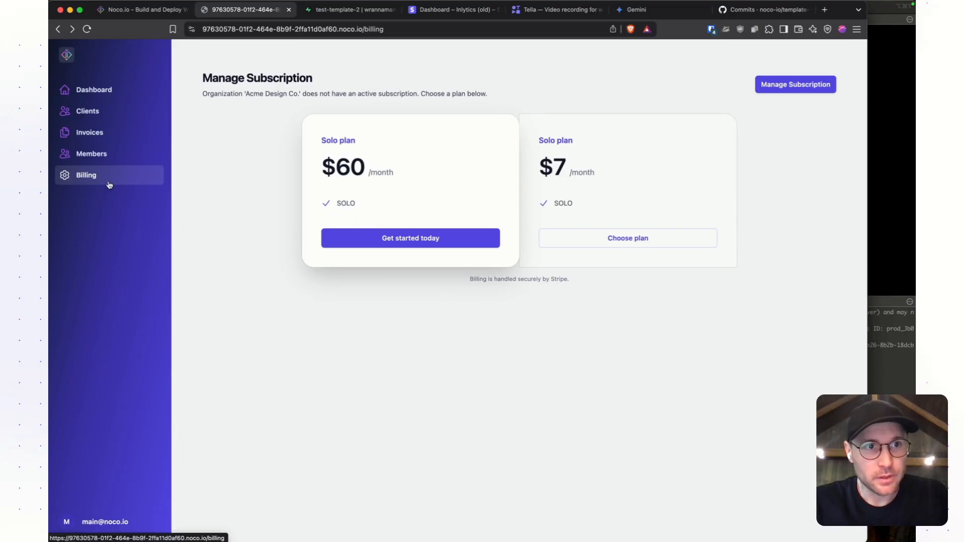
- Subscribe to the Solo plan at €60.00 per year in Stripe's test checkout, entering the test card number and submitting the payment
left_click(396, 244)
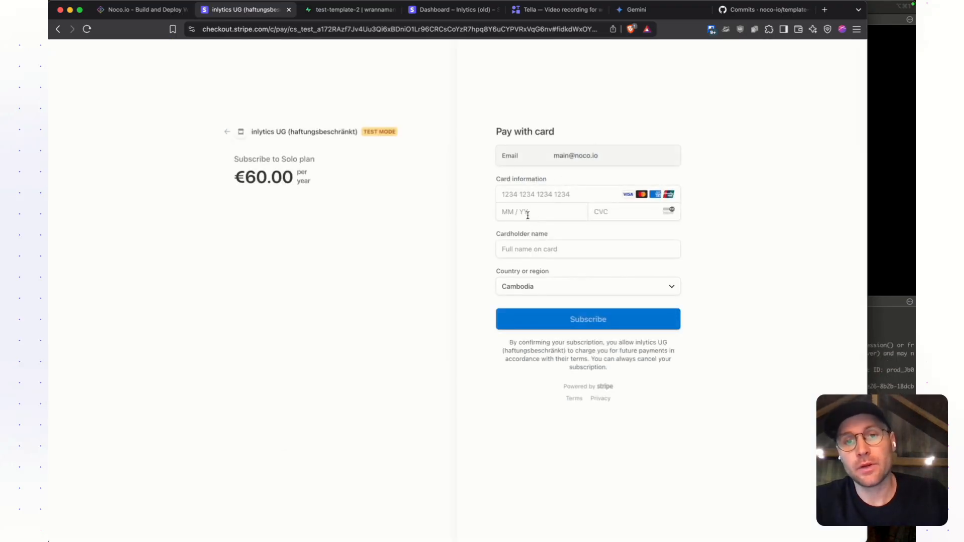
left_click(525, 195)
type("42424242424242")
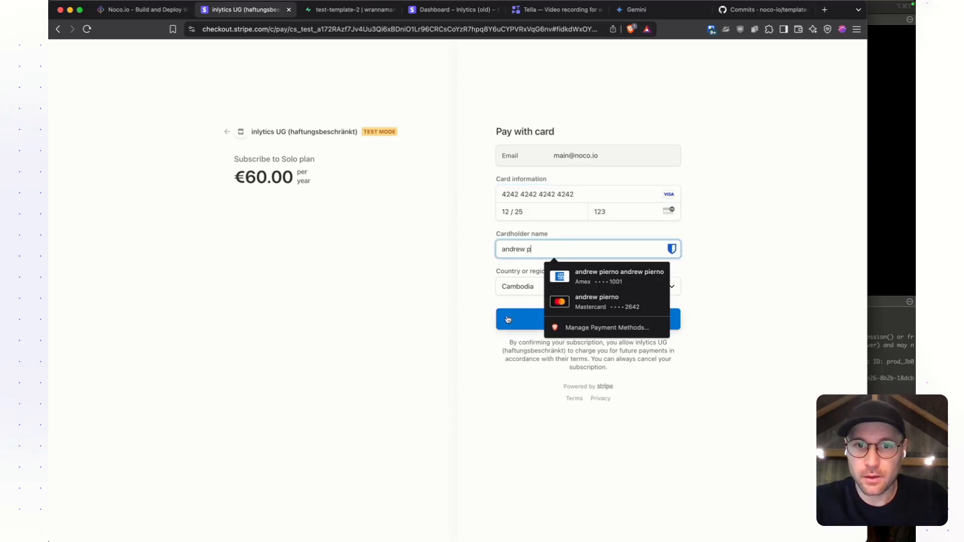
left_click(507, 319)
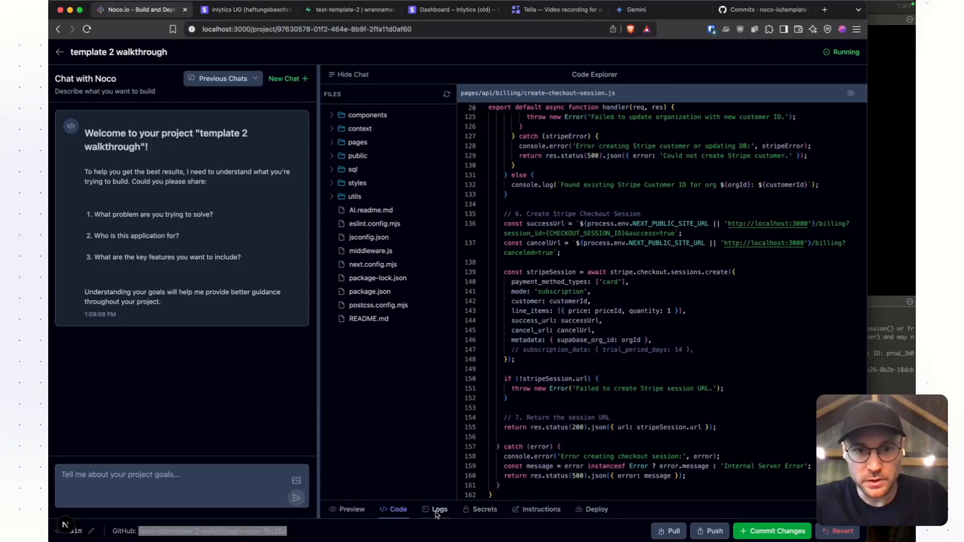
- Examine the Stripe webhook events and the organization's subscription update in Noco's project logs
left_click(439, 509)
scroll(501, 419, "down", 15)
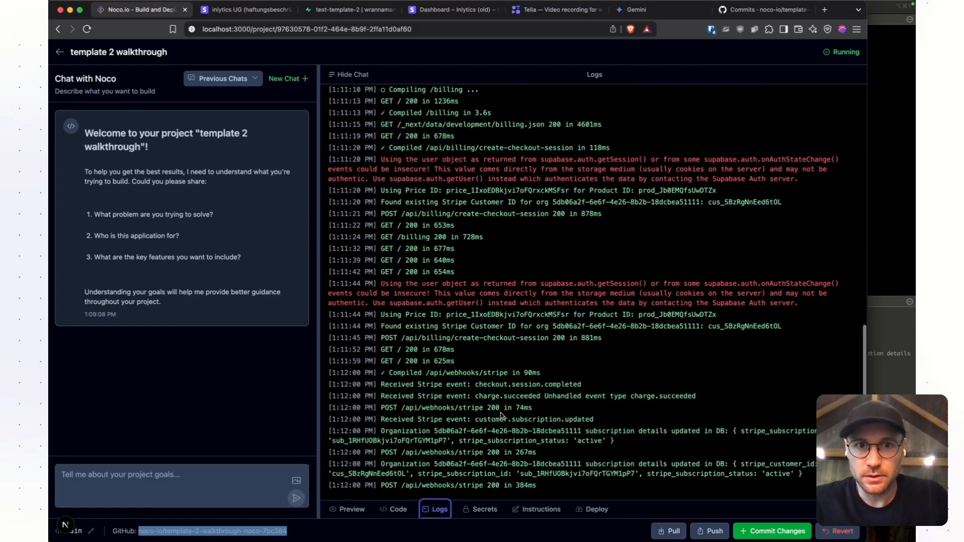
left_click(442, 407)
left_click_drag(411, 408, 573, 408)
left_click(593, 411)
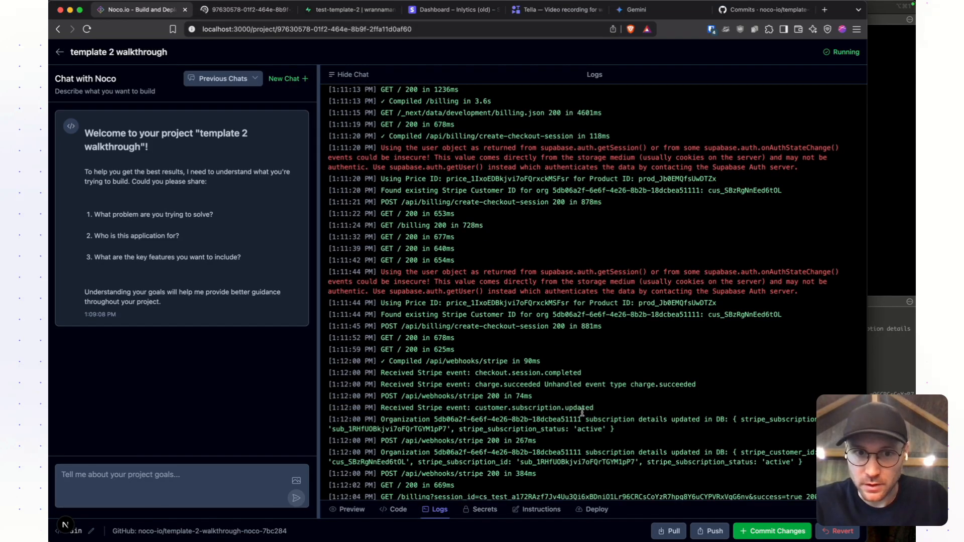
scroll(577, 415, "down", 1)
left_click_drag(620, 420, 522, 408)
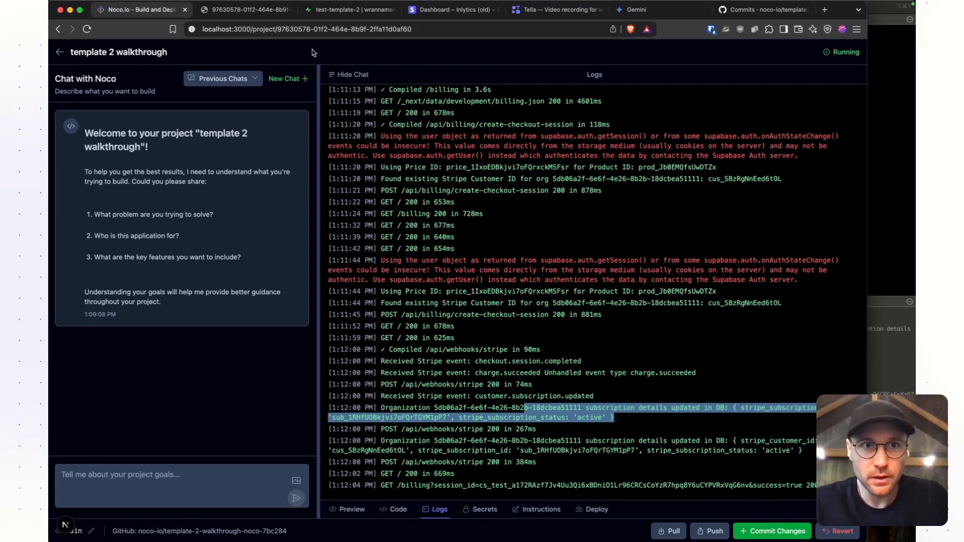
- Switch to the app's Billing page, open subscription management in Stripe, and review the current subscriptions and invoice history
left_click(265, 17)
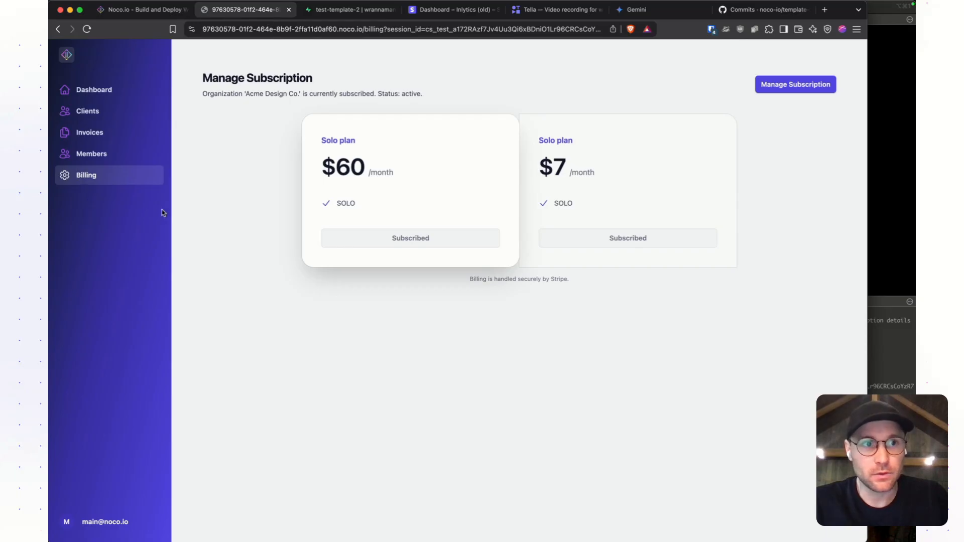
left_click(133, 178)
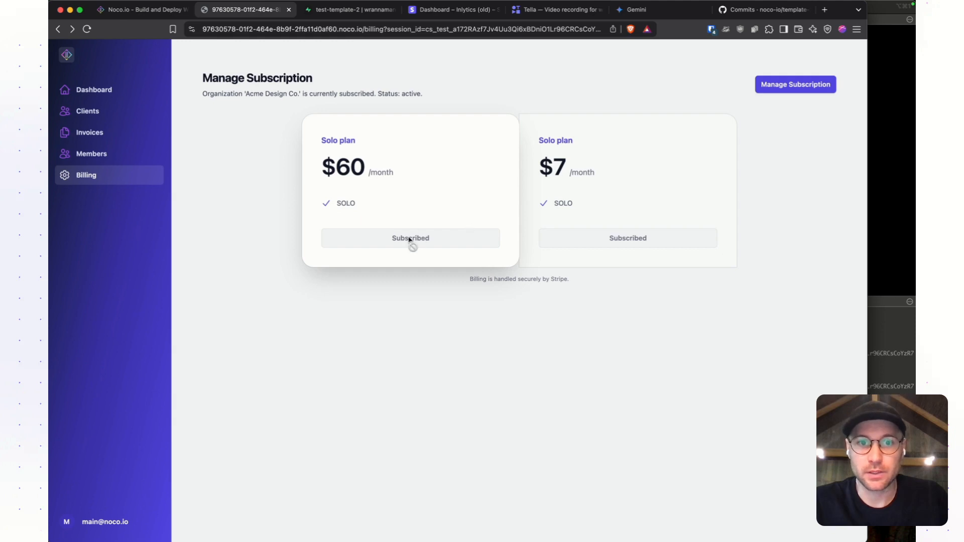
left_click(797, 89)
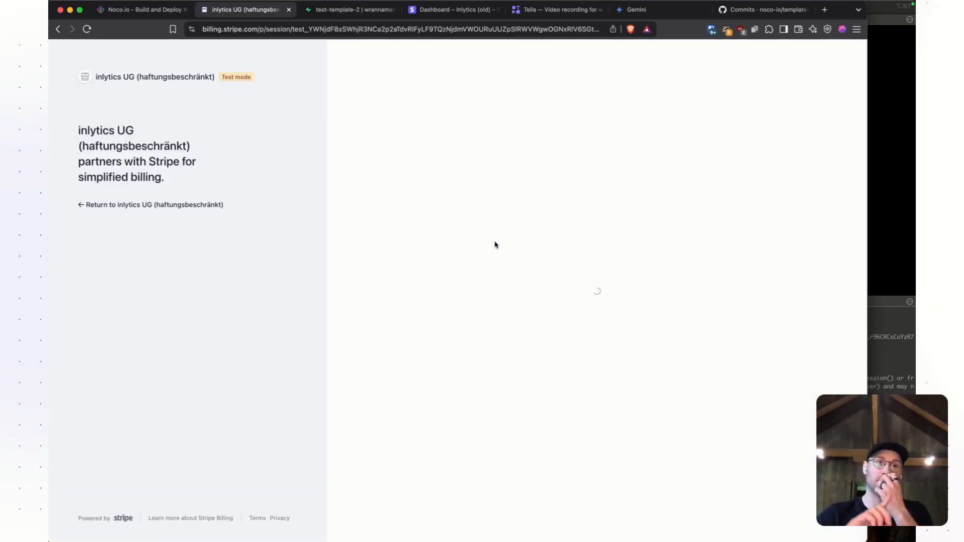
scroll(505, 244, "down", 2)
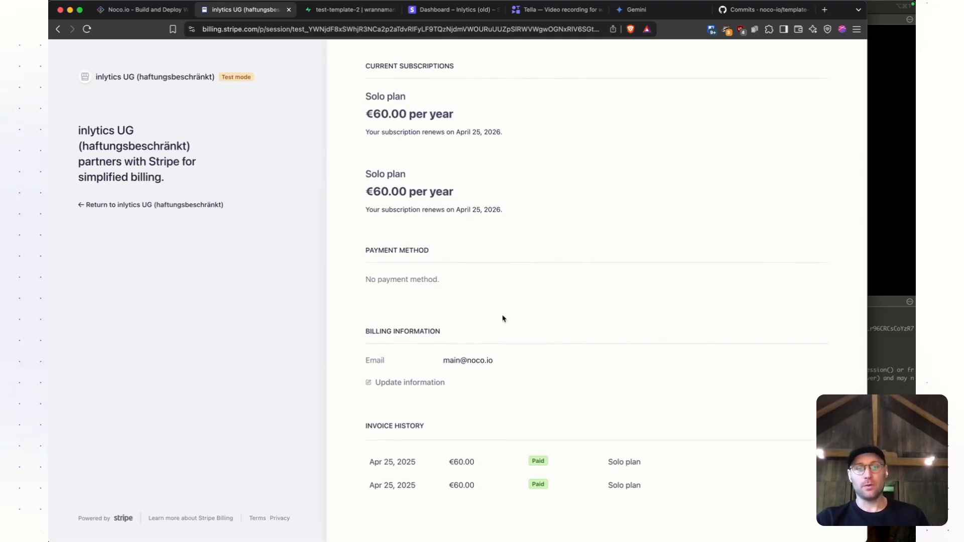
scroll(522, 331, "up", 2)
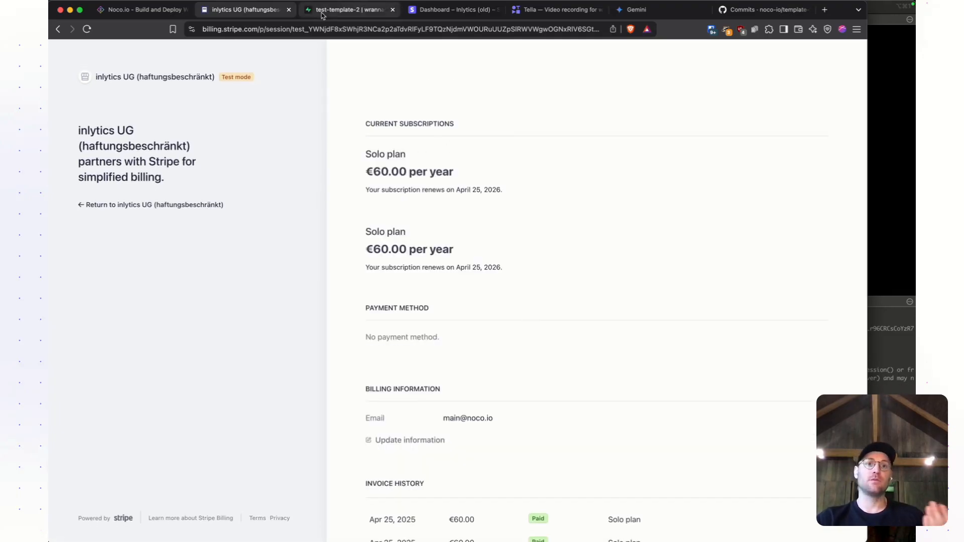
- Switch back to the Noco project and view the app preview
left_click(146, 9)
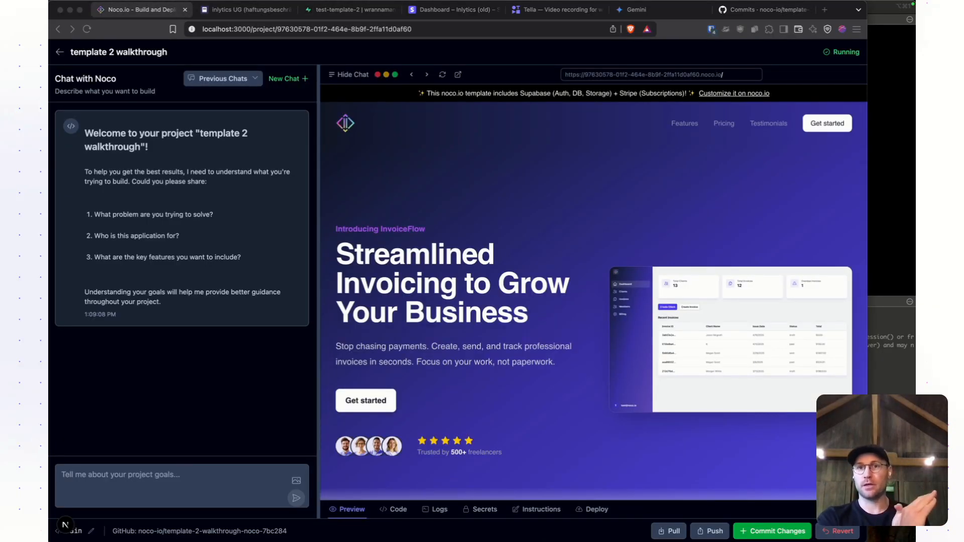
left_click(381, 514)
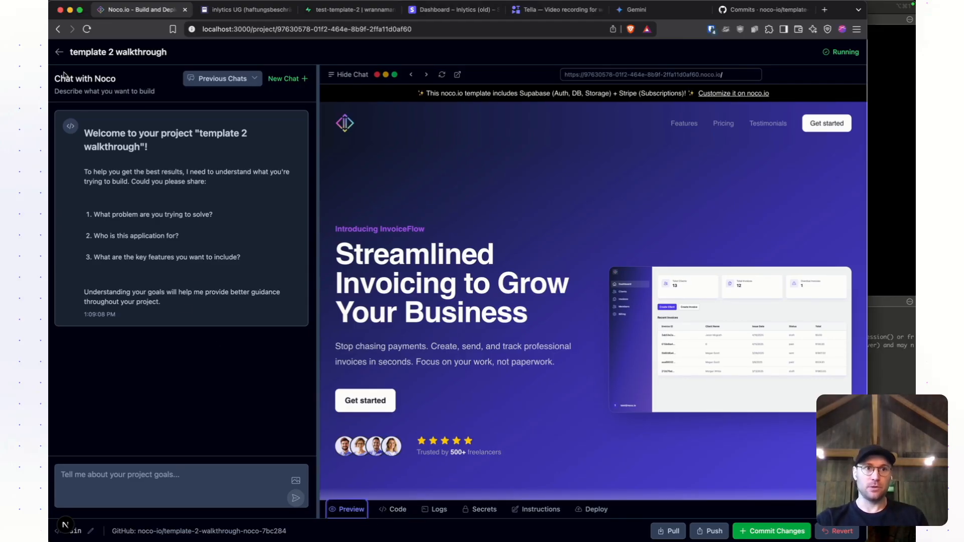